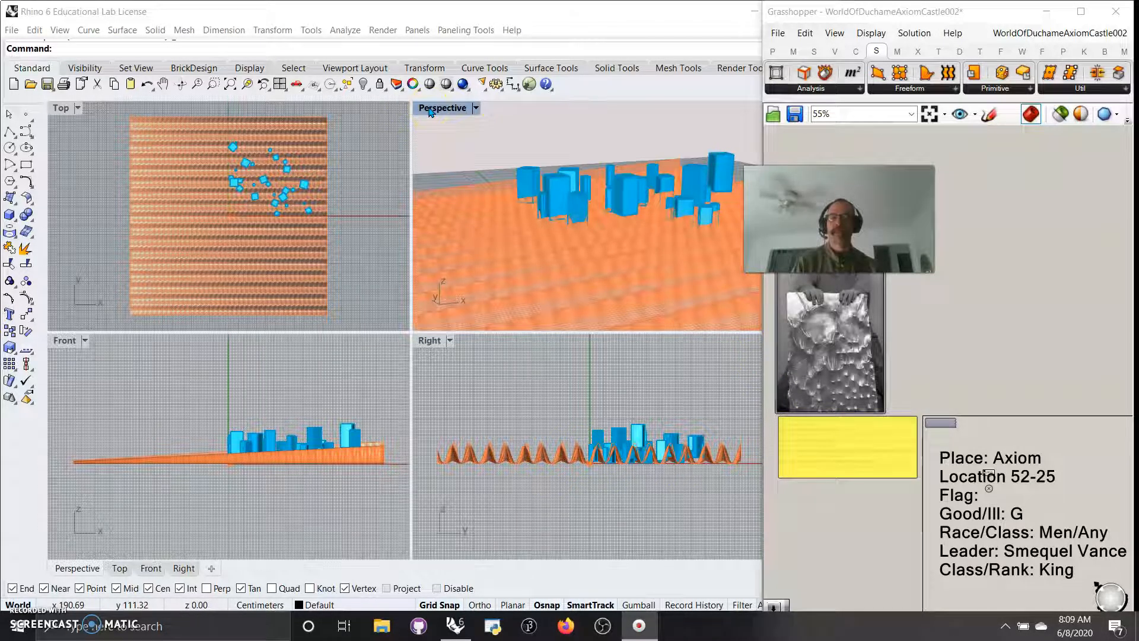
# Arrange the windows side by side, with Rhino at full height on a narrower half and Grasshopper widened to fill the rest
pyautogui.moveTo(603, 12); pyautogui.dragTo(1, 5)
pyautogui.moveTo(359, 304); pyautogui.dragTo(356, 612)
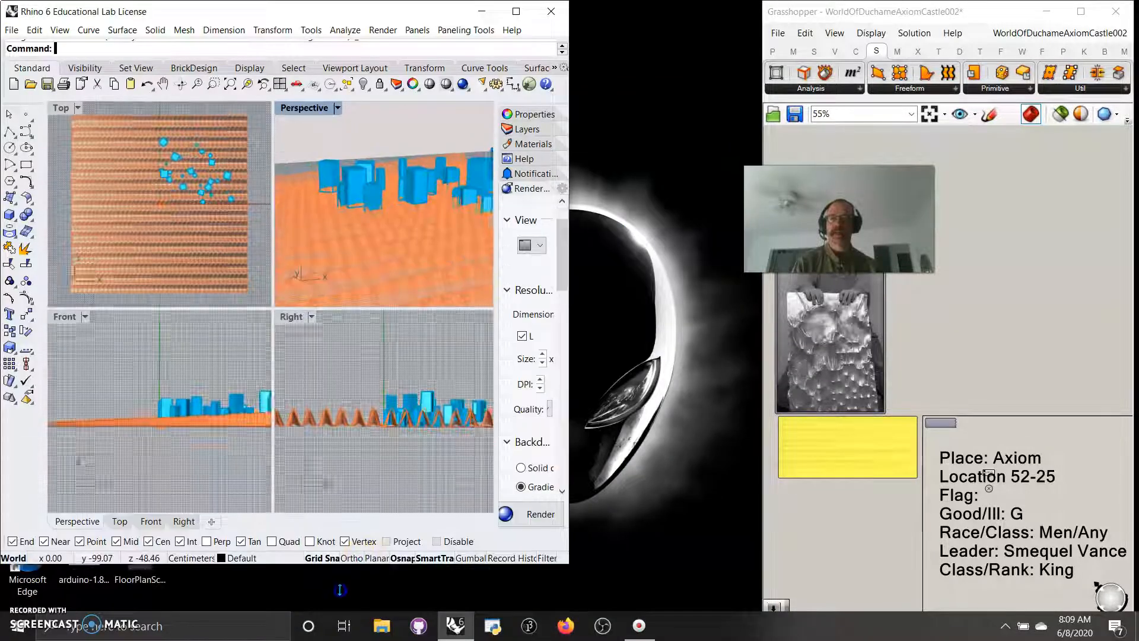
pyautogui.moveTo(758, 391); pyautogui.dragTo(493, 355)
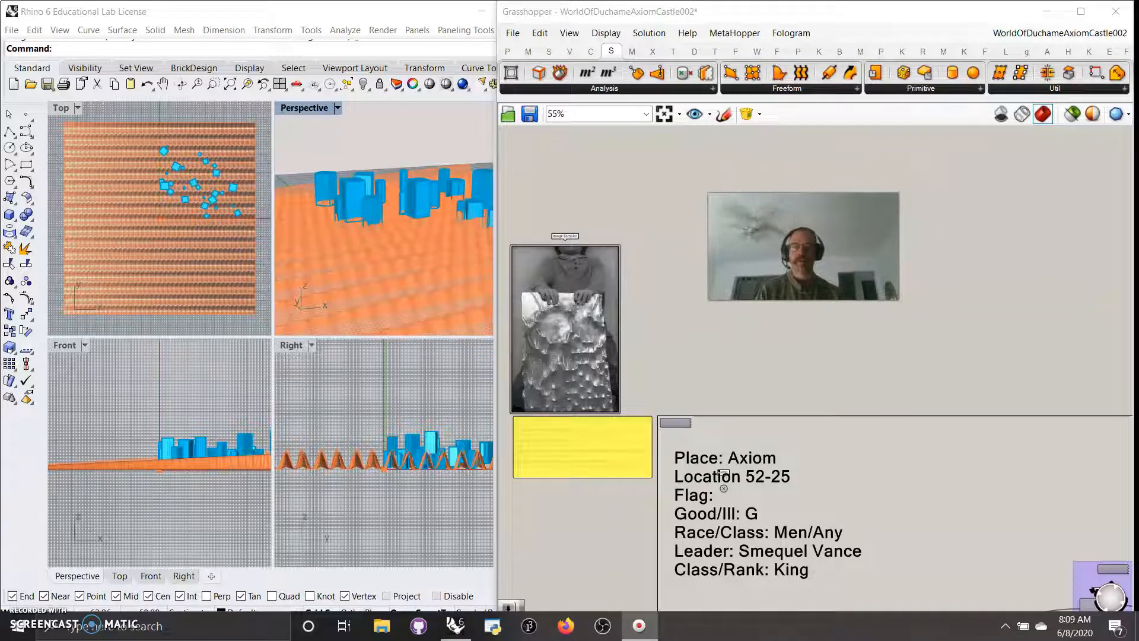
# Limit the Grasshopper preview to selected components and select the Point Deform component in the "Bake me in to RHINO!" group
pyautogui.moveTo(794, 526); pyautogui.dragTo(674, 214, button='right')
pyautogui.moveTo(748, 326); pyautogui.dragTo(734, 271, button='right')
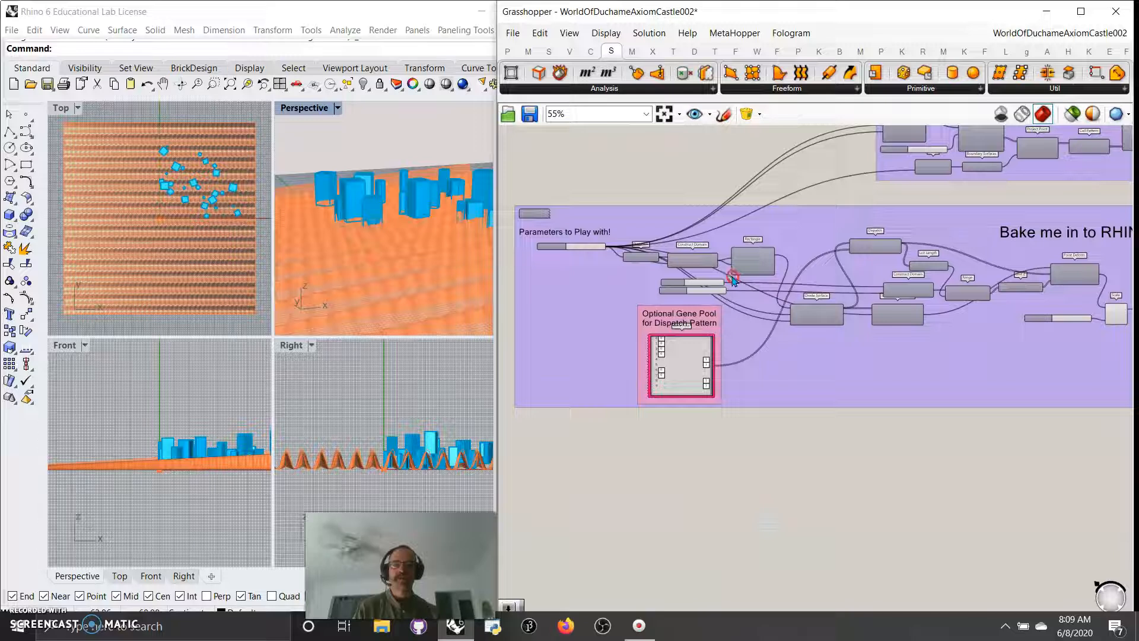
pyautogui.scroll(-2, 725, 282)
pyautogui.moveTo(909, 369); pyautogui.dragTo(861, 366, button='right')
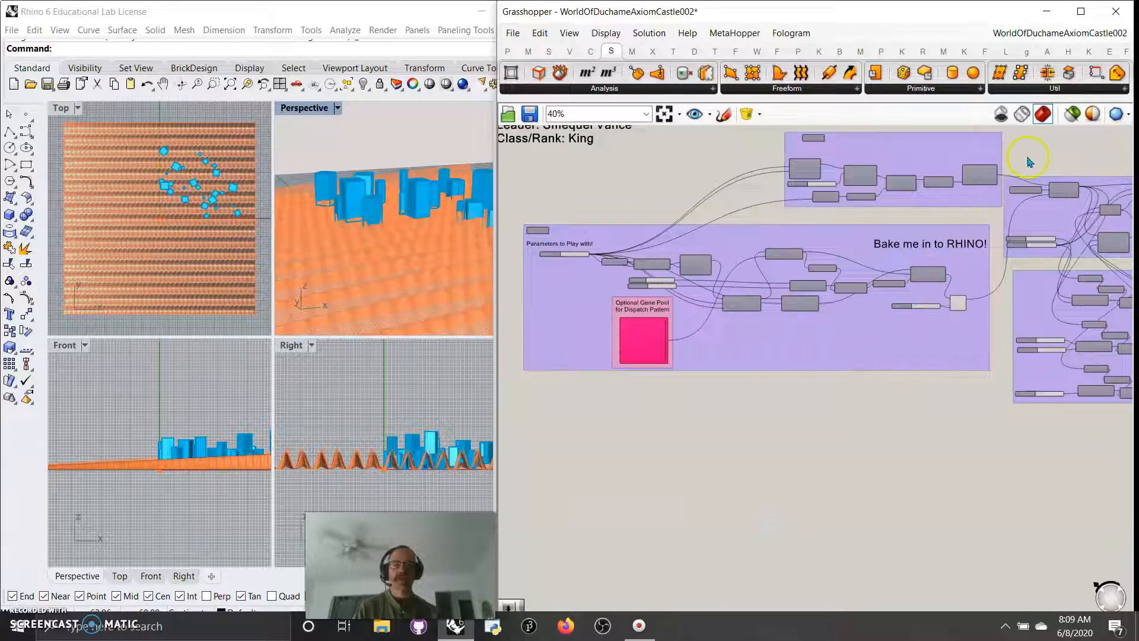
pyautogui.click(1072, 115)
pyautogui.click(929, 274)
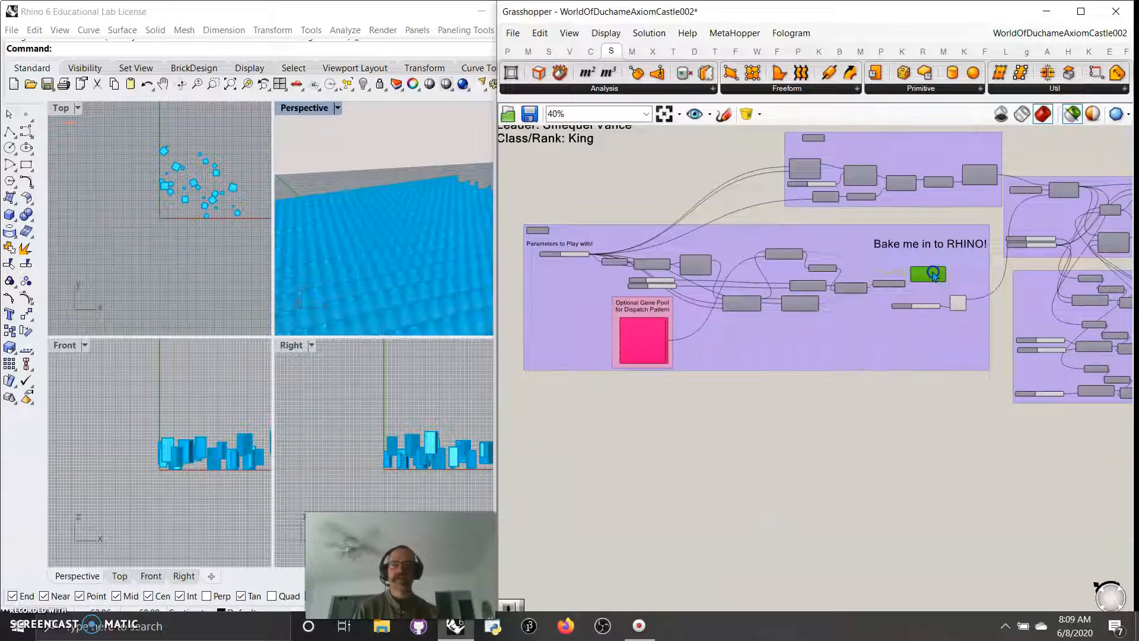
# Examine the deformed terrain surface in the Perspective, Front and Right viewports
pyautogui.moveTo(349, 300); pyautogui.dragTo(412, 276, button='right')
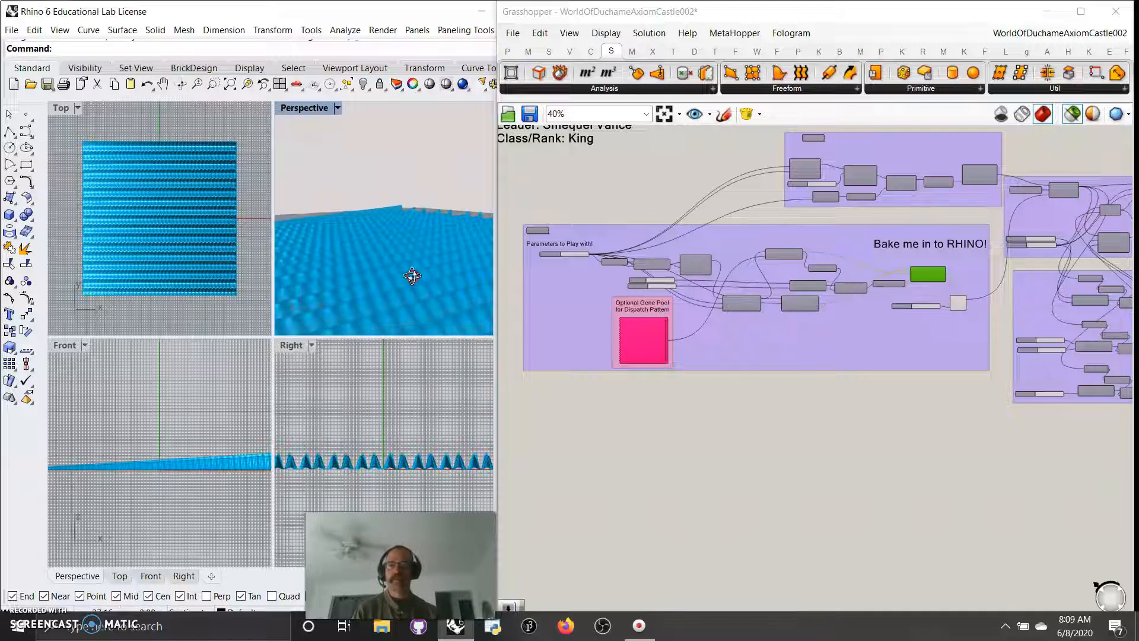
pyautogui.scroll(-2, 195, 469)
pyautogui.moveTo(204, 480); pyautogui.dragTo(193, 473, button='right')
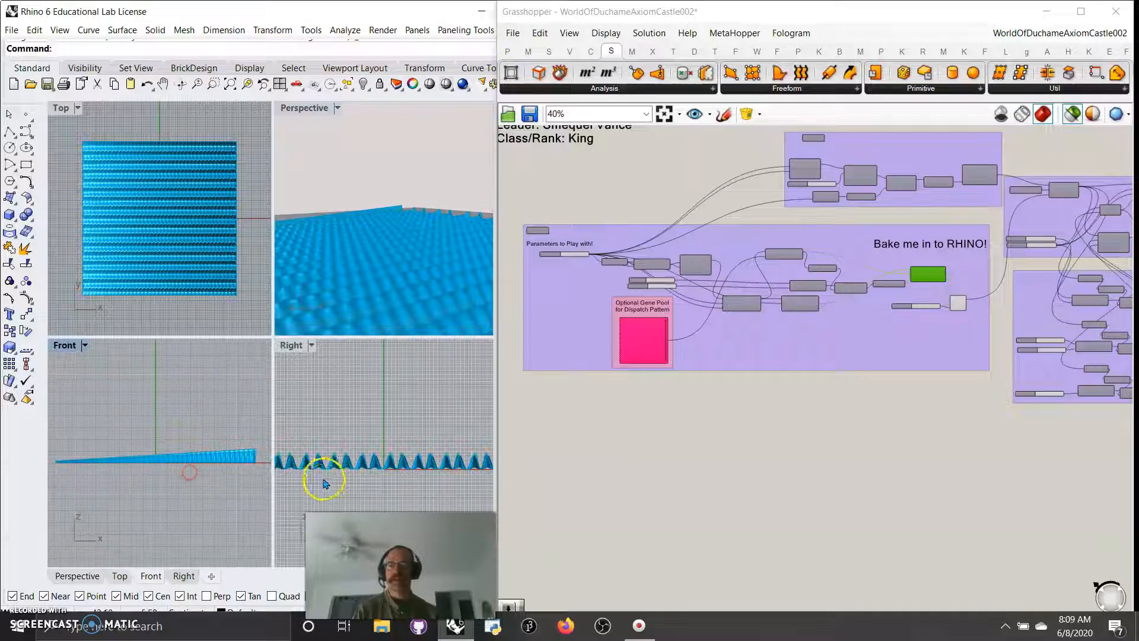
pyautogui.scroll(6, 340, 472)
pyautogui.scroll(-6, 343, 469)
# Preview the Rectangle component in the "Parameters to Play with!" group and examine its outline in the Perspective viewport
pyautogui.moveTo(618, 362); pyautogui.dragTo(699, 404, button='right')
pyautogui.scroll(5, 674, 376)
pyautogui.moveTo(643, 318); pyautogui.dragTo(720, 395, button='right')
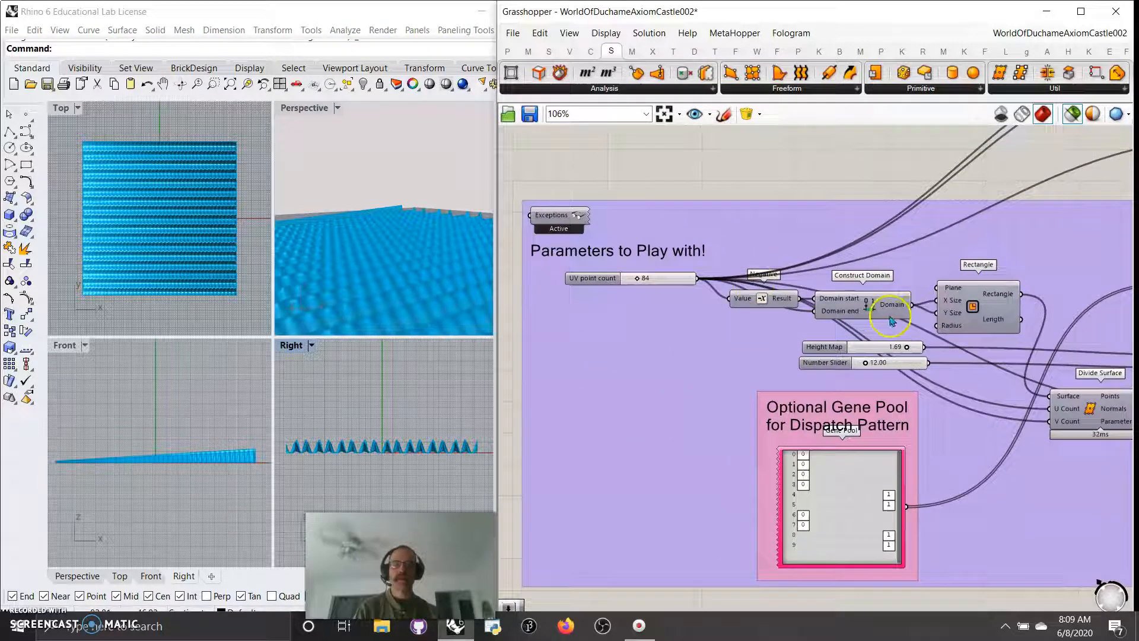
pyautogui.click(957, 315)
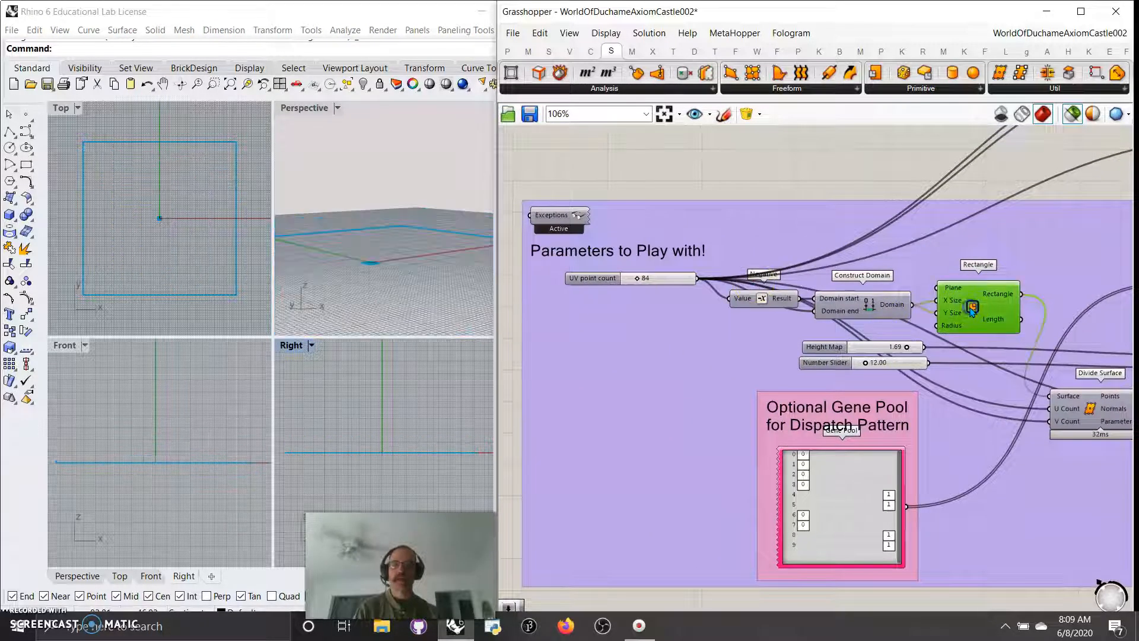
pyautogui.click(382, 262)
pyautogui.scroll(4, 383, 262)
pyautogui.moveTo(387, 258); pyautogui.dragTo(394, 305, button='right')
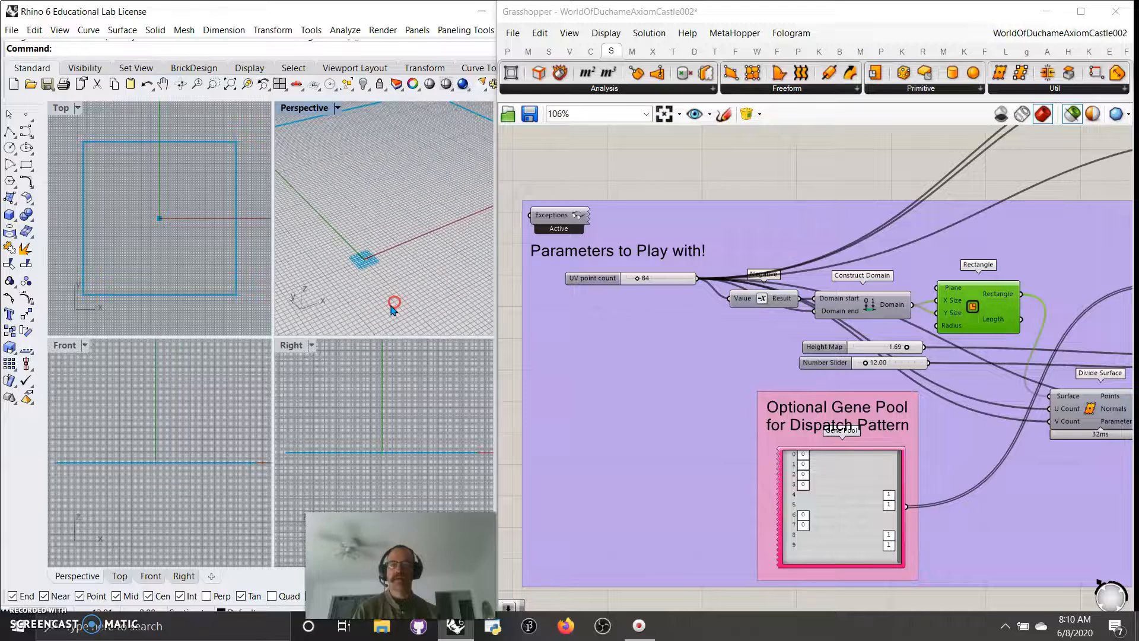
pyautogui.scroll(-6, 388, 282)
pyautogui.scroll(-3, 389, 283)
# Inspect the Construct Domain, Negative and UV point count components that feed the rectangle's size
pyautogui.click(865, 304)
pyautogui.click(763, 301)
pyautogui.click(638, 283)
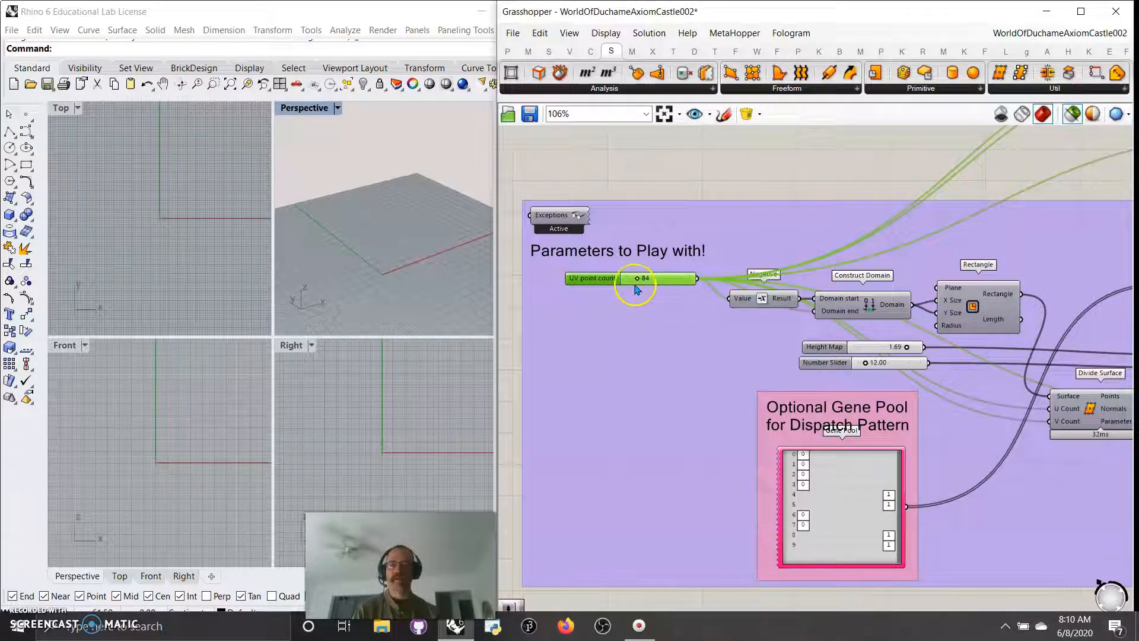
# Set the UV point count slider to 93 with the Rectangle component previewed, and fit the geometry in all viewports
pyautogui.click(965, 313)
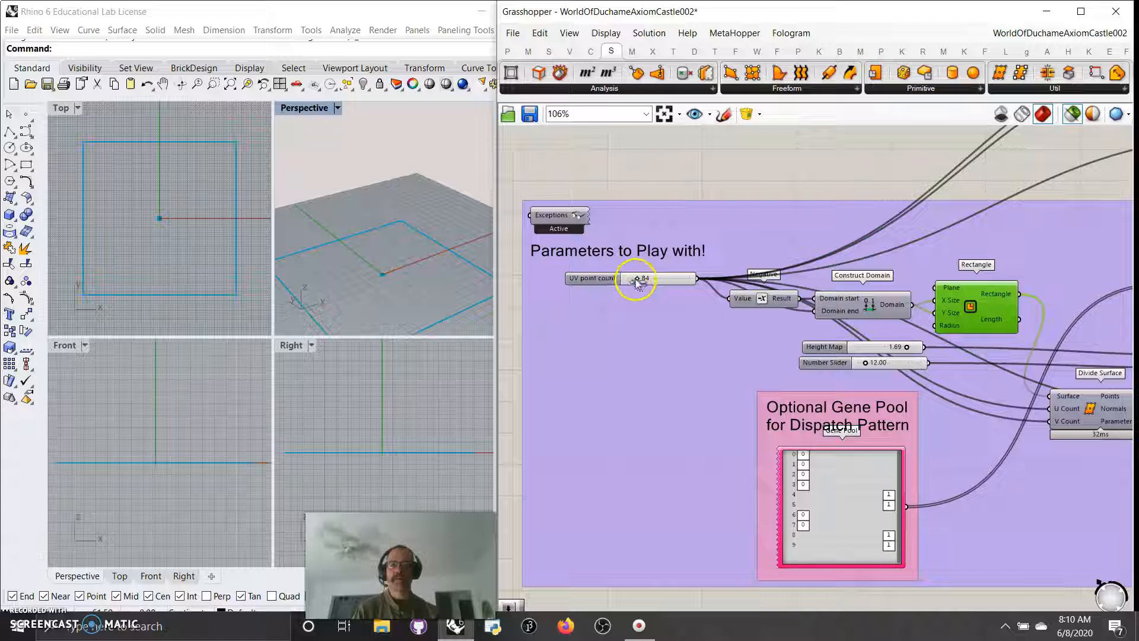
pyautogui.moveTo(624, 284)
pyautogui.mouseDown()
pyautogui.moveTo(648, 284)
pyautogui.moveTo(635, 284)
pyautogui.mouseUp()
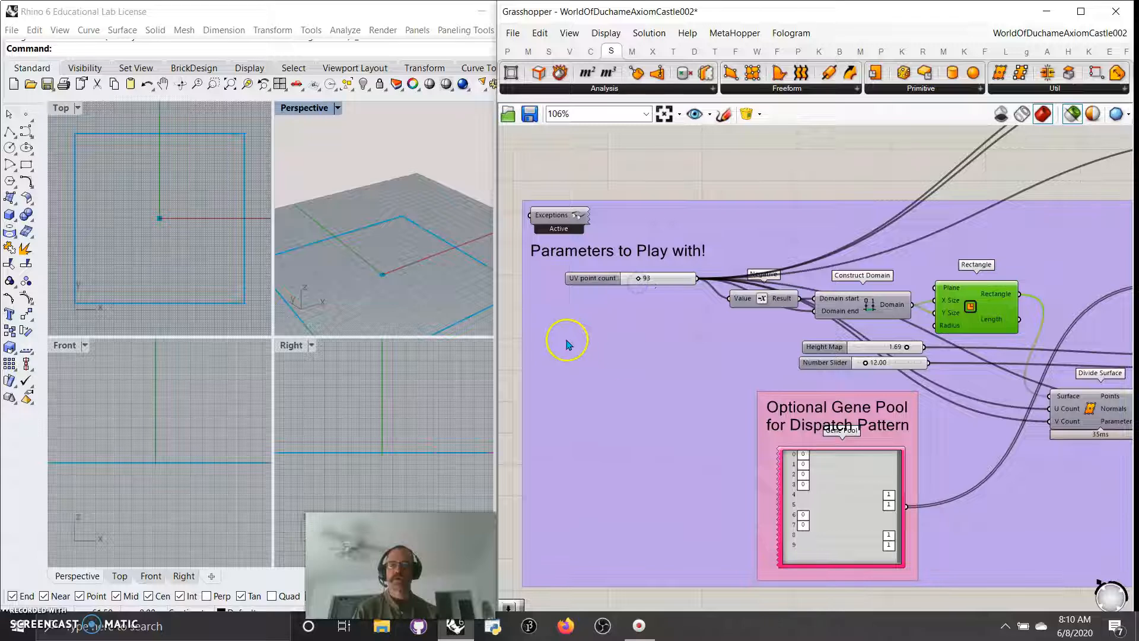
pyautogui.rightClick(230, 85)
# Preview the Divide Surface point grid driven by the UV point count and reposition the Divide Surface component slightly
pyautogui.moveTo(775, 381); pyautogui.dragTo(498, 301, button='right')
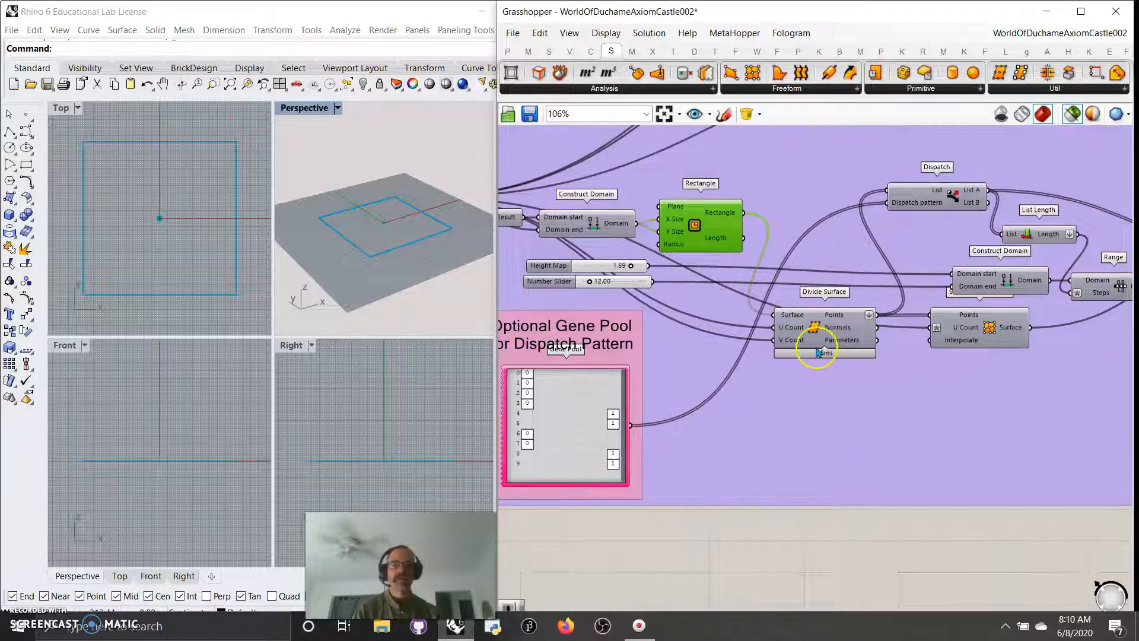
pyautogui.click(817, 328)
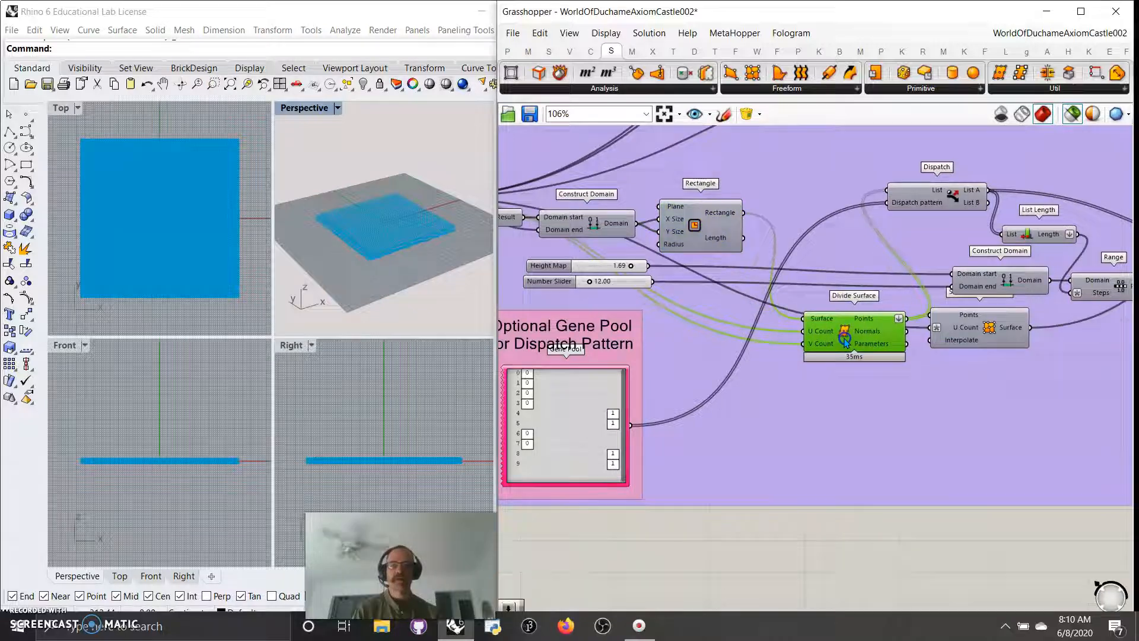
pyautogui.moveTo(693, 348); pyautogui.dragTo(881, 402, button='right')
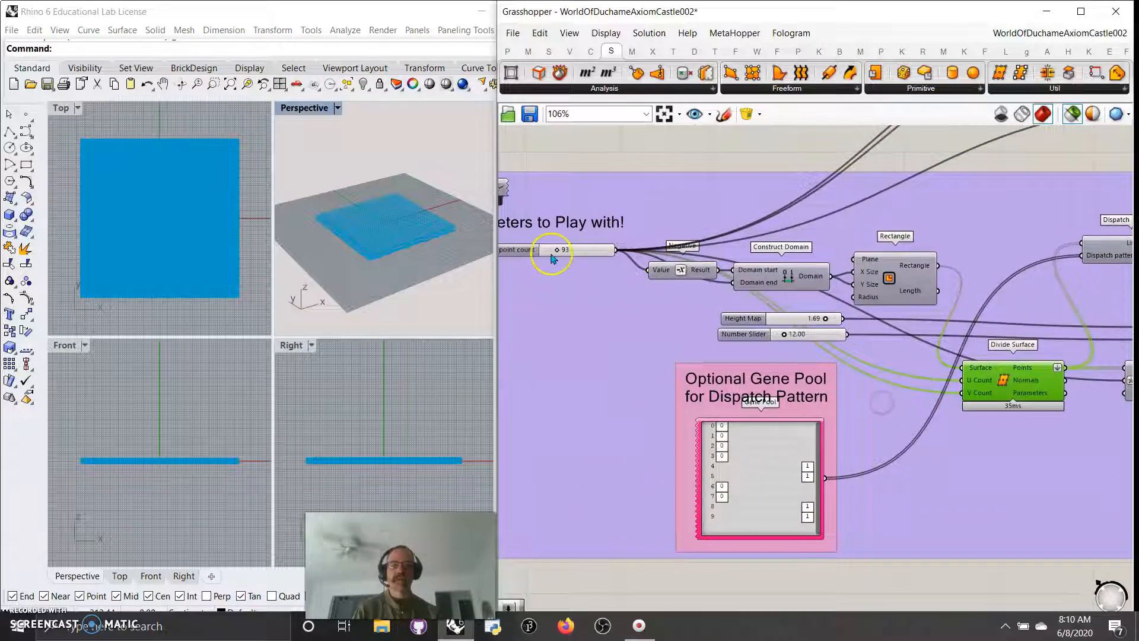
pyautogui.moveTo(936, 461); pyautogui.dragTo(826, 378, button='right')
pyautogui.moveTo(885, 328); pyautogui.dragTo(872, 357)
# Inspect the Dispatch and List Length components and move Construct Domain up so it clears the Surface From Points label
pyautogui.moveTo(965, 229); pyautogui.dragTo(926, 247, button='right')
pyautogui.click(981, 189)
pyautogui.moveTo(993, 229); pyautogui.dragTo(893, 220, button='right')
pyautogui.click(911, 170)
pyautogui.moveTo(989, 219); pyautogui.dragTo(992, 210)
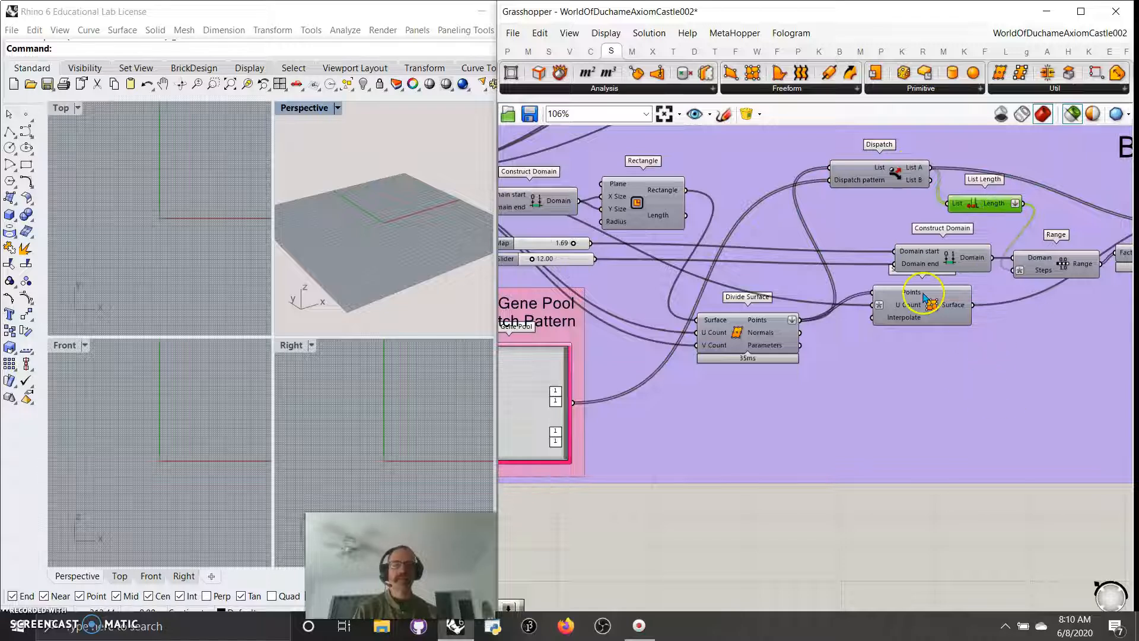
pyautogui.moveTo(940, 265); pyautogui.dragTo(921, 257)
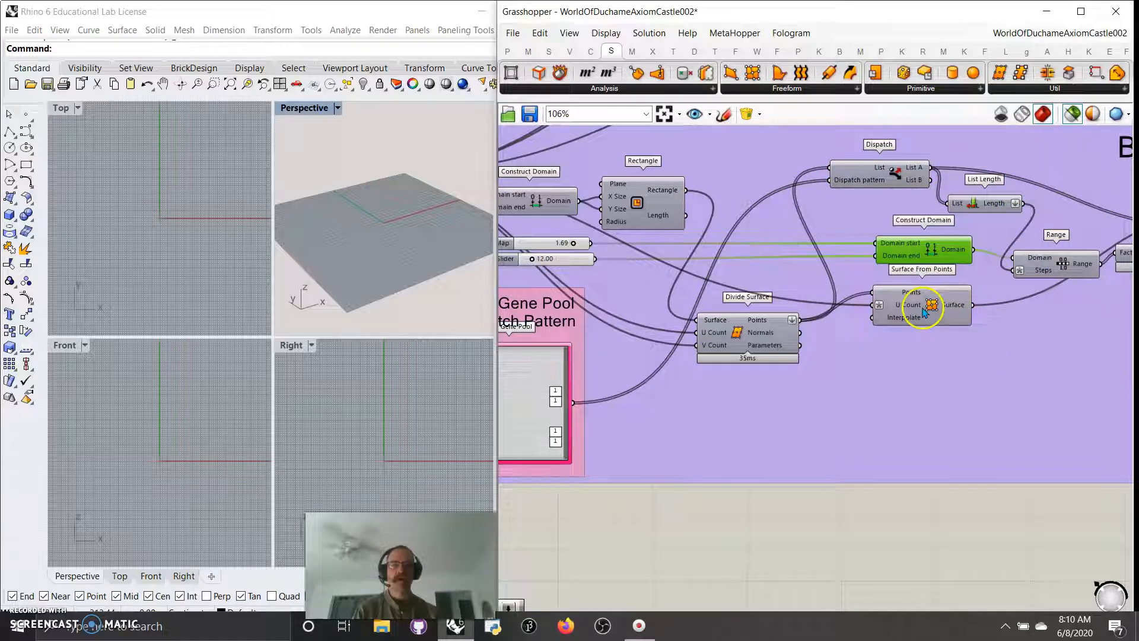
# Preview the Divide Surface points and the flat surface that Surface From Points builds from them
pyautogui.click(757, 332)
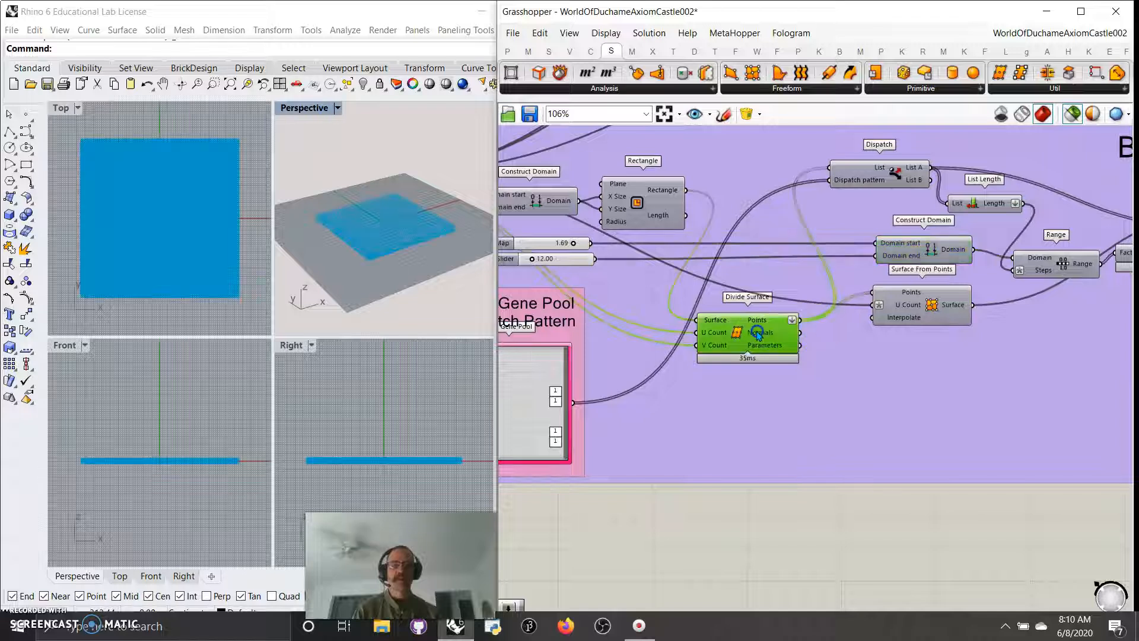
pyautogui.moveTo(923, 310)
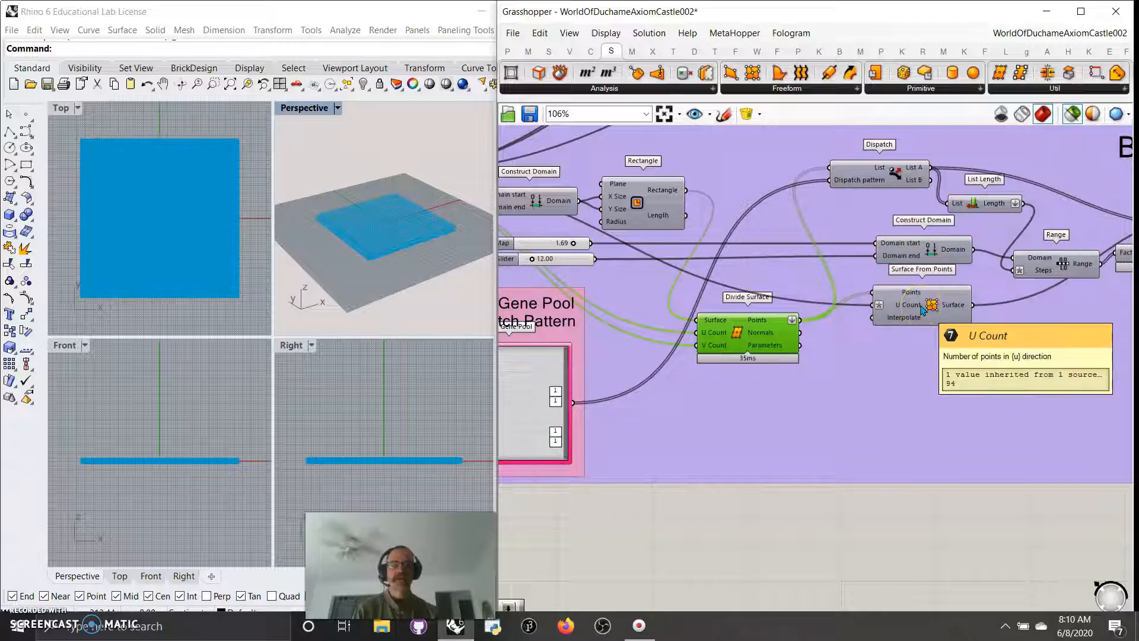
pyautogui.moveTo(923, 310); pyautogui.dragTo(926, 317)
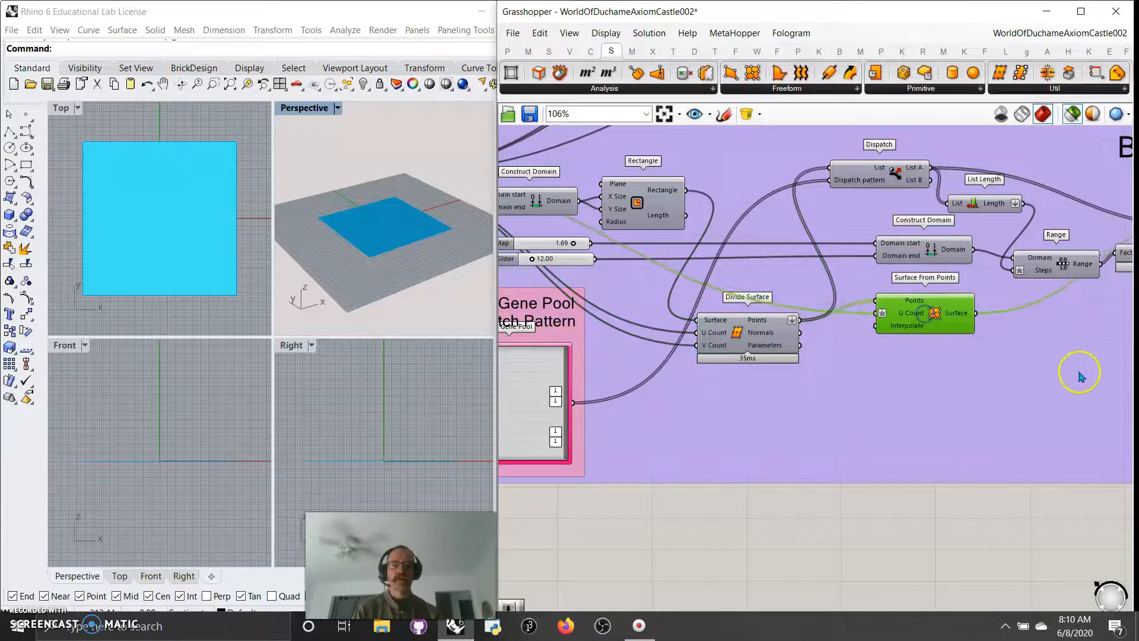
# Move the Gene Pool slightly down in its group, set genes 4 and 8 to 0 and gene 1 to 1
pyautogui.moveTo(1082, 377); pyautogui.dragTo(853, 440, button='right')
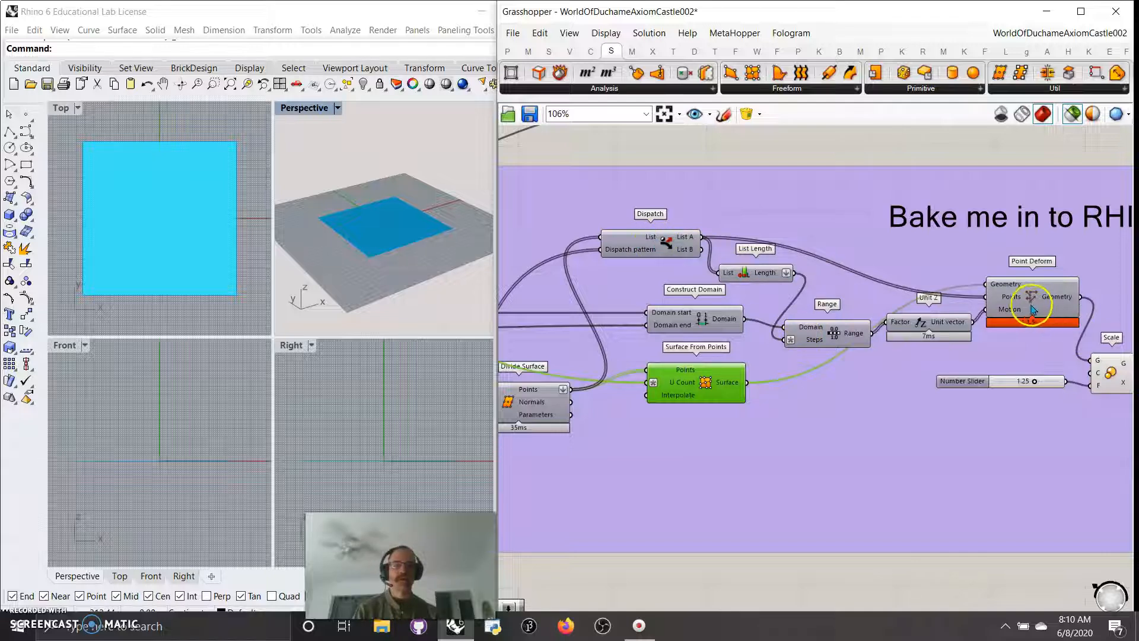
pyautogui.moveTo(605, 313); pyautogui.dragTo(999, 269, button='right')
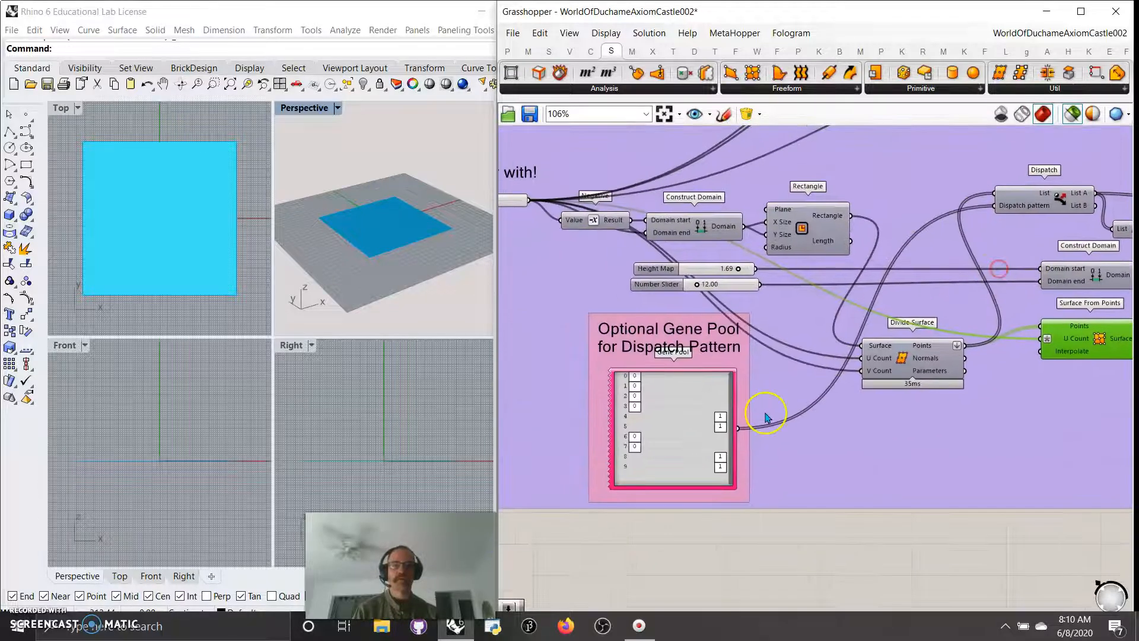
pyautogui.moveTo(673, 458); pyautogui.dragTo(681, 468)
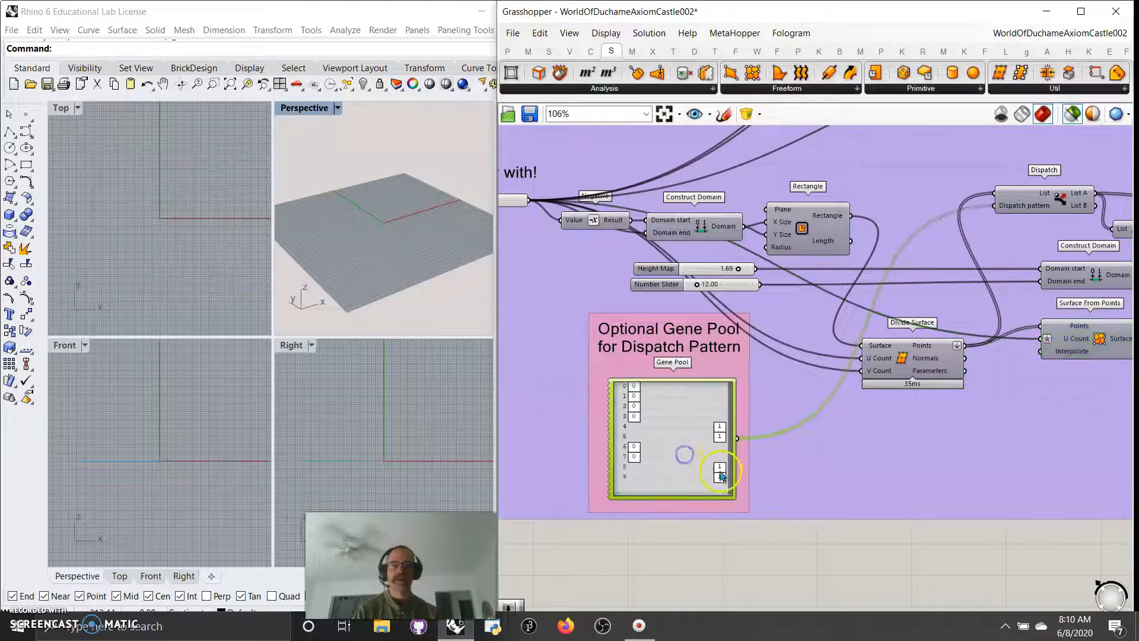
pyautogui.moveTo(719, 466); pyautogui.dragTo(628, 436)
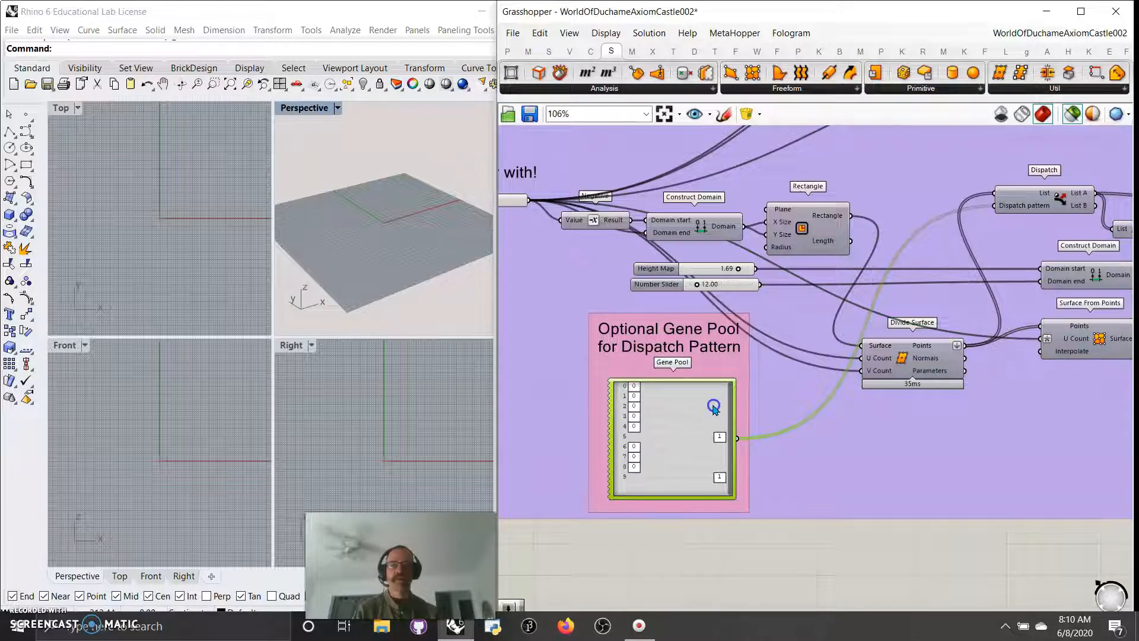
pyautogui.moveTo(628, 417)
pyautogui.mouseDown()
pyautogui.moveTo(668, 431)
pyautogui.moveTo(635, 407)
pyautogui.mouseUp()
# Preview the Point Deform result and examine its peaks up close in the Right viewport
pyautogui.moveTo(1074, 457); pyautogui.dragTo(745, 457, button='right')
pyautogui.click(1083, 256)
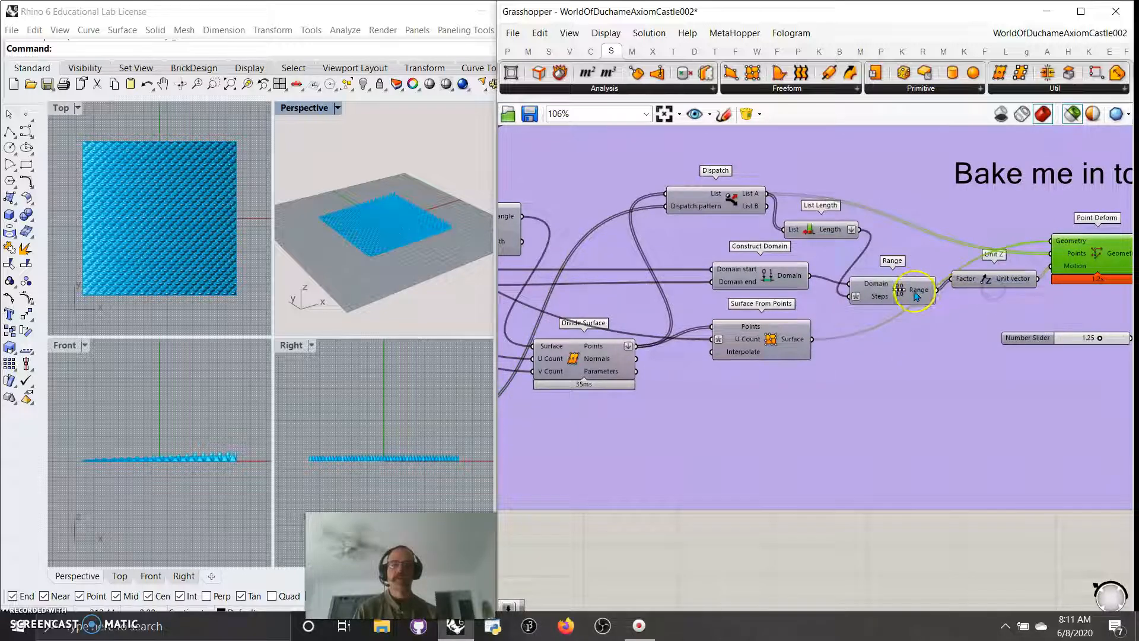
pyautogui.click(405, 502)
pyautogui.scroll(5, 399, 465)
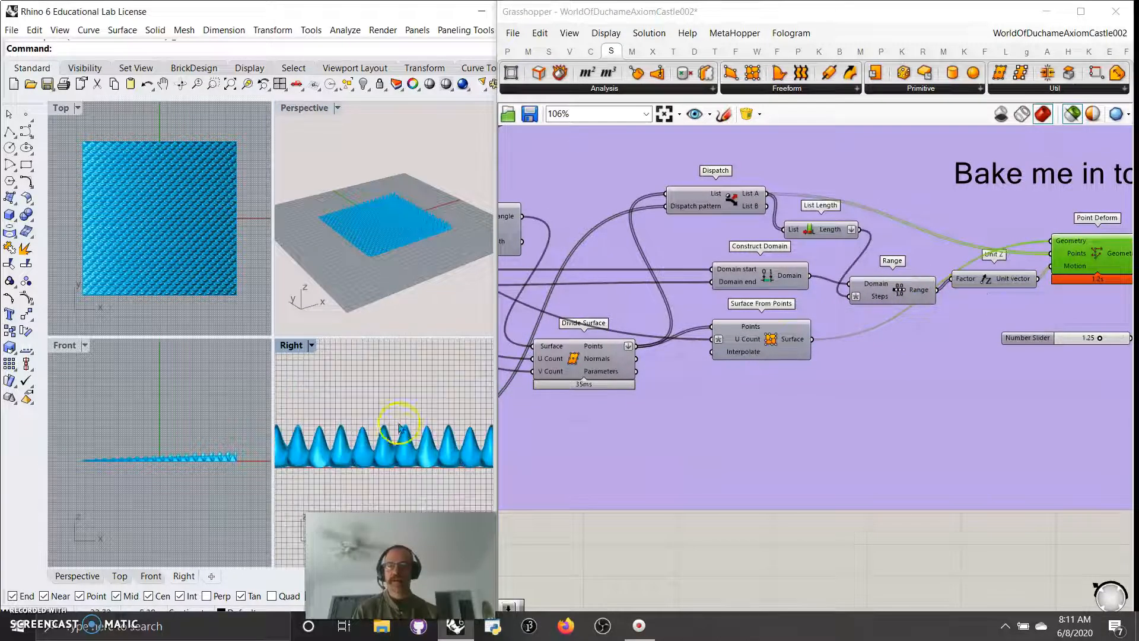
# Try a dispatch pattern with gene 5 at 0 and gene 0 at 1, and examine the terrain in the Front viewport
pyautogui.moveTo(559, 433); pyautogui.dragTo(901, 434, button='right')
pyautogui.click(730, 438)
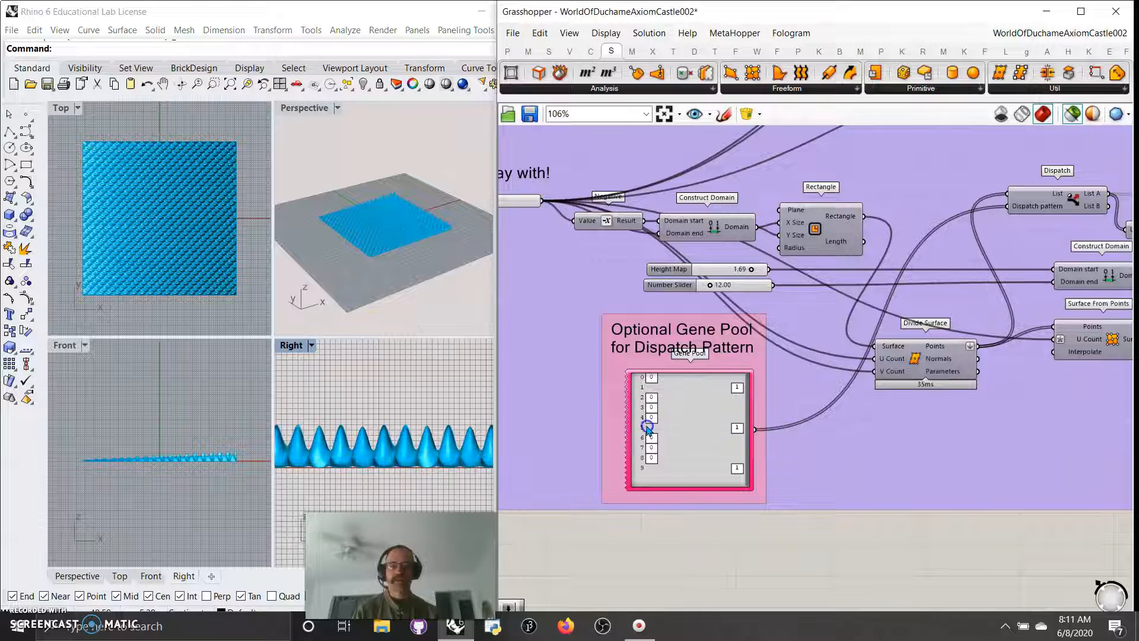
pyautogui.click(654, 386)
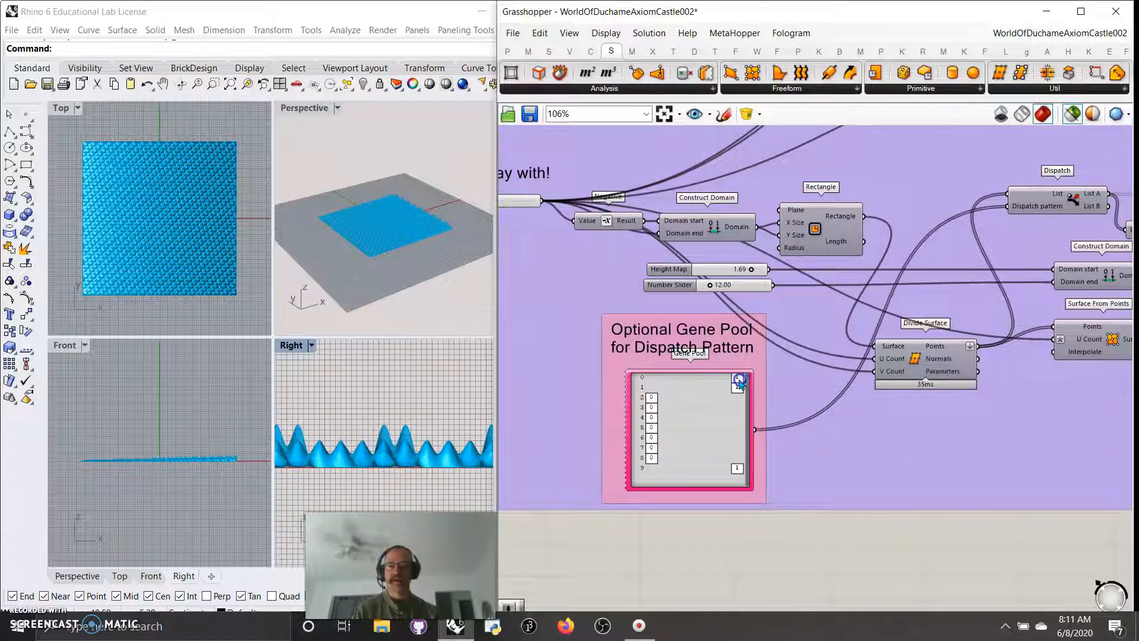
pyautogui.click(191, 467)
pyautogui.scroll(5, 198, 467)
pyautogui.moveTo(206, 456); pyautogui.dragTo(137, 467, button='right')
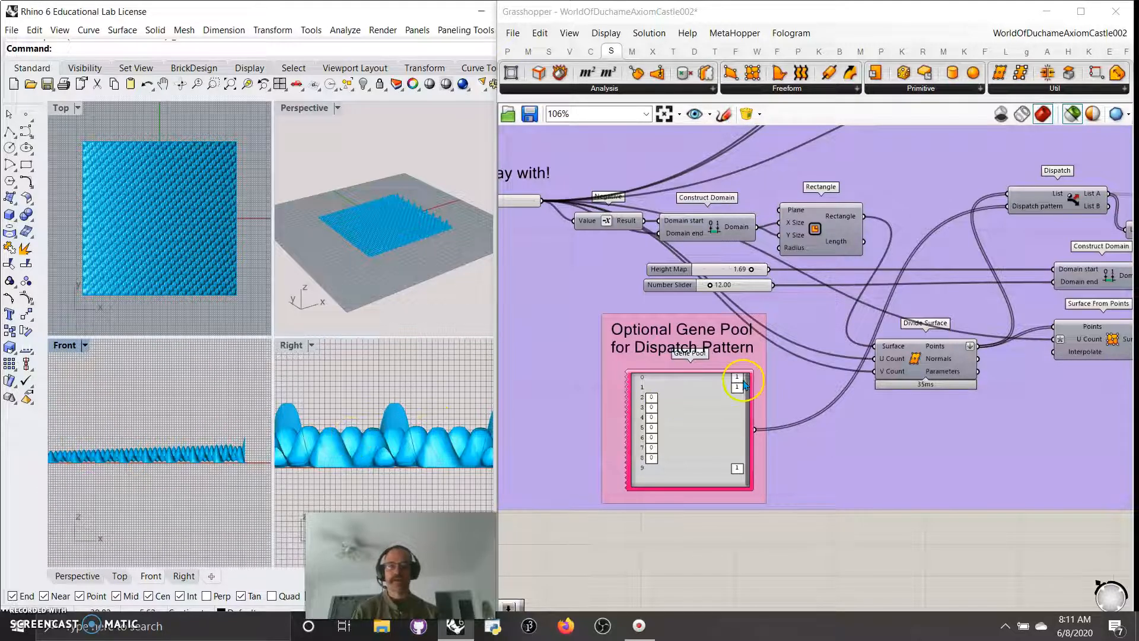
# Set genes 0 and 9 to 0 and genes 5 and 7 to 1 in the Gene Pool, and view the terrain in Perspective
pyautogui.click(739, 378)
pyautogui.moveTo(657, 379); pyautogui.dragTo(657, 378)
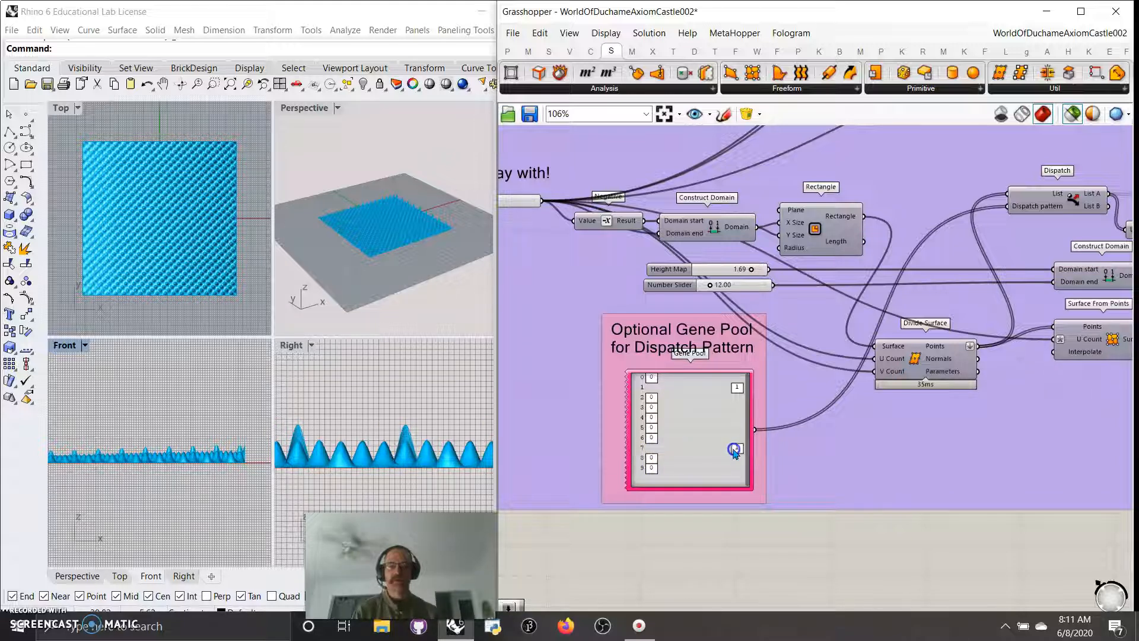
pyautogui.moveTo(651, 428); pyautogui.dragTo(730, 438)
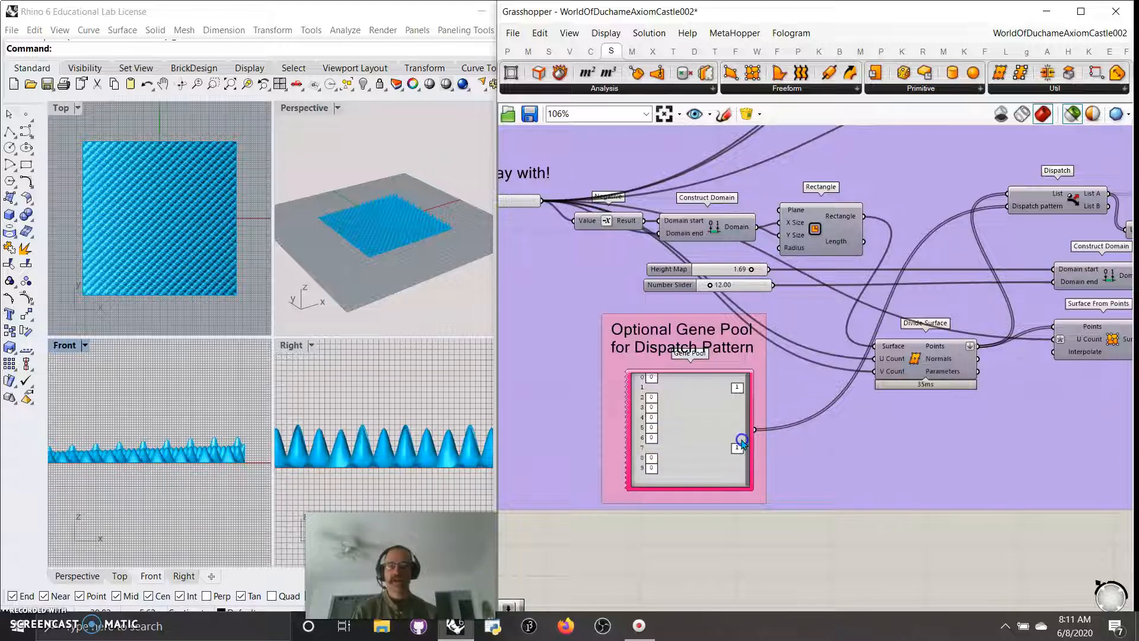
pyautogui.scroll(5, 371, 231)
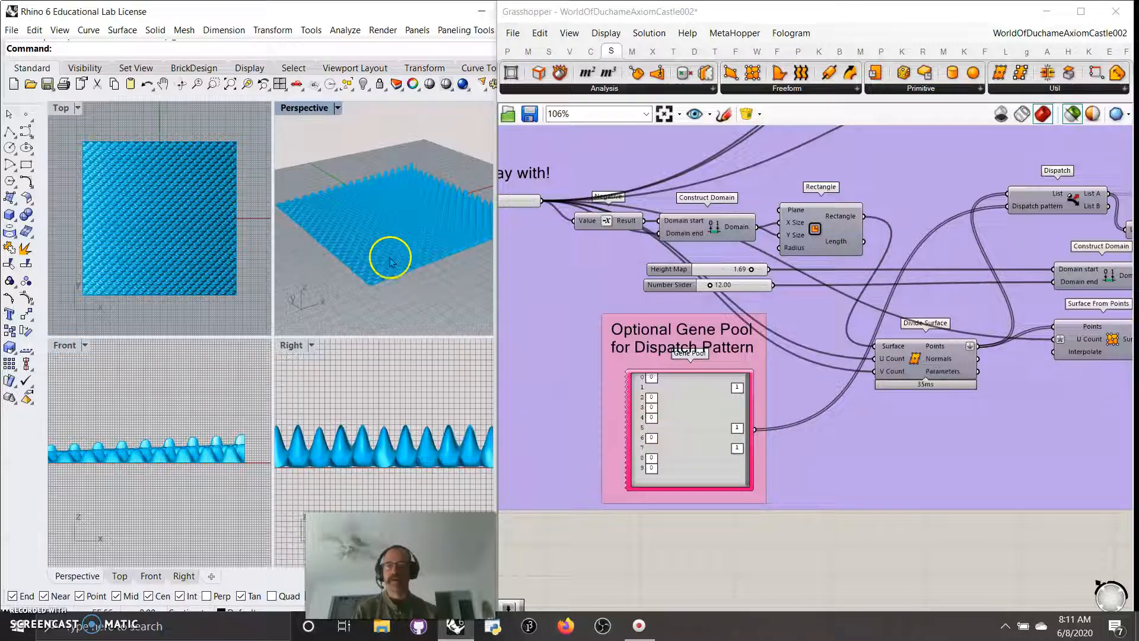
# Add an Expression component below Surface From Points and set its expression to x-1
pyautogui.moveTo(1016, 484); pyautogui.dragTo(685, 468, button='right')
pyautogui.moveTo(844, 427); pyautogui.dragTo(684, 453, button='right')
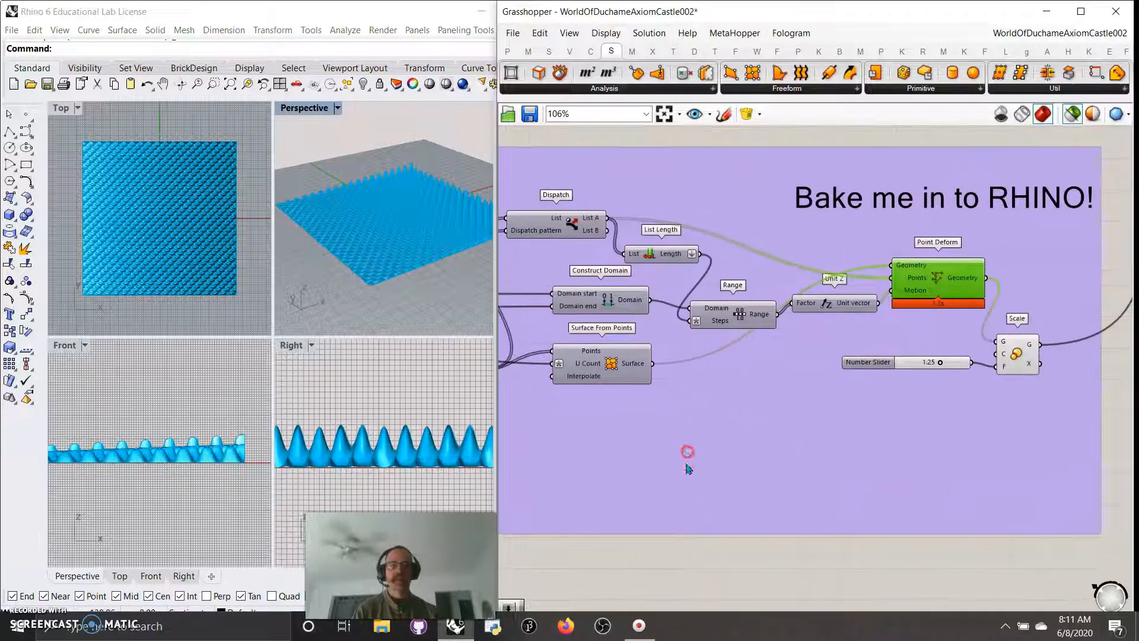
pyautogui.moveTo(696, 399); pyautogui.dragTo(874, 392, button='right')
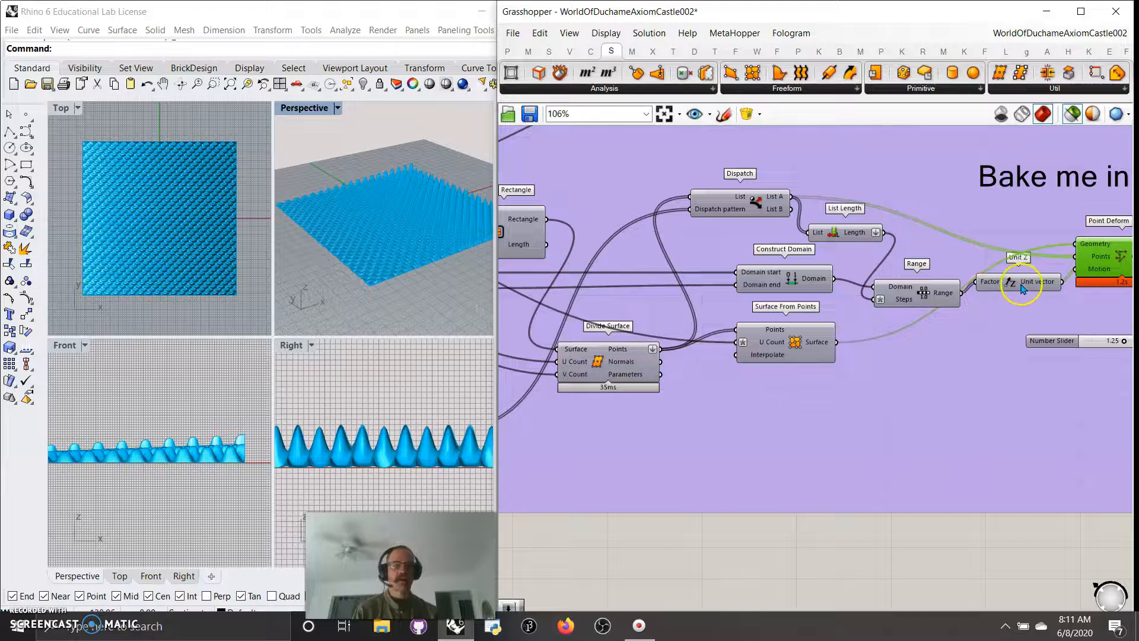
pyautogui.moveTo(813, 454); pyautogui.dragTo(912, 491, button='right')
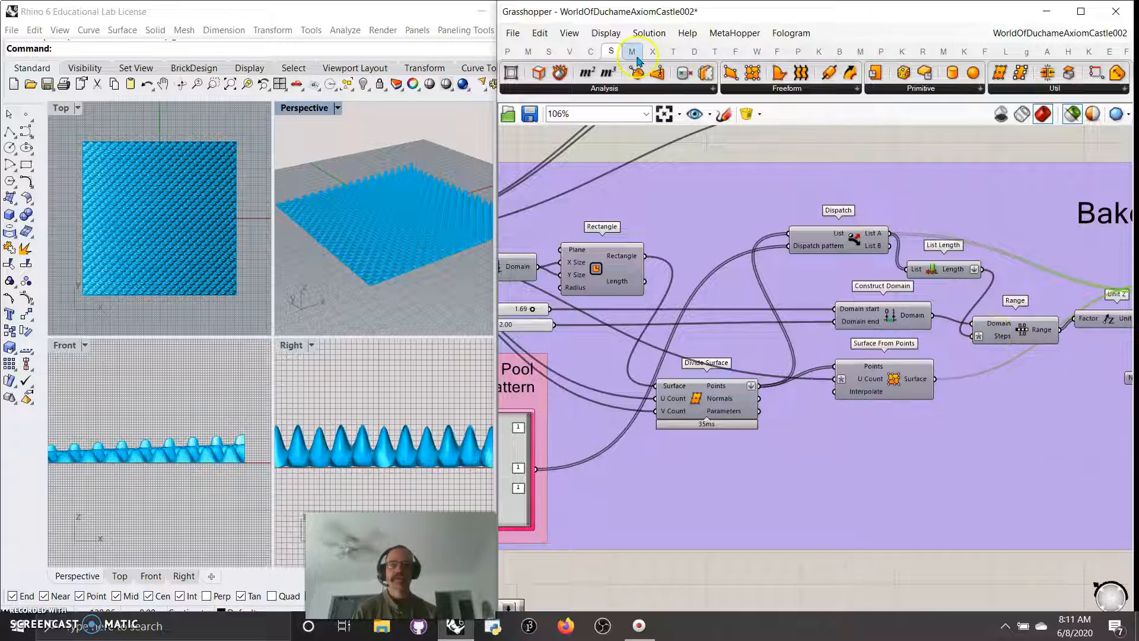
pyautogui.click(528, 52)
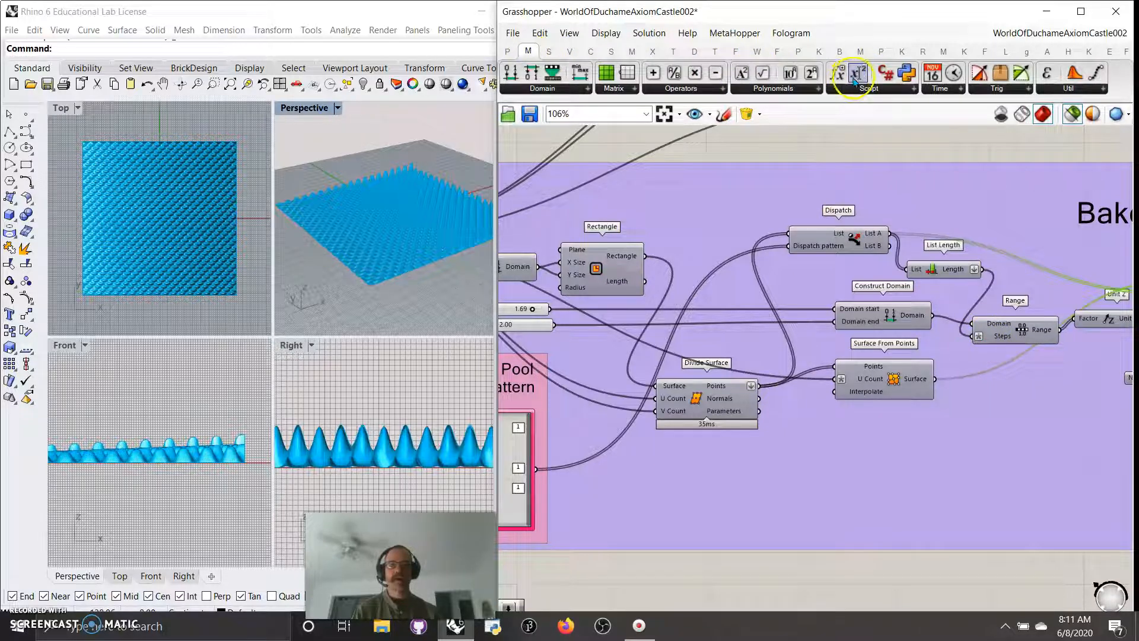
pyautogui.moveTo(862, 144); pyautogui.dragTo(939, 460)
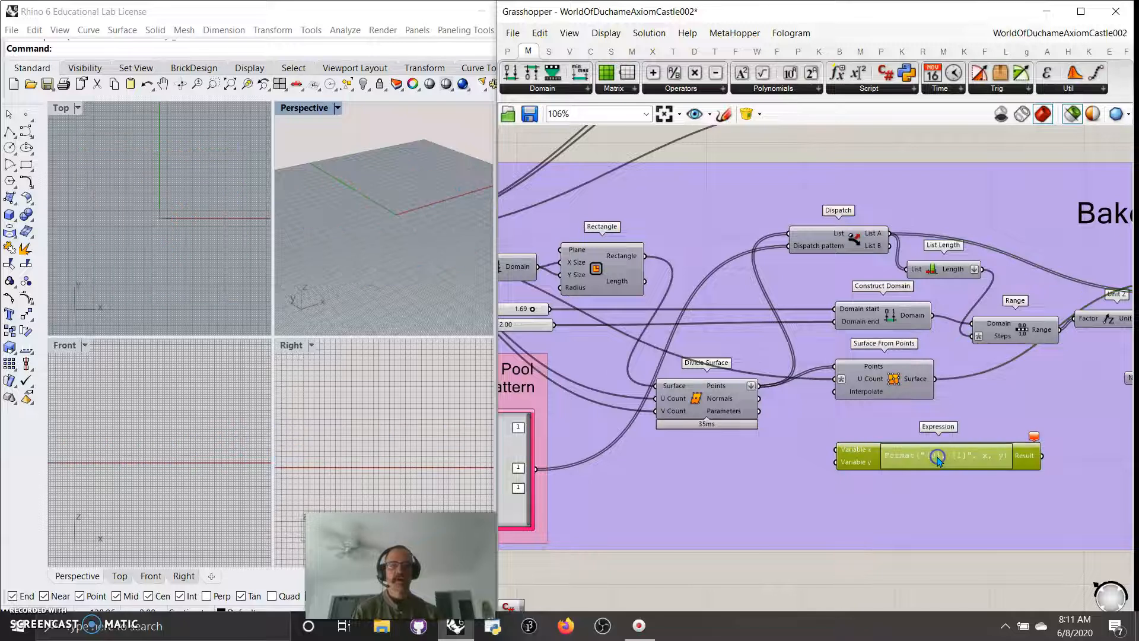
pyautogui.doubleClick(939, 460)
pyautogui.hotkey('ctrl', 'a')
pyautogui.write('x')
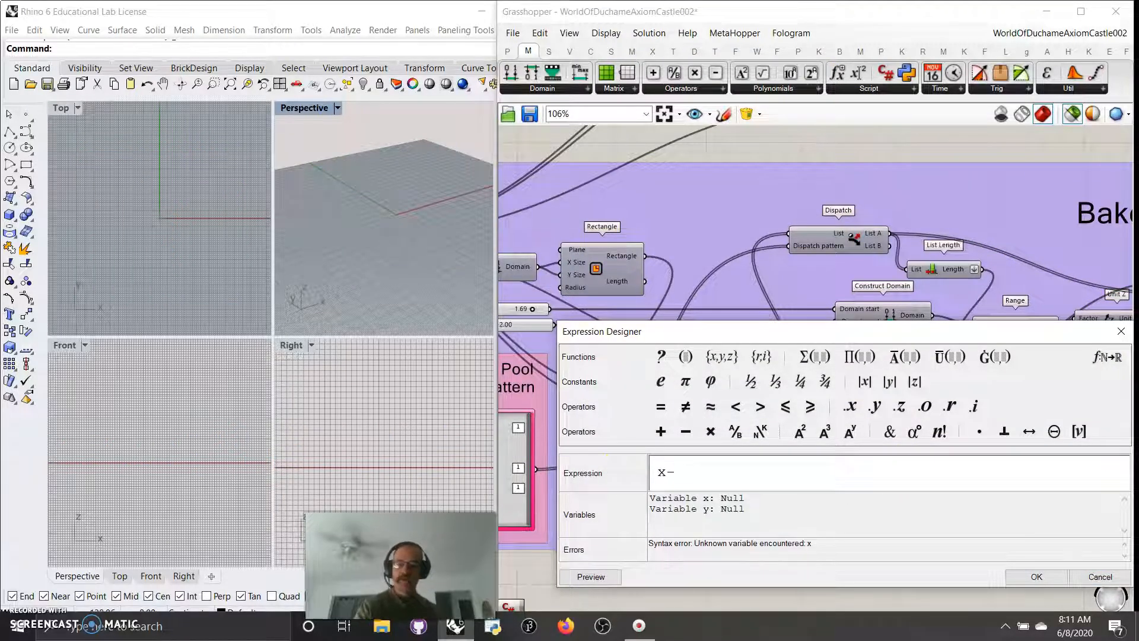
pyautogui.click(1034, 576)
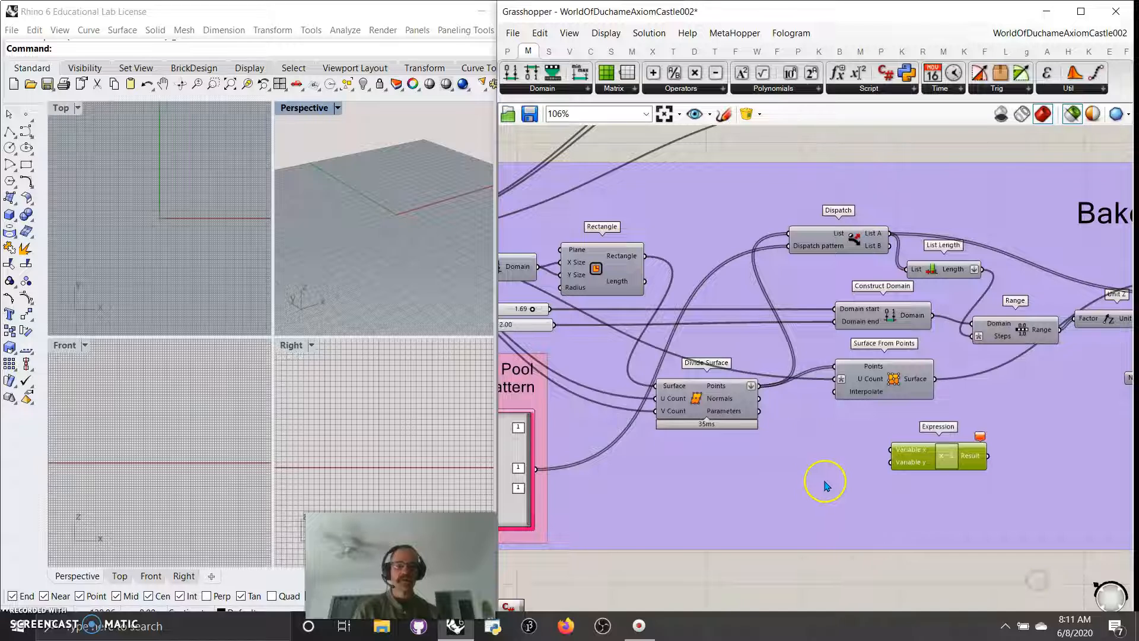
# Remove the Expression component's y input and rename its remaining input to x
pyautogui.scroll(8, 910, 537)
pyautogui.click(925, 543)
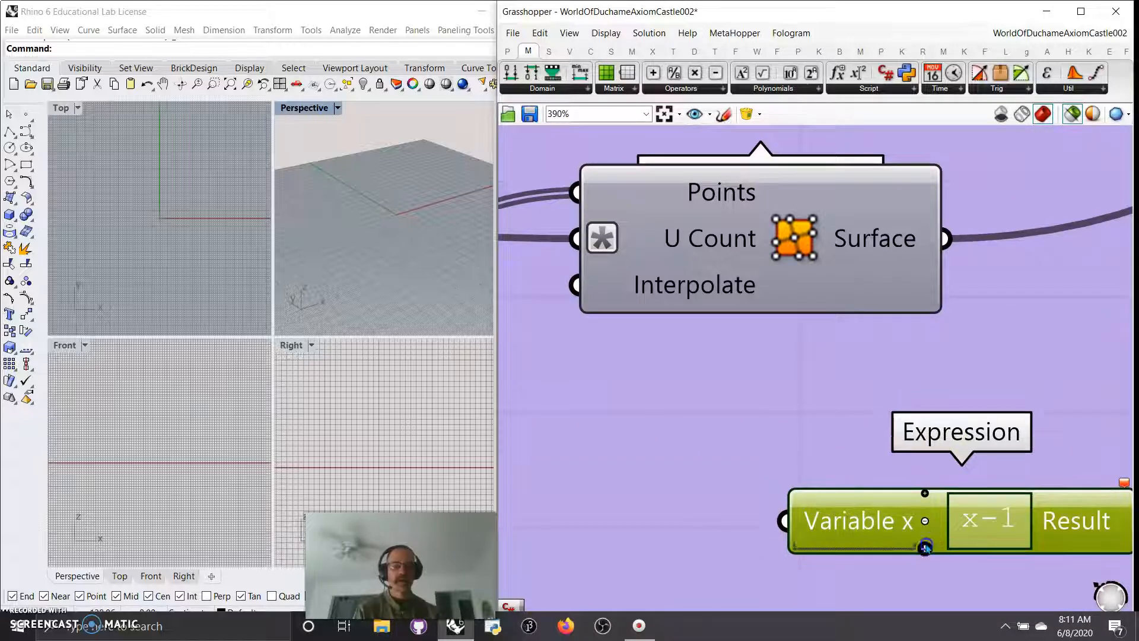
pyautogui.rightClick(881, 522)
pyautogui.moveTo(939, 489); pyautogui.dragTo(904, 489)
pyautogui.press('BackSpace')
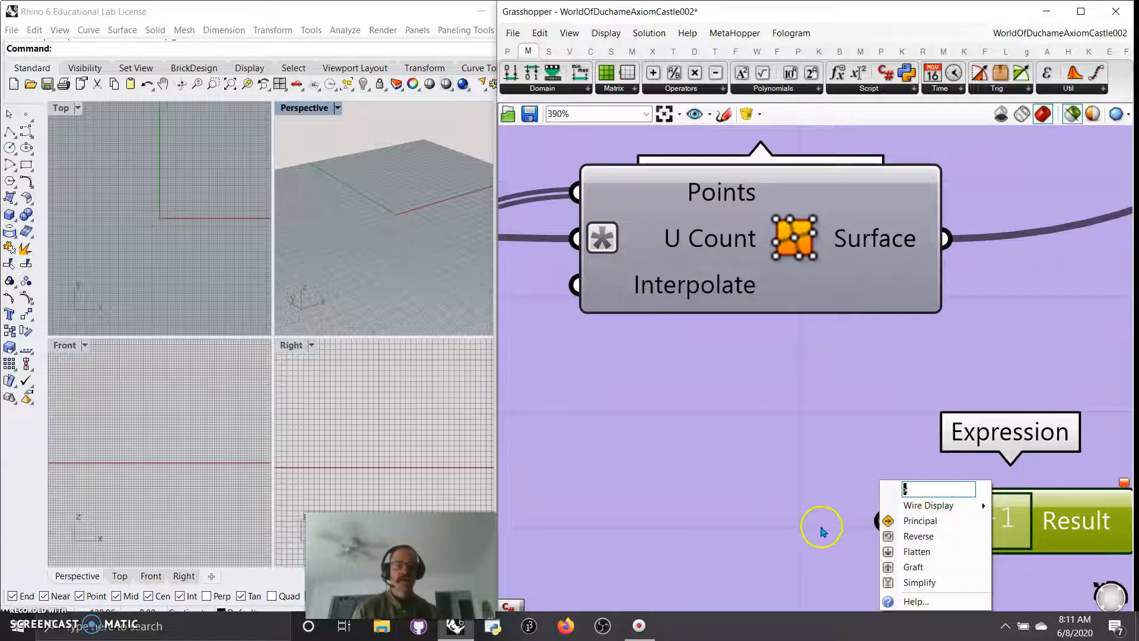
pyautogui.scroll(-3, 839, 512)
pyautogui.click(800, 538)
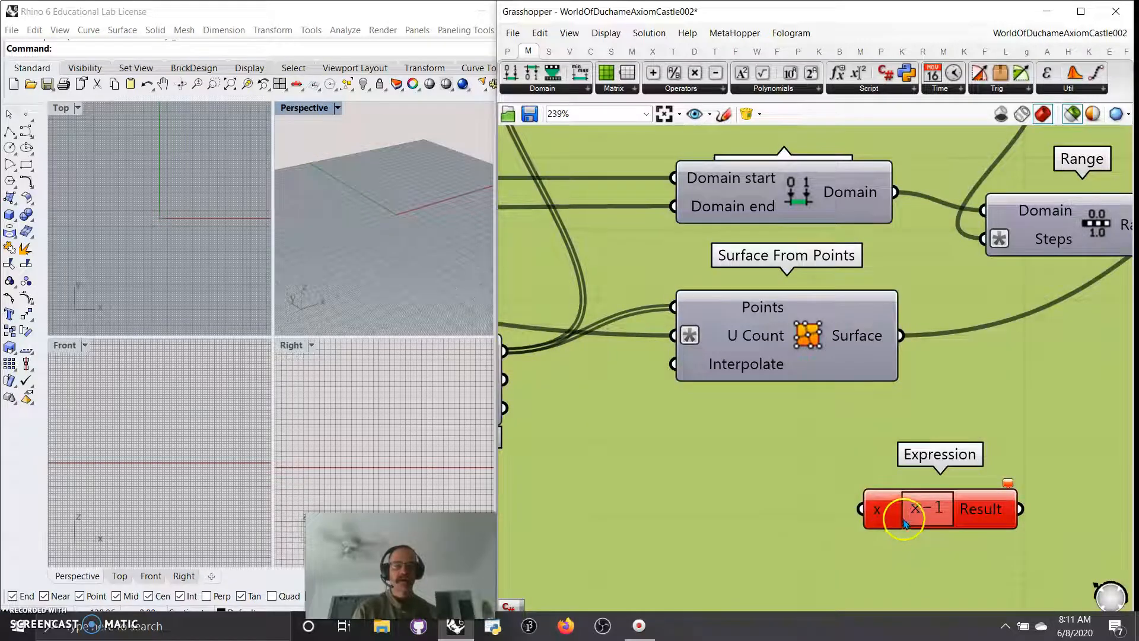
# Move the Expression component slightly up and wire Construct Domain's Domain output into its x input
pyautogui.moveTo(929, 520); pyautogui.dragTo(934, 467)
pyautogui.moveTo(895, 192); pyautogui.dragTo(867, 458)
# Clear the built-in x-1 expression from the Range component's Steps input
pyautogui.rightClick(1041, 237)
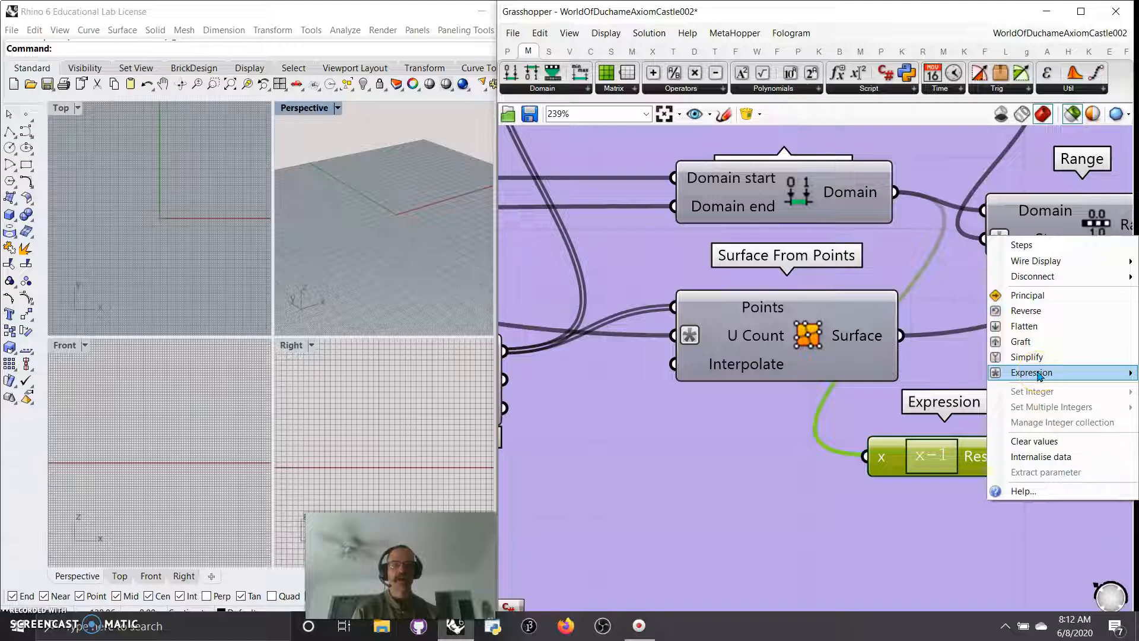
pyautogui.click(771, 453)
pyautogui.moveTo(771, 453); pyautogui.dragTo(521, 441, button='right')
pyautogui.rightClick(787, 230)
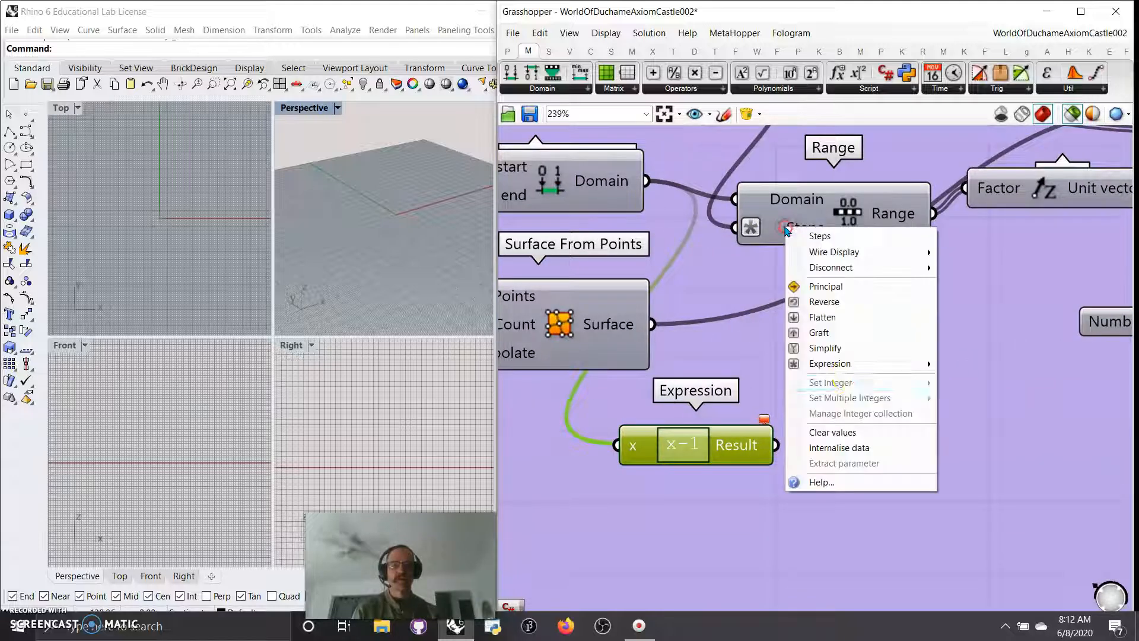
pyautogui.moveTo(986, 386); pyautogui.dragTo(940, 386)
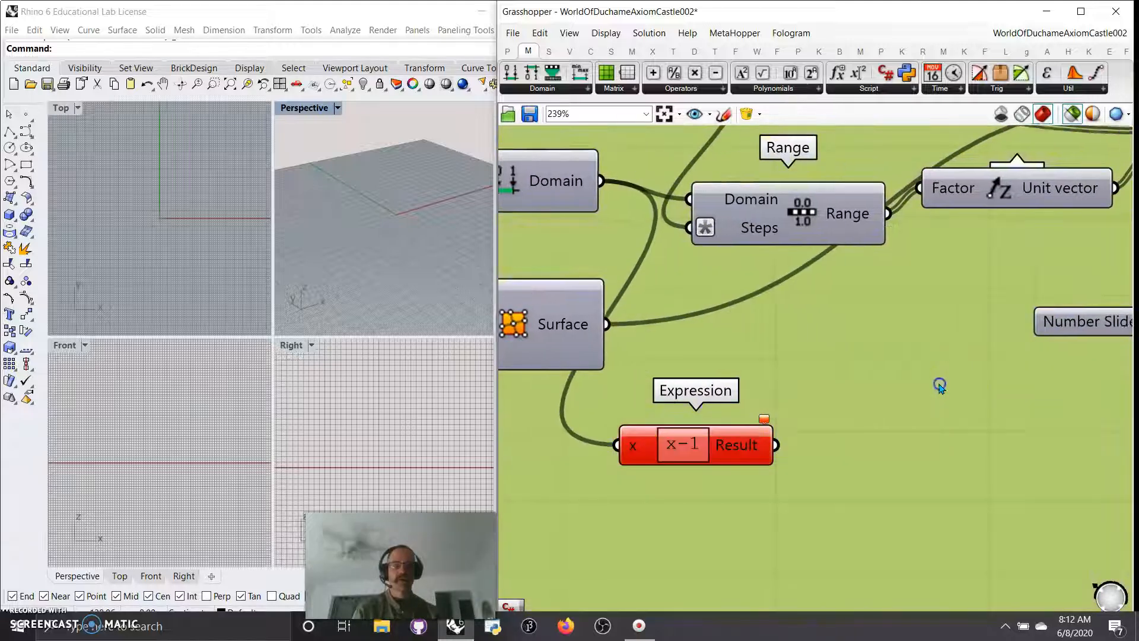
pyautogui.rightClick(755, 223)
pyautogui.moveTo(818, 363)
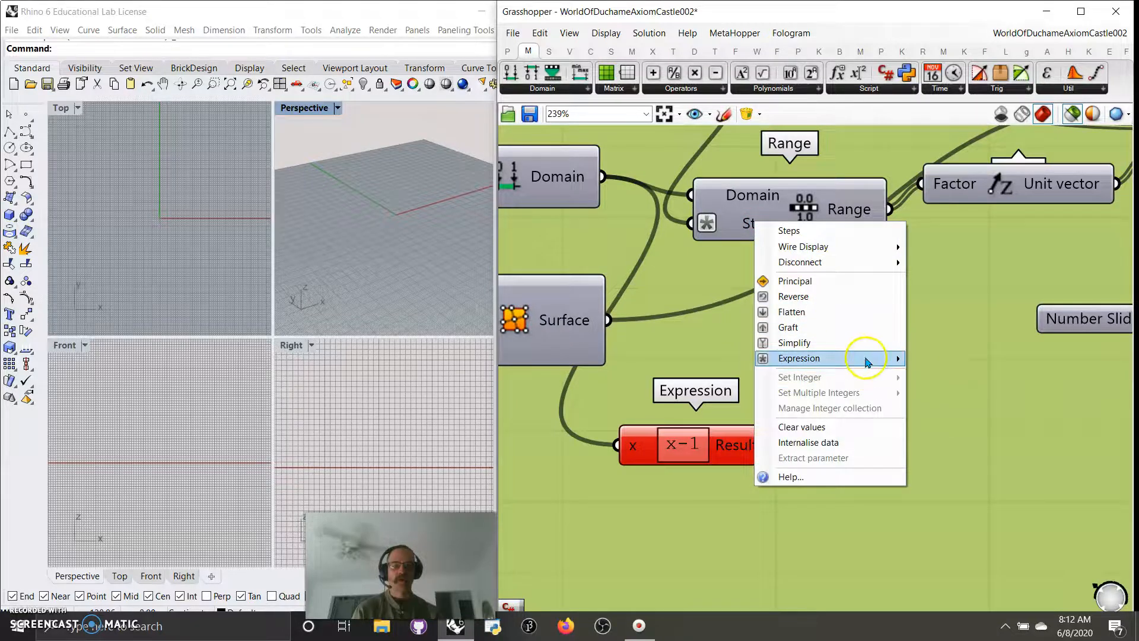
pyautogui.moveTo(867, 363)
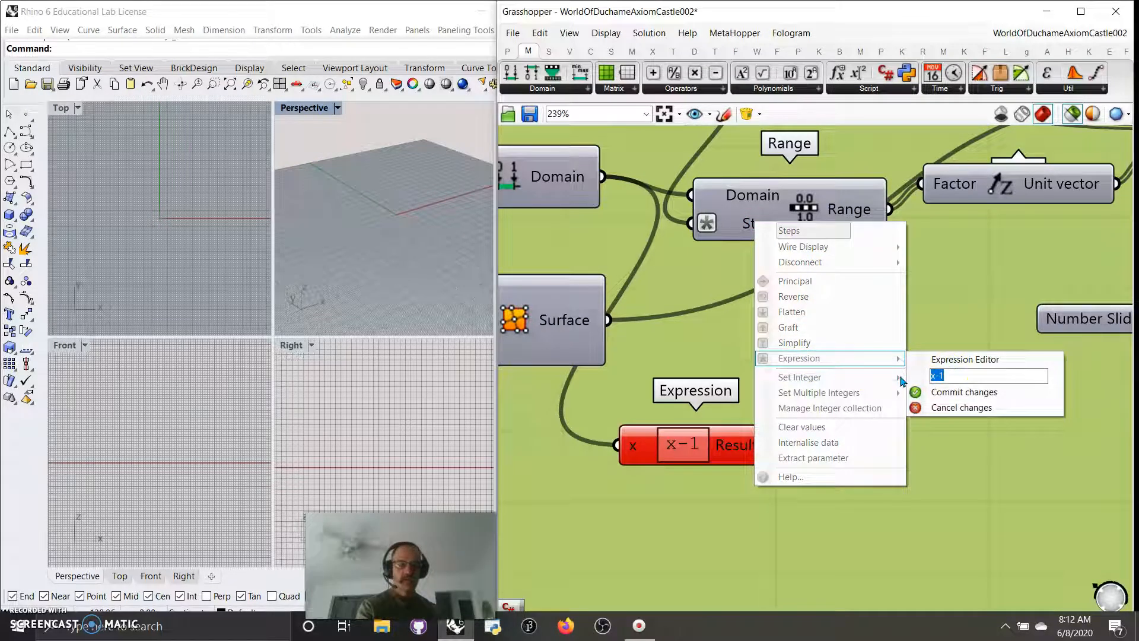
pyautogui.click(914, 391)
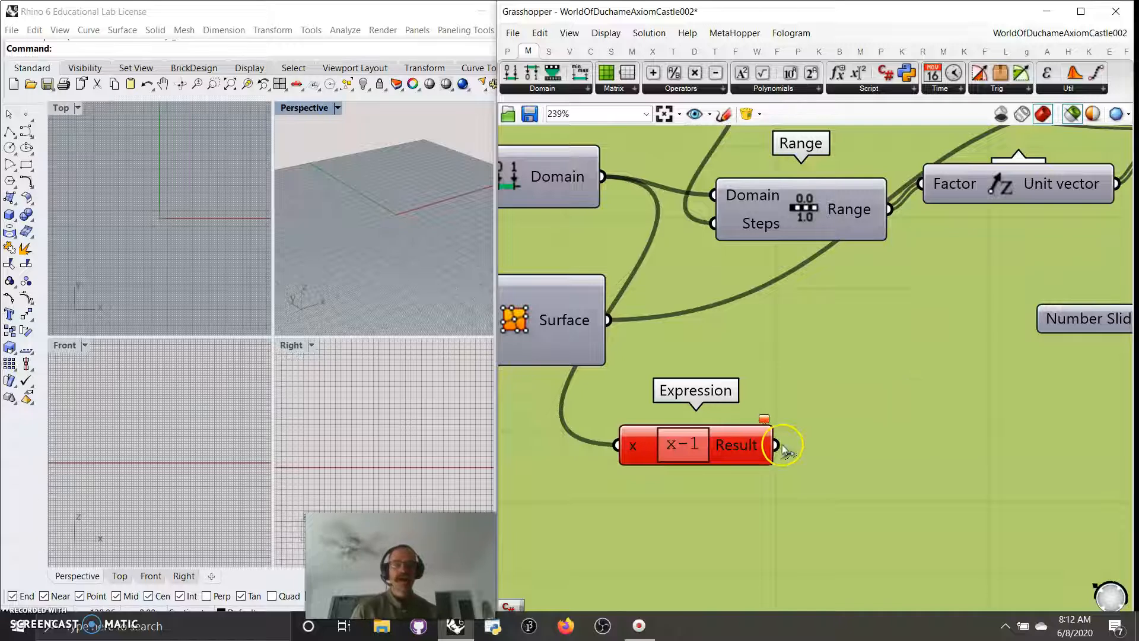
# Wire the Expression's Result into Range's Steps, place it just below Range, and feed its x input from List Length instead
pyautogui.moveTo(775, 445); pyautogui.dragTo(729, 246)
pyautogui.moveTo(683, 445); pyautogui.dragTo(730, 328)
pyautogui.moveTo(762, 397); pyautogui.dragTo(922, 491, button='right')
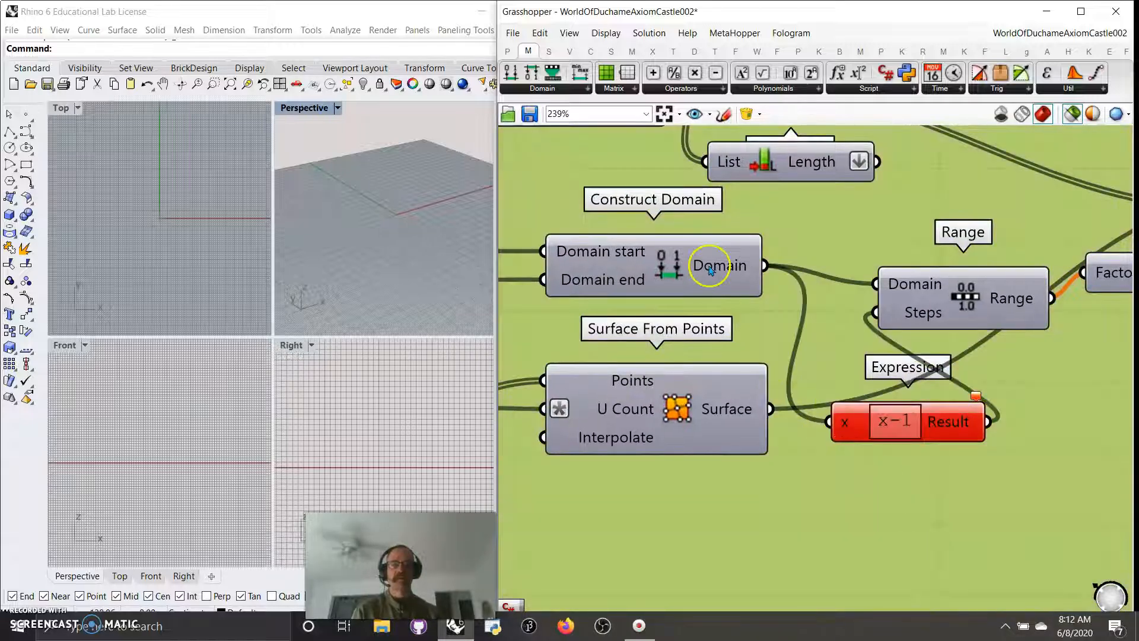
pyautogui.moveTo(877, 162); pyautogui.dragTo(843, 417)
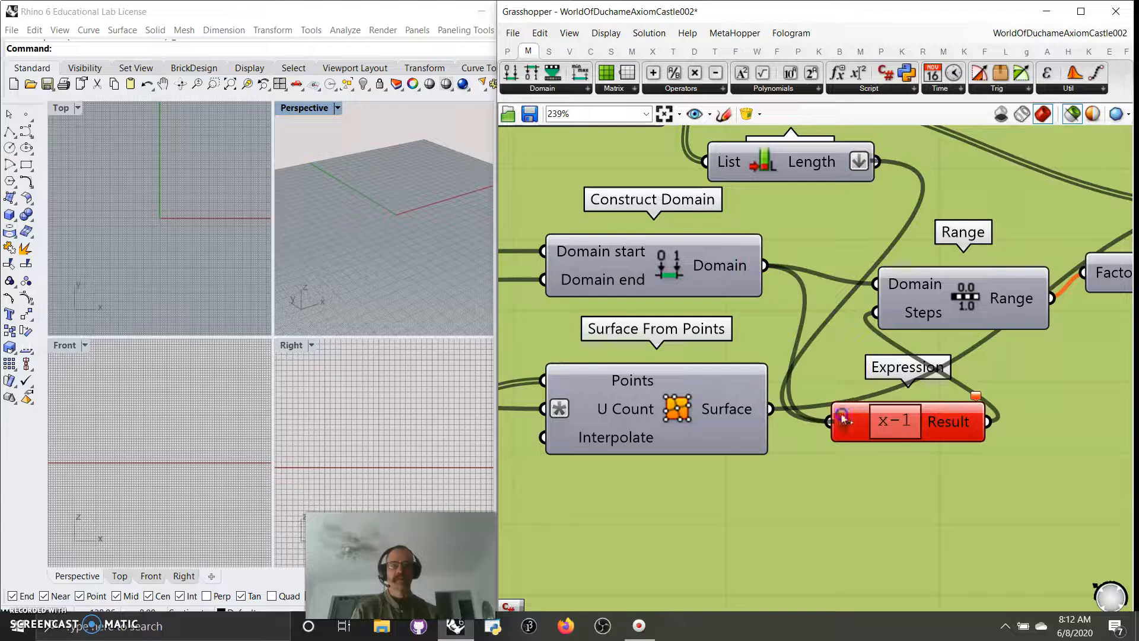
pyautogui.moveTo(916, 427)
pyautogui.mouseDown()
pyautogui.moveTo(858, 243)
pyautogui.moveTo(857, 391)
pyautogui.moveTo(906, 411)
pyautogui.mouseUp()
# Compare the Point Deform and Scale previews of the terrain in the viewports
pyautogui.moveTo(1027, 514); pyautogui.dragTo(726, 524, button='right')
pyautogui.moveTo(863, 378); pyautogui.dragTo(599, 419, button='right')
pyautogui.click(822, 283)
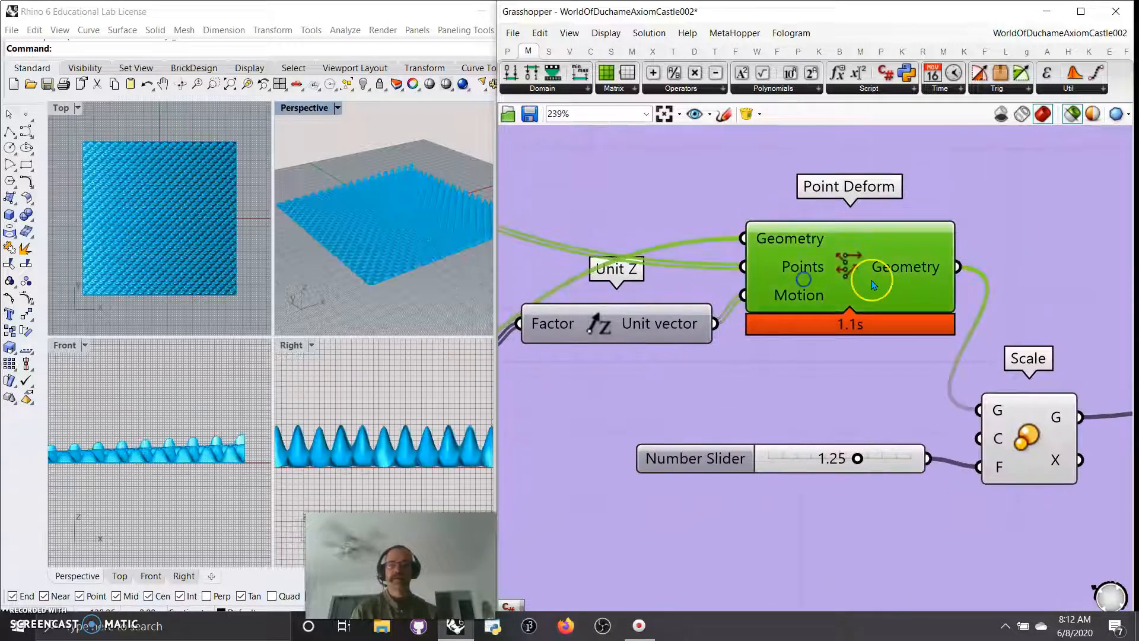
pyautogui.click(1015, 456)
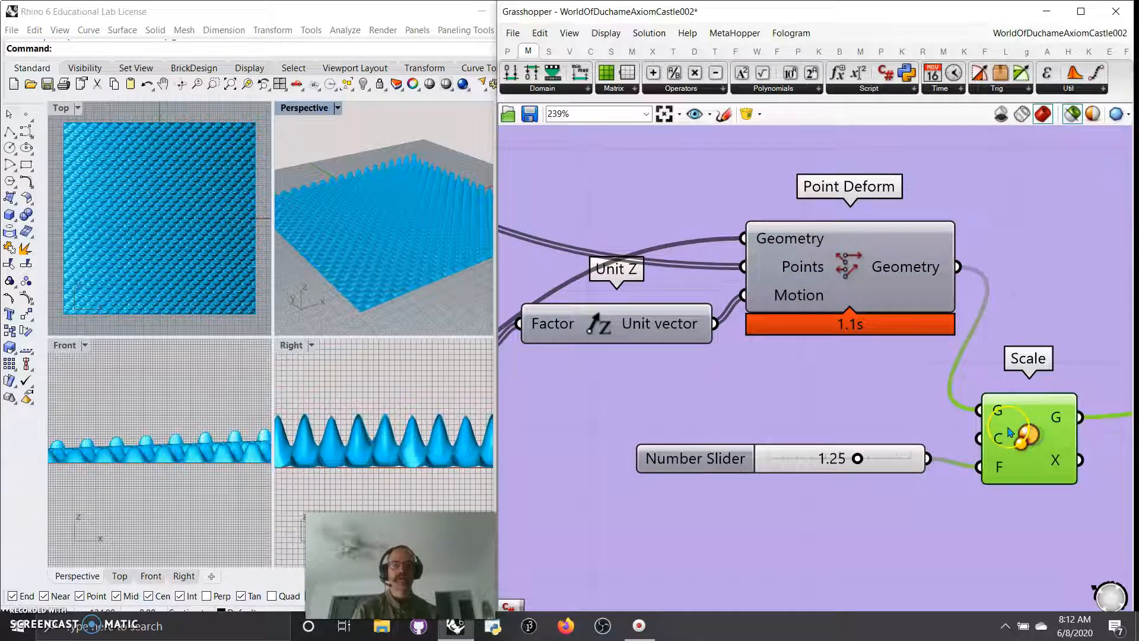
pyautogui.click(860, 280)
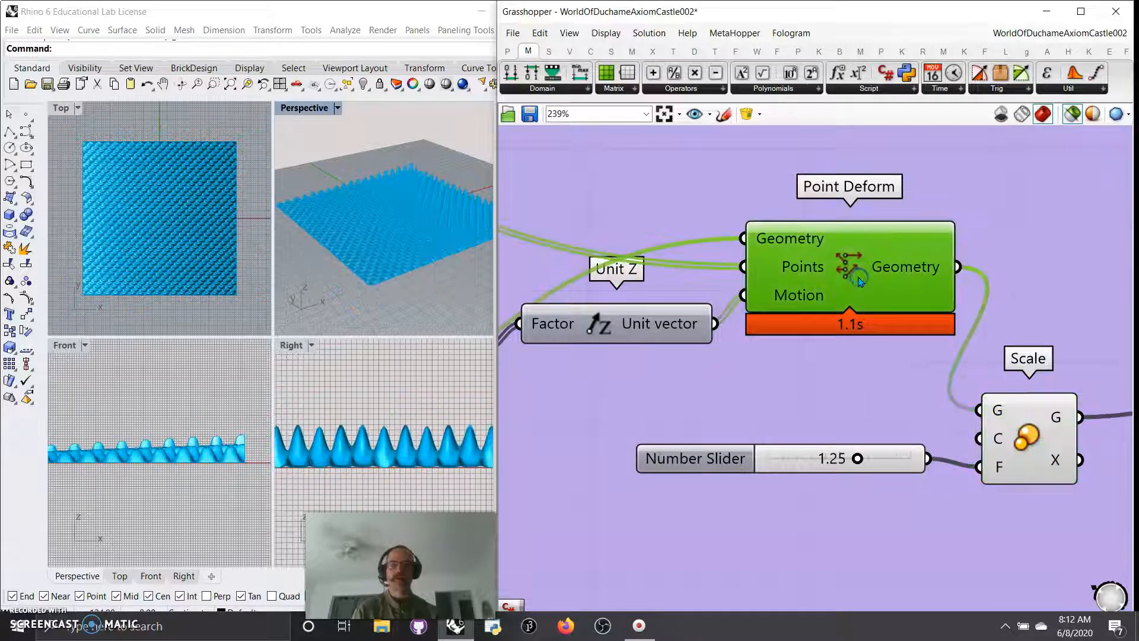
pyautogui.click(1030, 433)
pyautogui.click(890, 279)
# Preview the Scale result, follow its output to the Project Point component, and check Point Deform above it again
pyautogui.scroll(-3, 1018, 439)
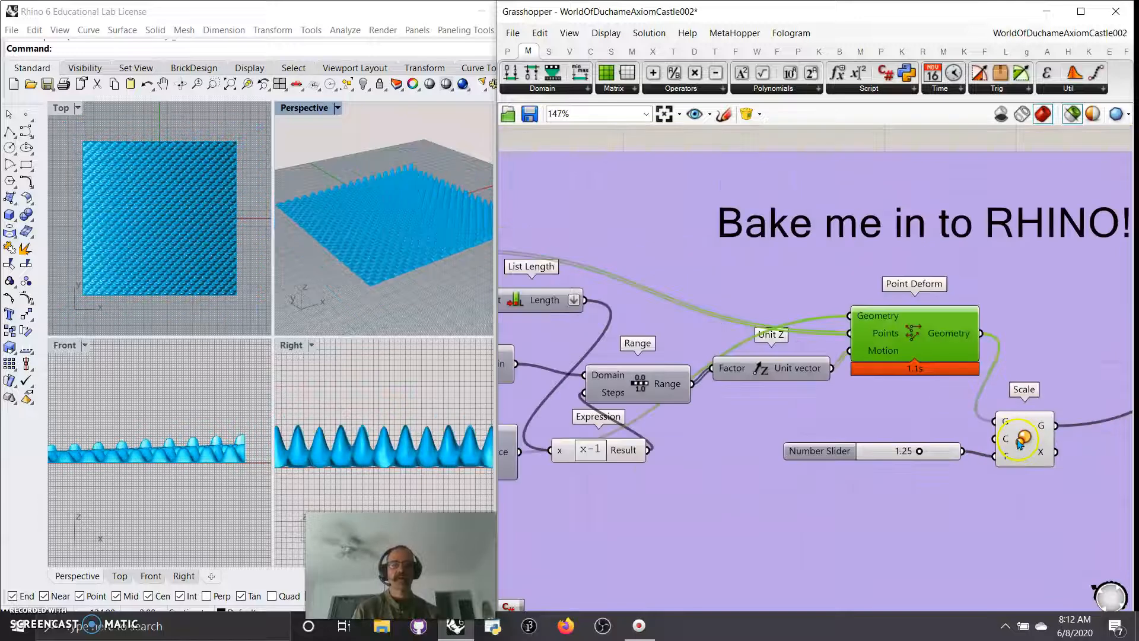
pyautogui.scroll(-2, 1020, 443)
pyautogui.click(1030, 445)
pyautogui.moveTo(1062, 413); pyautogui.dragTo(806, 438, button='right')
pyautogui.scroll(1, 1017, 230)
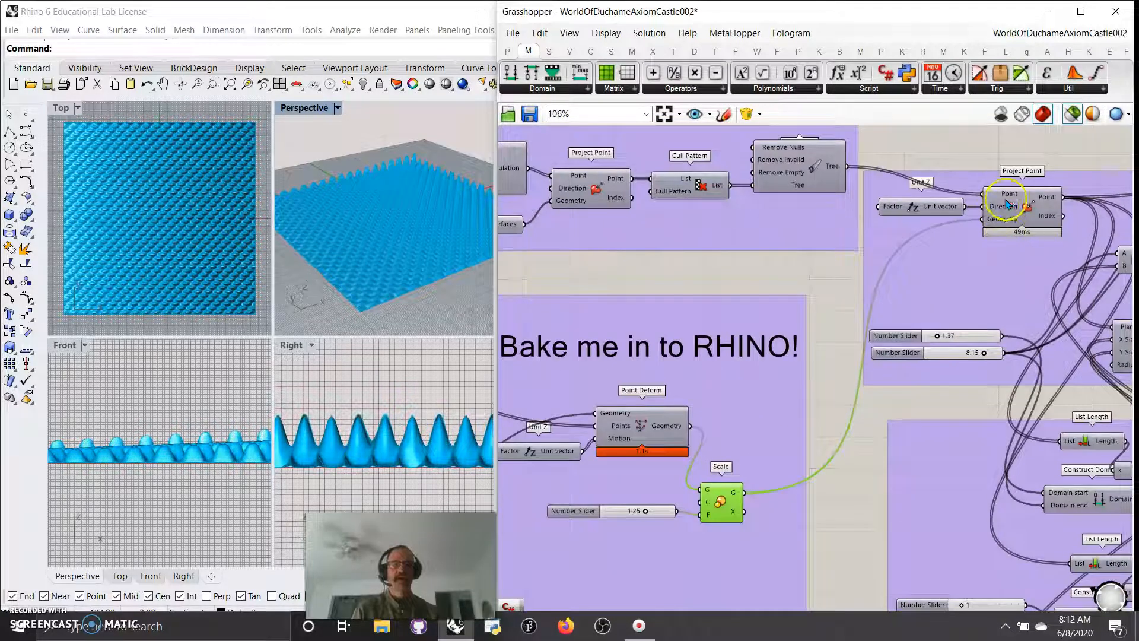
pyautogui.moveTo(773, 429); pyautogui.dragTo(829, 409, button='right')
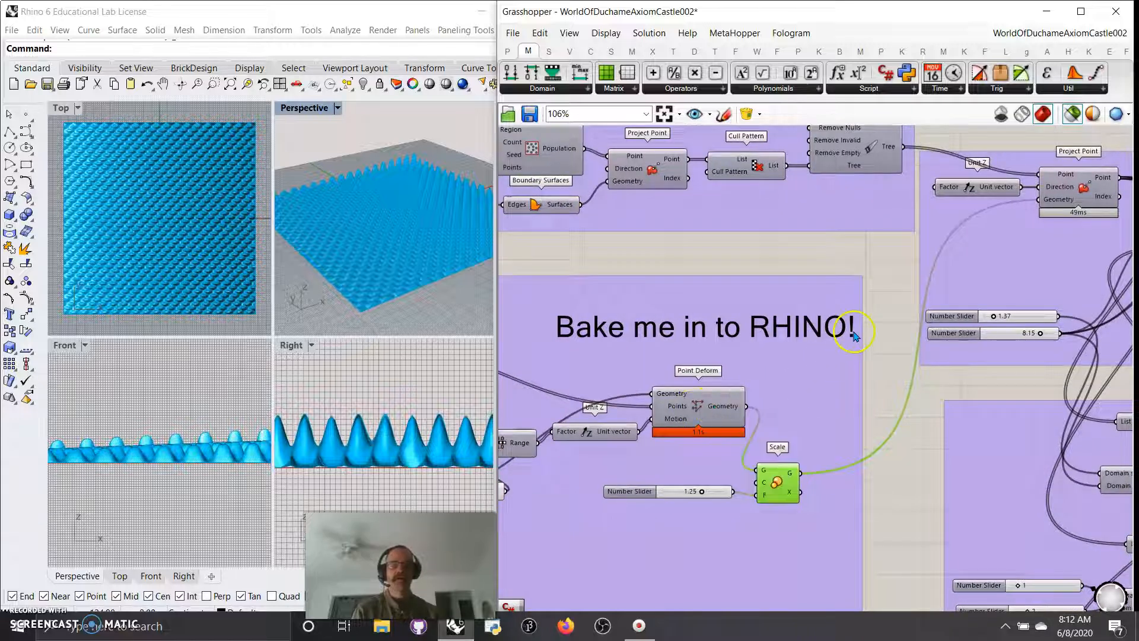
pyautogui.click(695, 408)
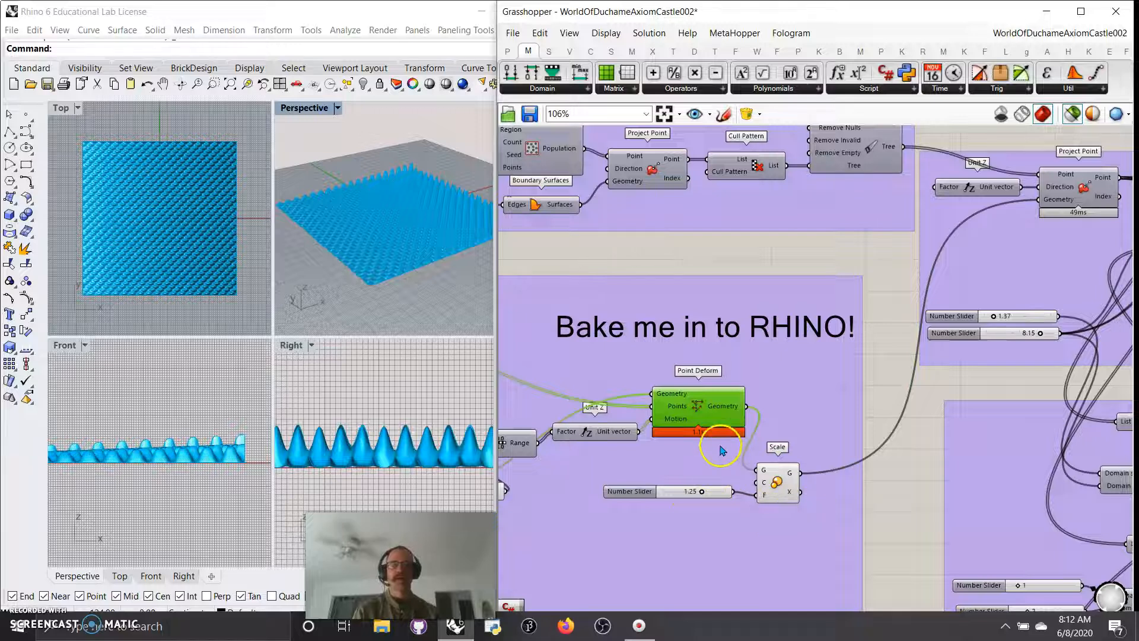
# Trace the Populate 2D Rectangle back to the slider that sizes it and compare its preview with the terrain's Rectangle
pyautogui.scroll(-3, 721, 449)
pyautogui.moveTo(534, 350); pyautogui.dragTo(768, 417, button='right')
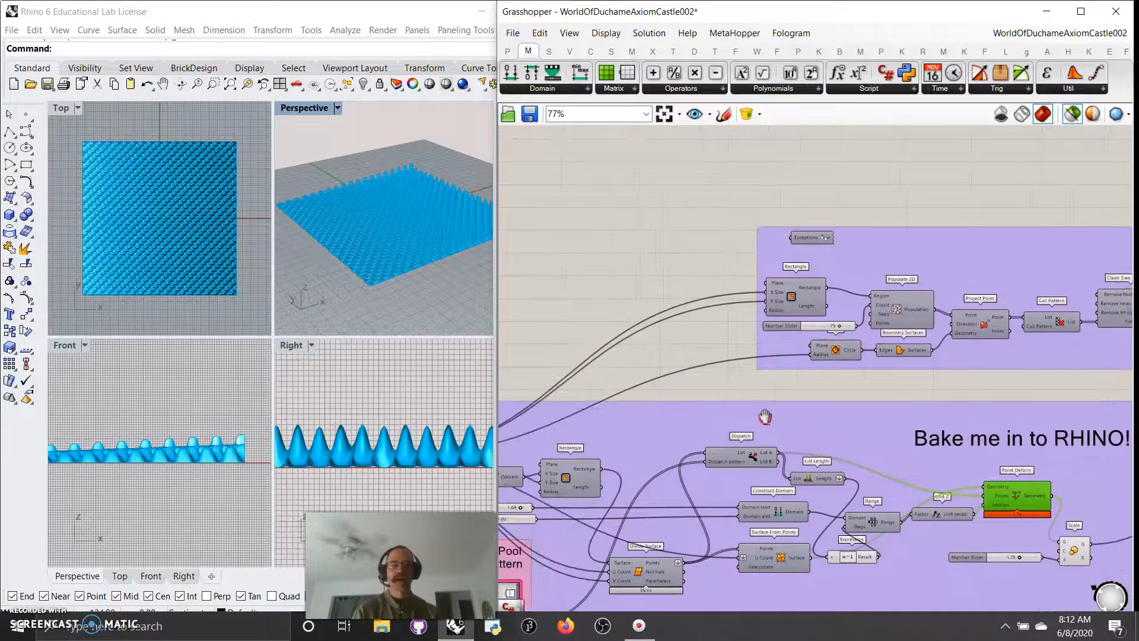
pyautogui.click(786, 294)
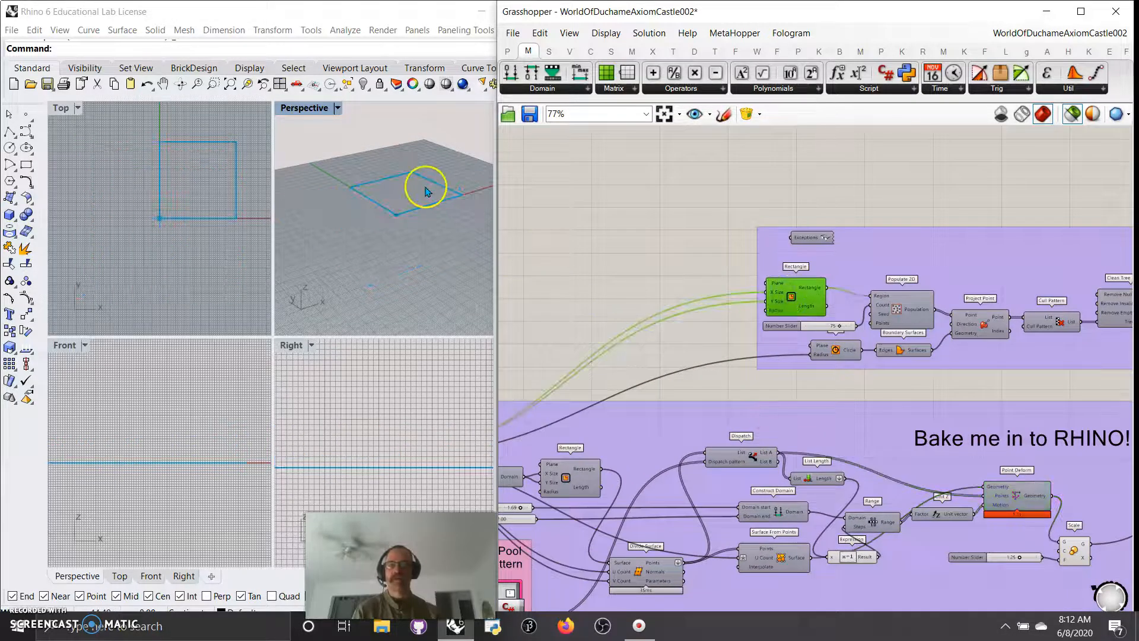
pyautogui.moveTo(654, 366); pyautogui.dragTo(873, 328, button='right')
pyautogui.click(589, 425)
pyautogui.moveTo(572, 425); pyautogui.dragTo(577, 430)
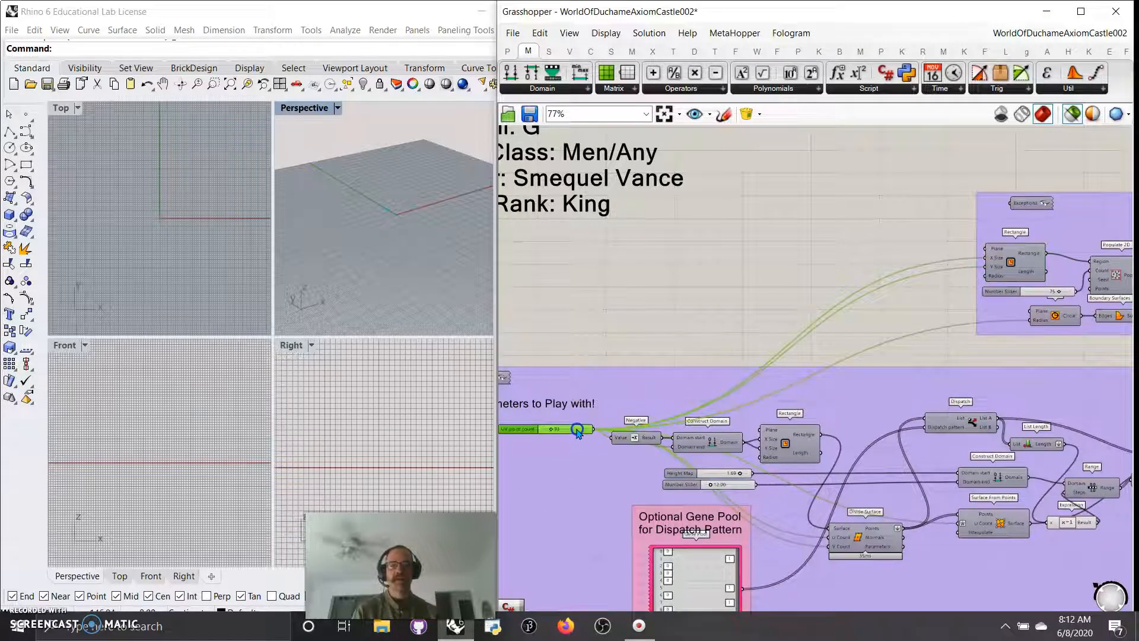
pyautogui.moveTo(953, 315); pyautogui.dragTo(810, 310, button='right')
pyautogui.click(878, 266)
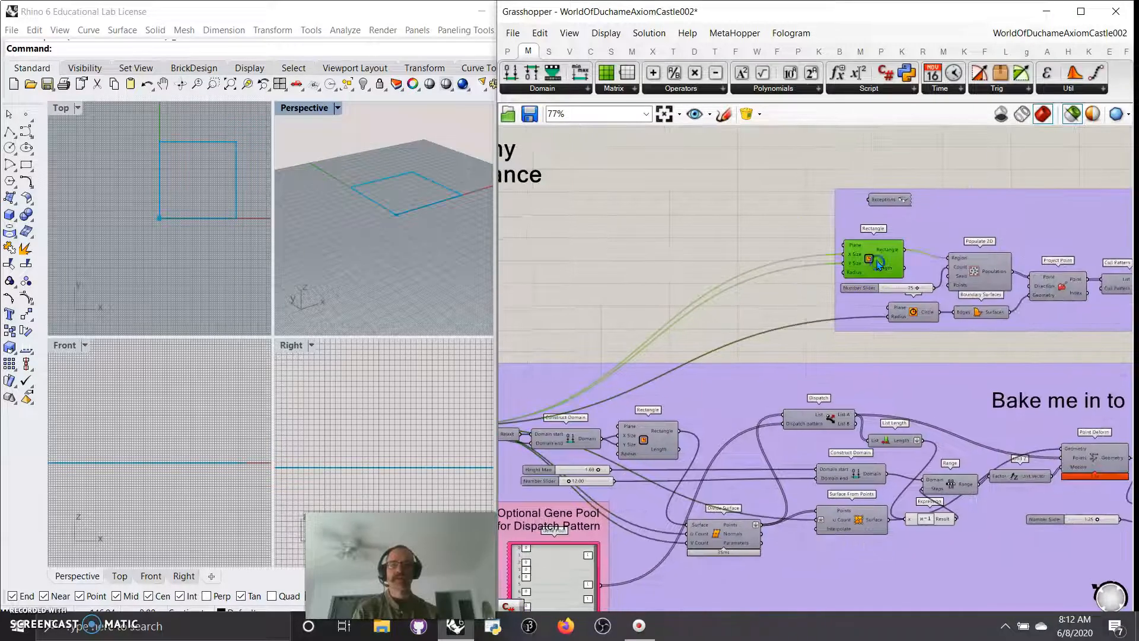
pyautogui.click(647, 441)
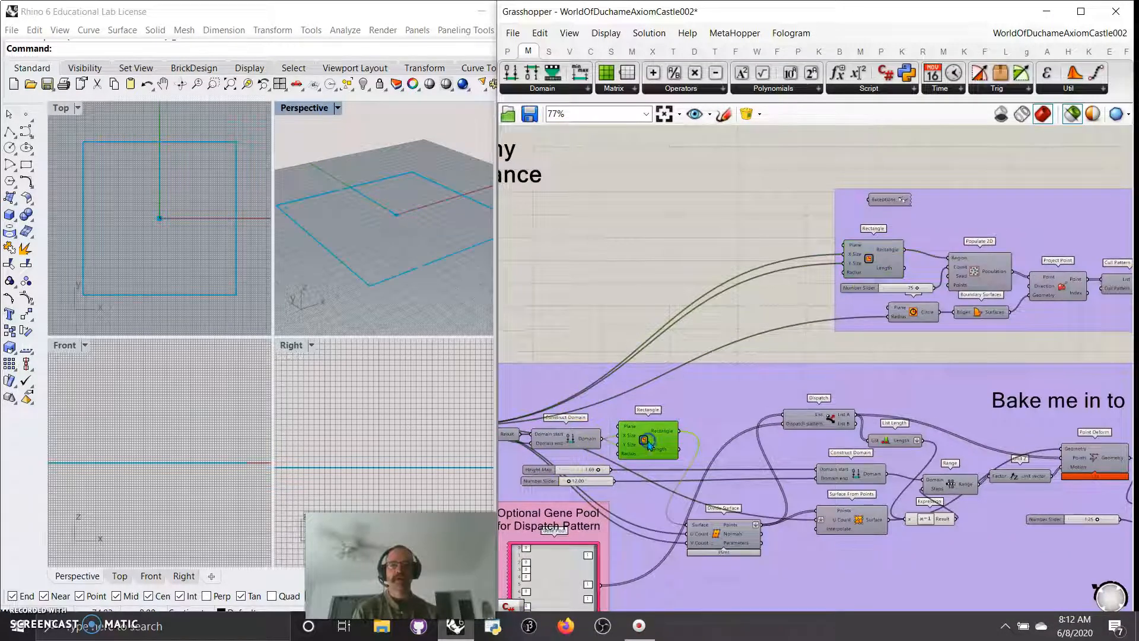
pyautogui.click(870, 274)
# Examine the previews of the Circle, Populate 2D and Boundary Surfaces components that feed Project Point
pyautogui.scroll(2, 397, 184)
pyautogui.moveTo(933, 237); pyautogui.dragTo(751, 181, button='right')
pyautogui.scroll(3, 778, 234)
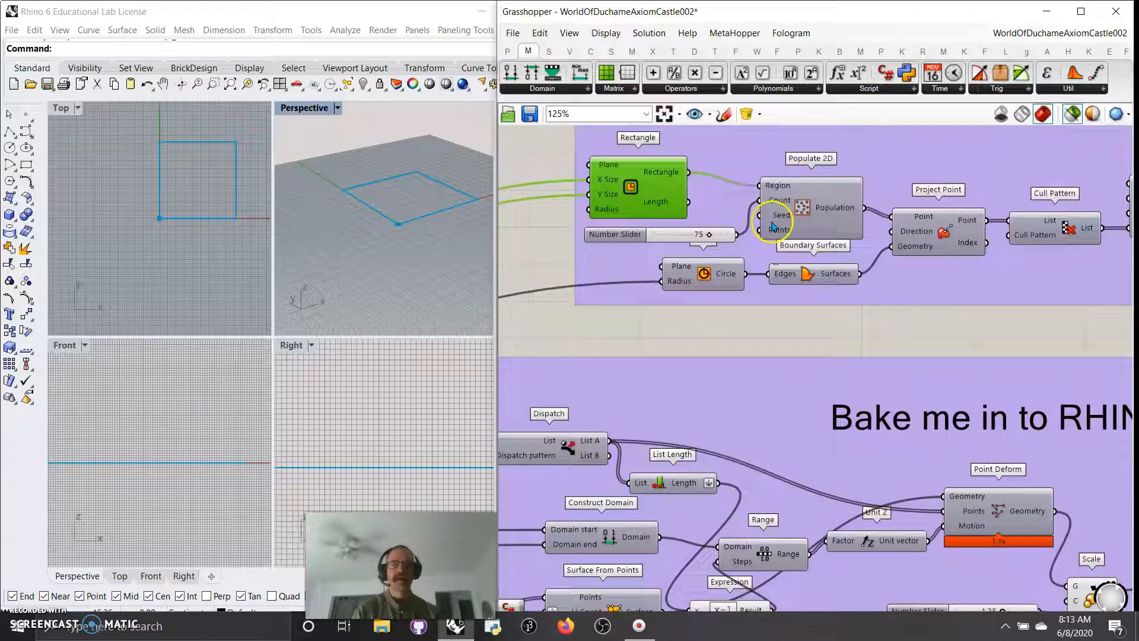
pyautogui.click(806, 214)
pyautogui.click(704, 275)
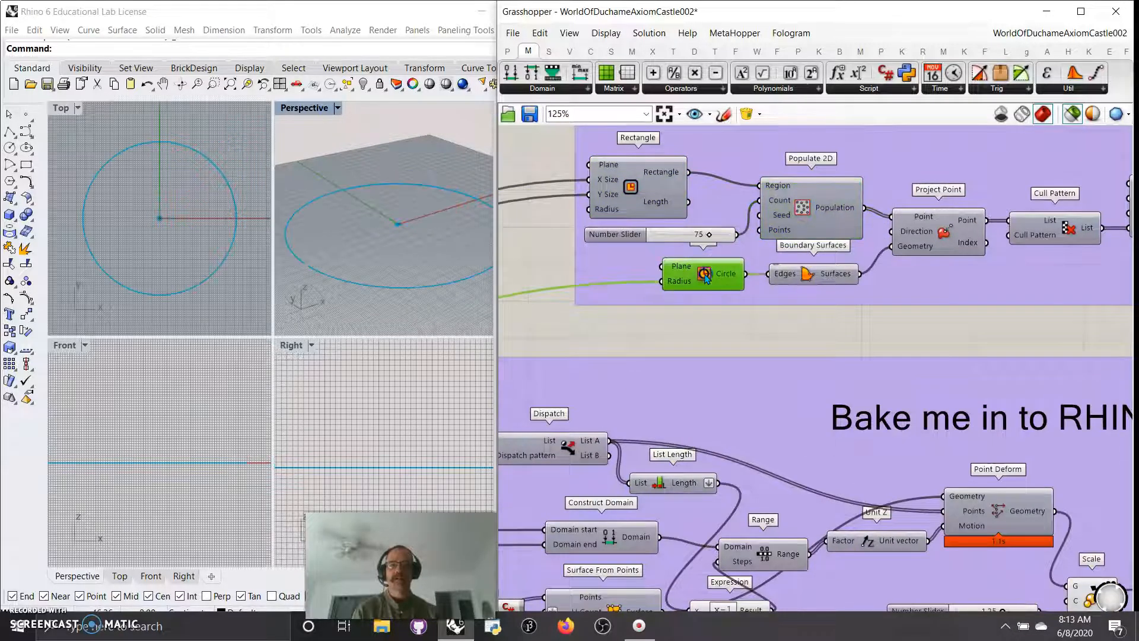
pyautogui.moveTo(610, 305); pyautogui.dragTo(920, 254, button='right')
pyautogui.moveTo(563, 360); pyautogui.dragTo(595, 318, button='right')
pyautogui.moveTo(982, 258); pyautogui.dragTo(653, 394, button='right')
pyautogui.click(828, 261)
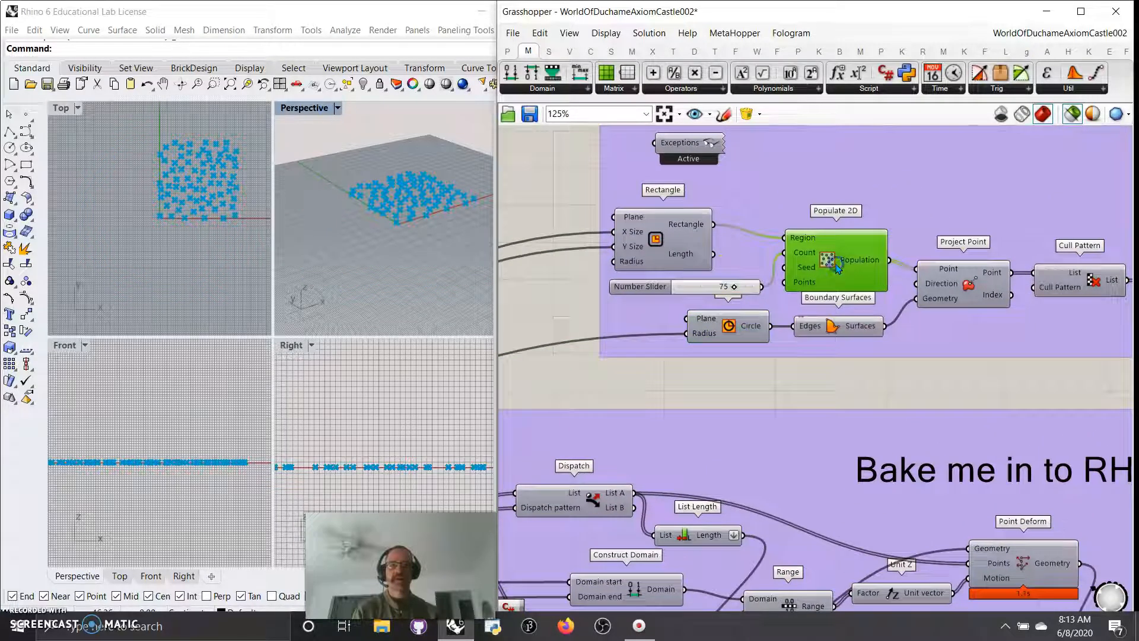
pyautogui.moveTo(906, 373); pyautogui.dragTo(789, 360, button='right')
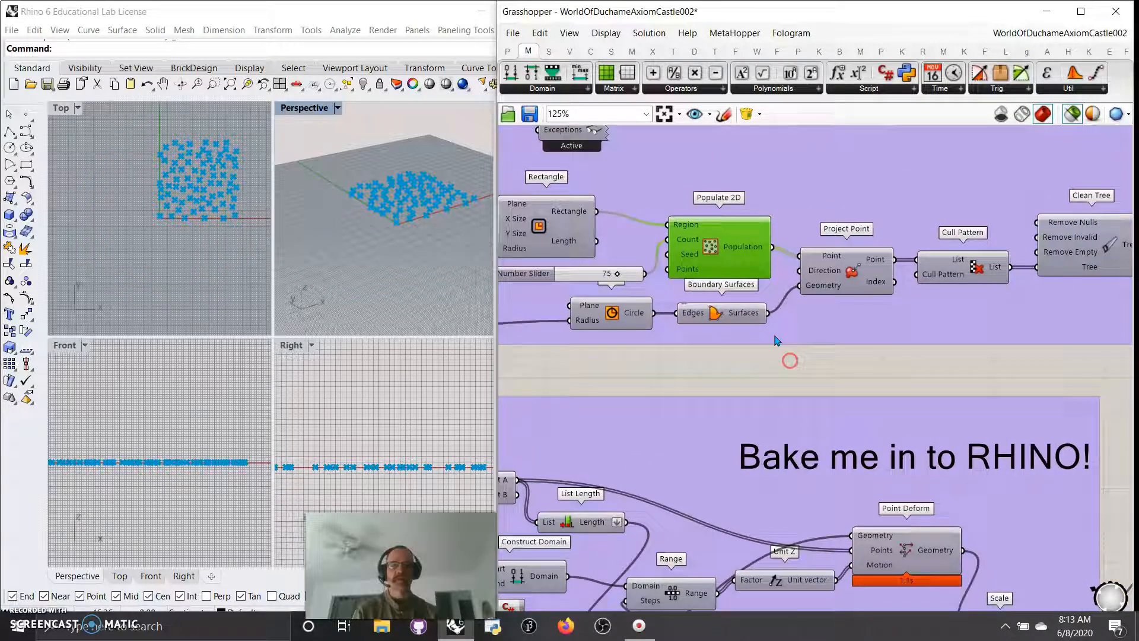
pyautogui.click(719, 314)
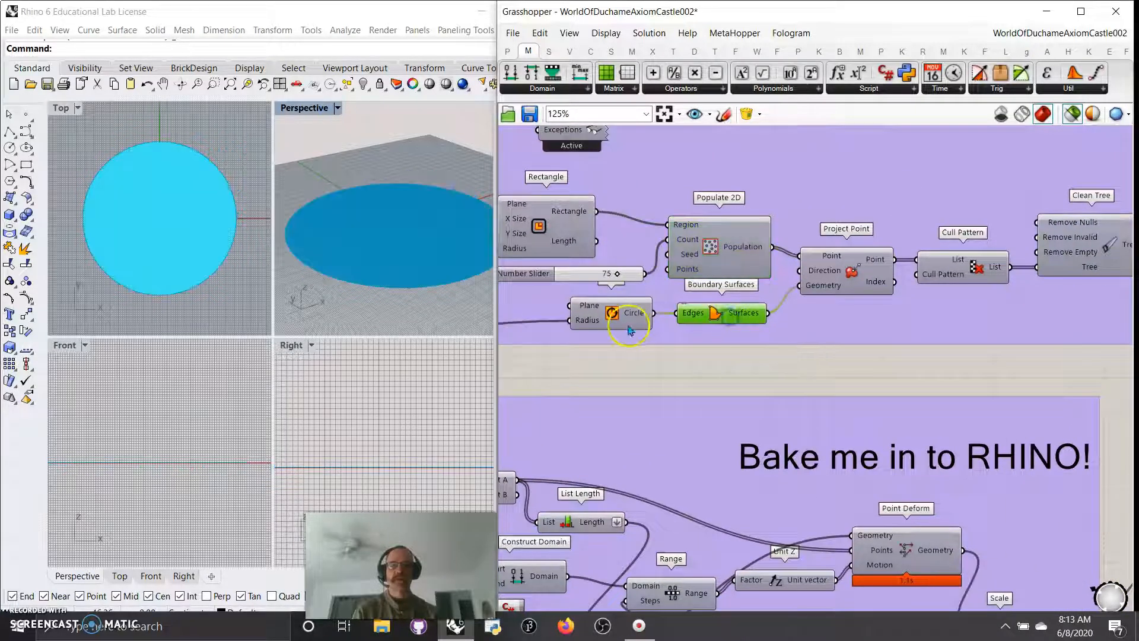
# Preview the Project Point and Cull Pattern results and inspect the values of the Cull Pattern input
pyautogui.click(843, 272)
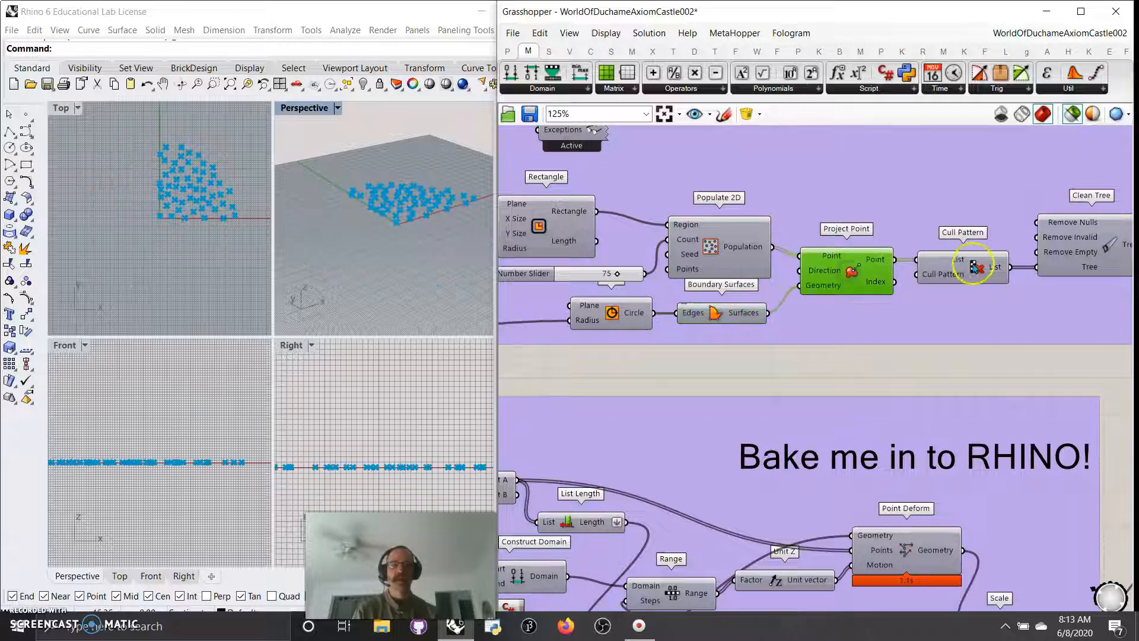
pyautogui.click(952, 273)
pyautogui.moveTo(972, 370); pyautogui.dragTo(778, 371, button='right')
pyautogui.click(760, 282)
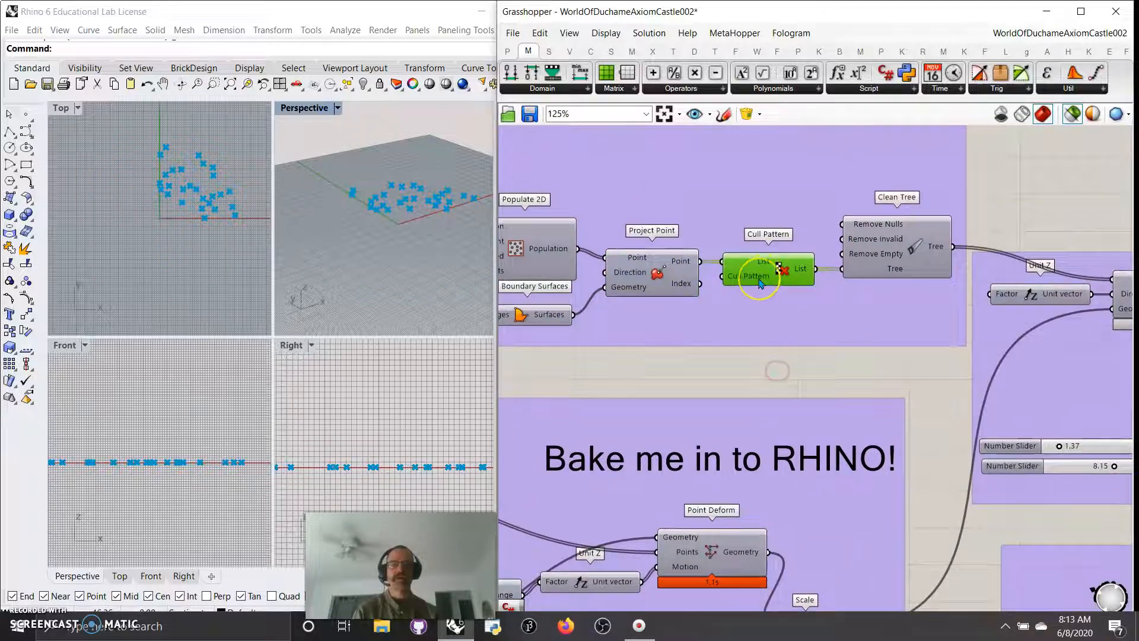
pyautogui.moveTo(762, 284)
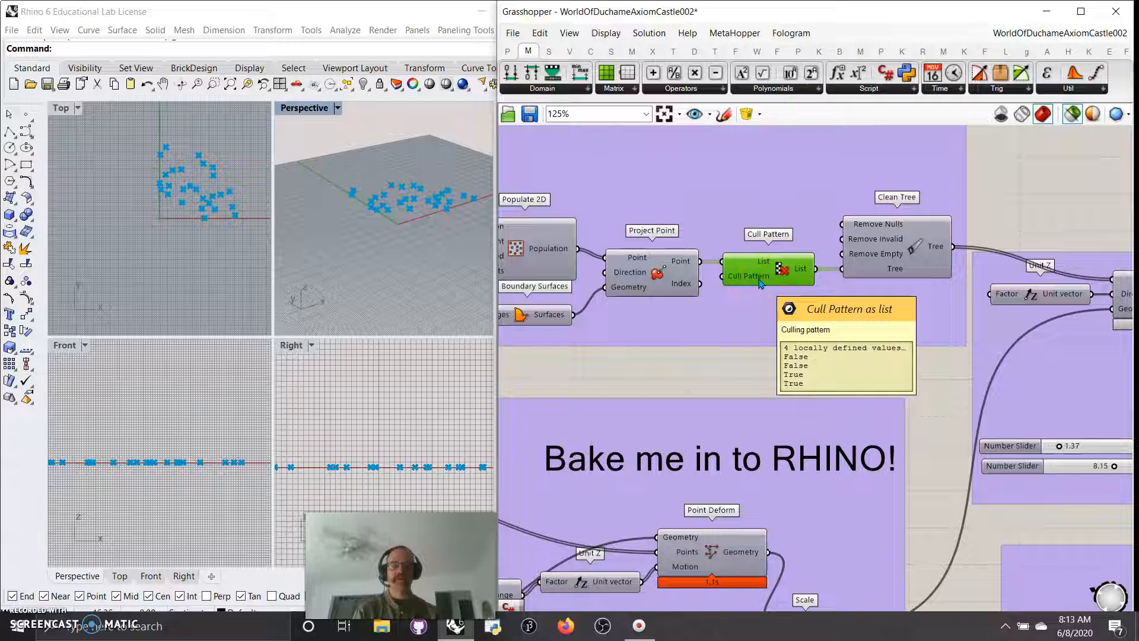
# Connect the Gene Pool output to the Cull Pattern input and move the Cull Pattern component slightly lower
pyautogui.scroll(-5, 682, 439)
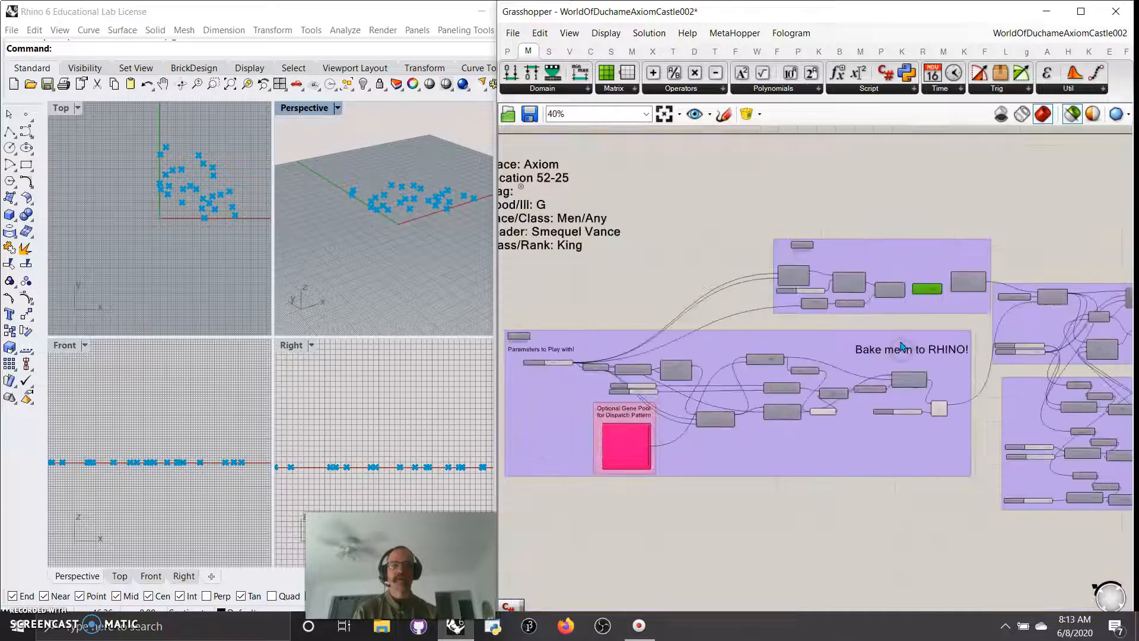
pyautogui.scroll(2, 636, 467)
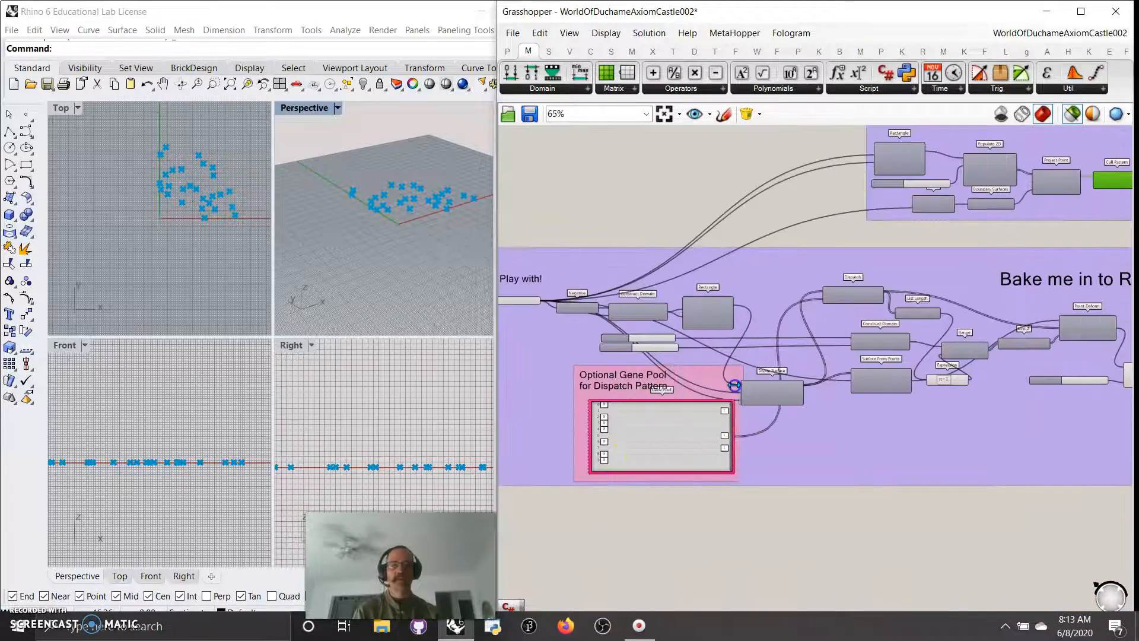
pyautogui.moveTo(665, 436); pyautogui.dragTo(968, 192)
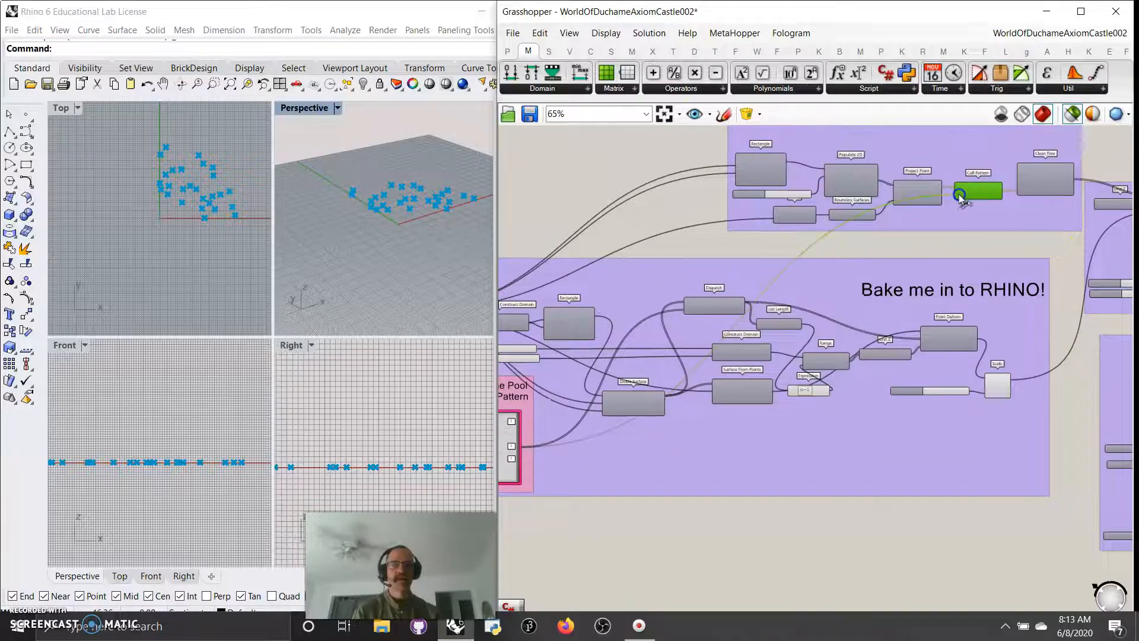
pyautogui.scroll(5, 920, 288)
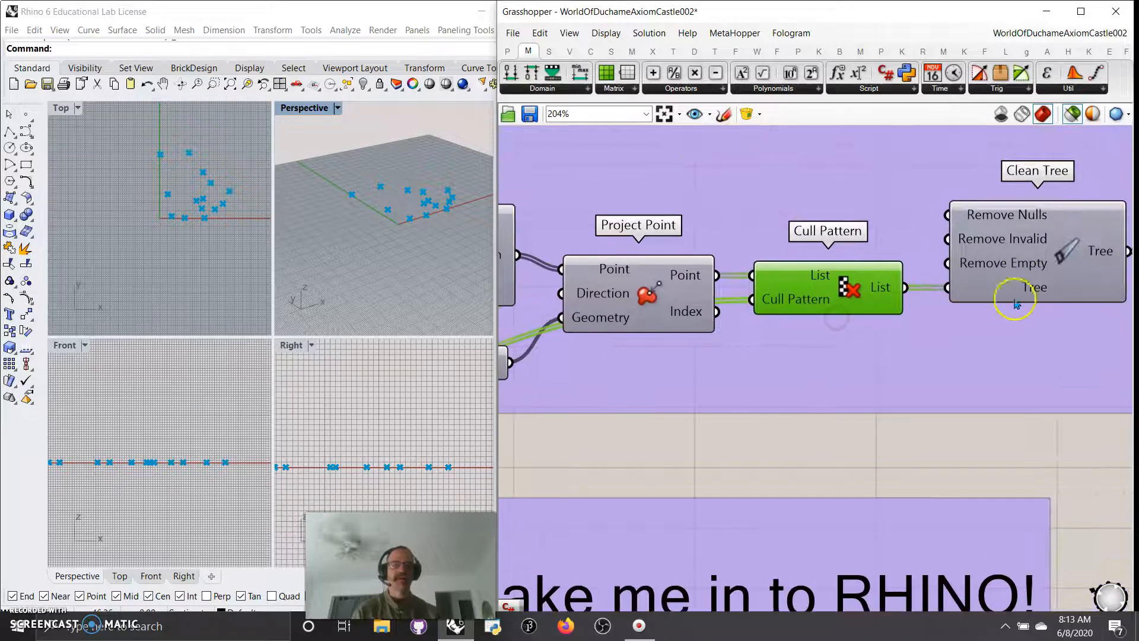
pyautogui.moveTo(822, 302); pyautogui.dragTo(836, 348)
# Add a Panel below Clean Tree, connect Cull Pattern's List output to it and make it slightly taller
pyautogui.moveTo(1008, 399); pyautogui.dragTo(810, 407, button='right')
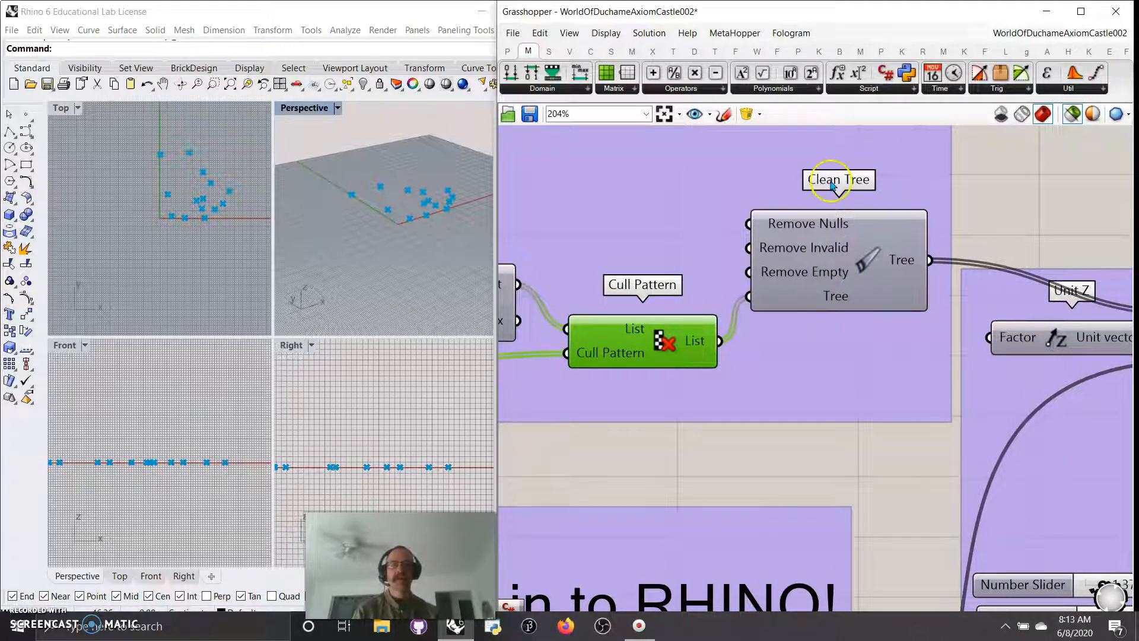
pyautogui.moveTo(700, 344)
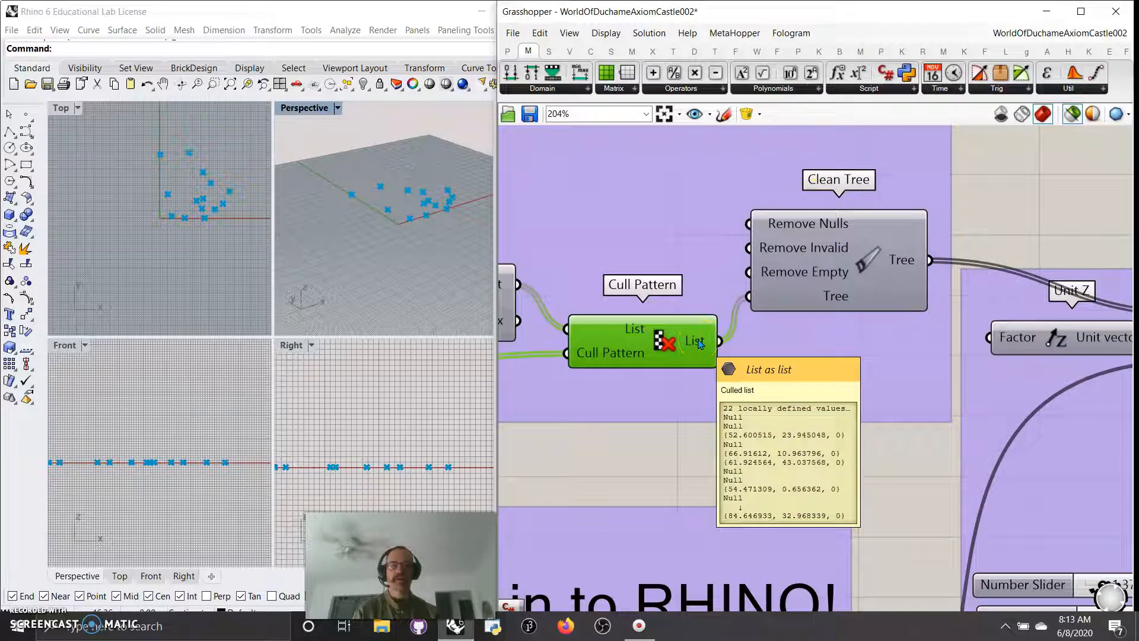
pyautogui.click(508, 51)
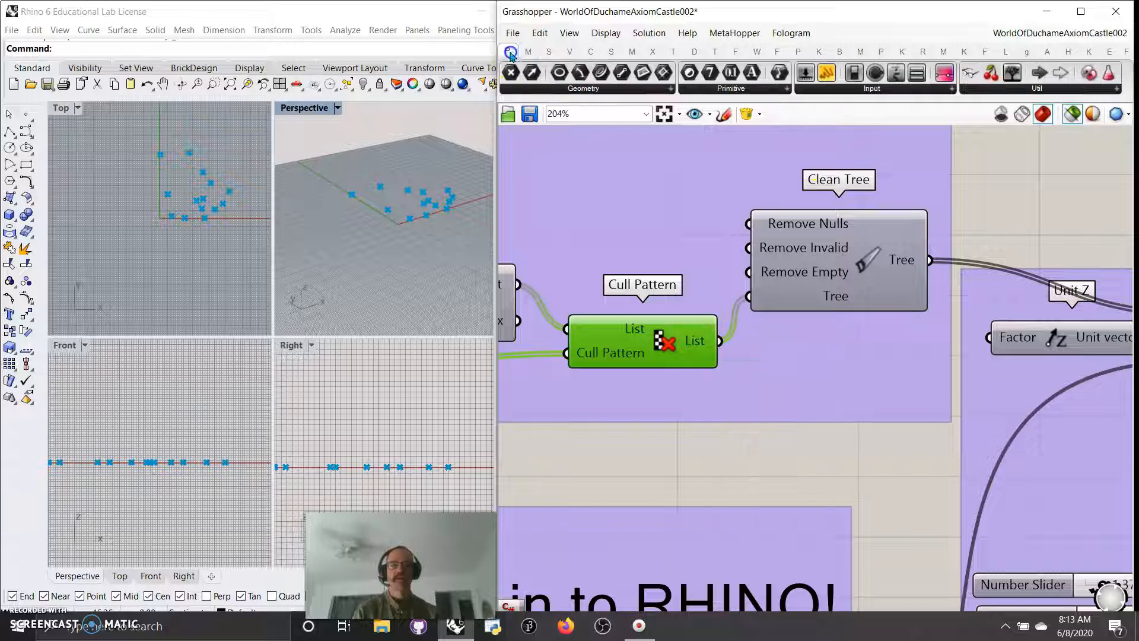
pyautogui.moveTo(827, 73); pyautogui.dragTo(833, 386)
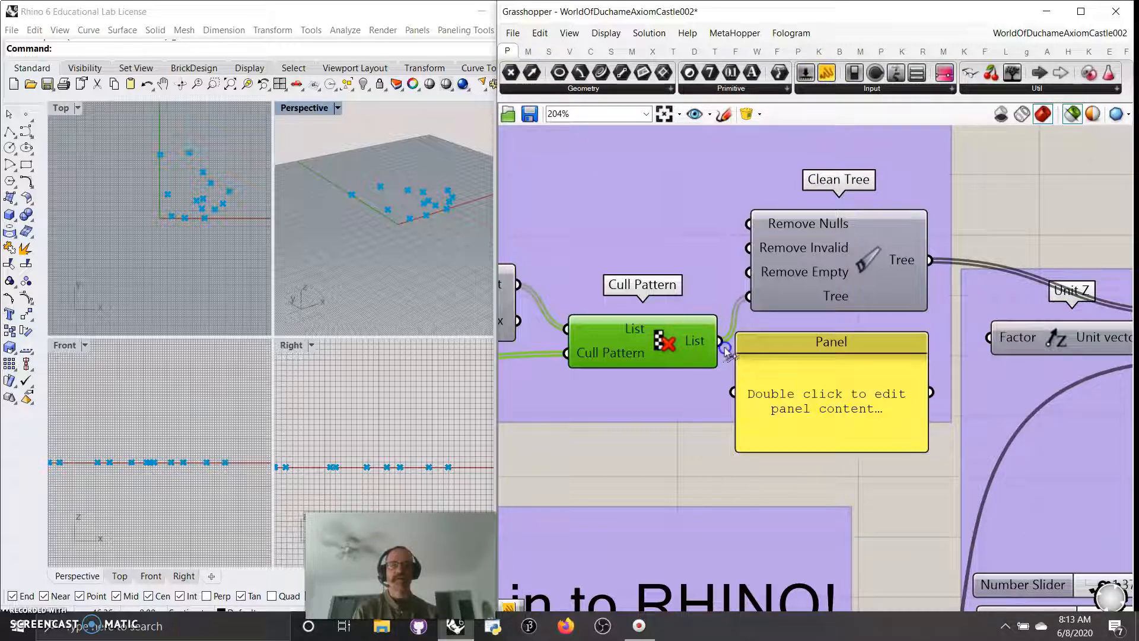
pyautogui.moveTo(724, 357); pyautogui.dragTo(734, 391)
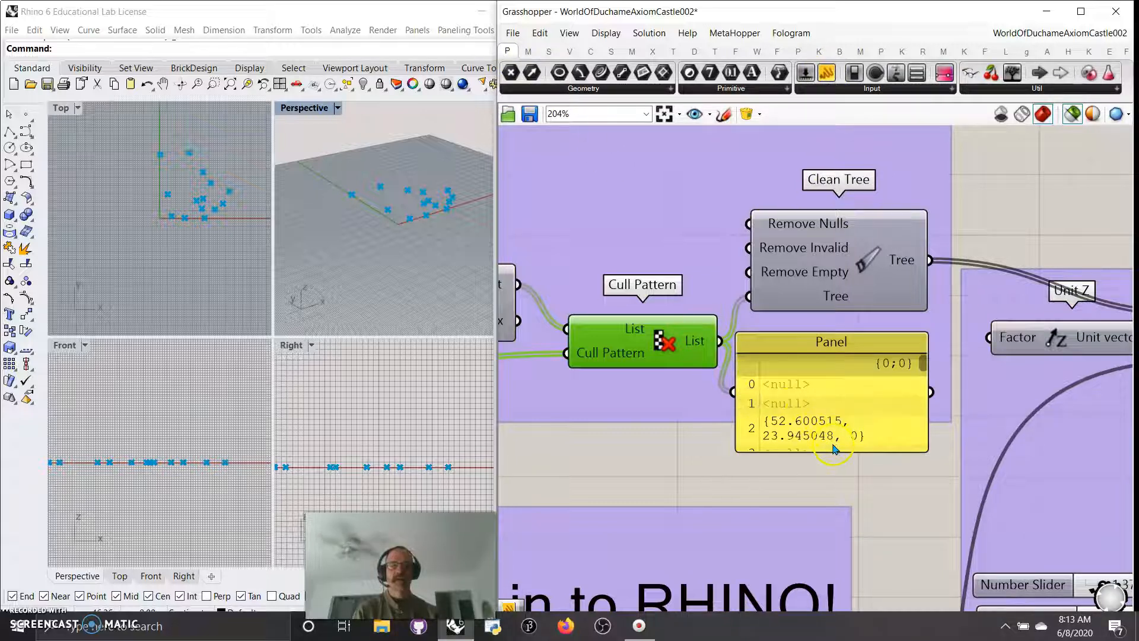
pyautogui.moveTo(837, 450); pyautogui.dragTo(838, 476)
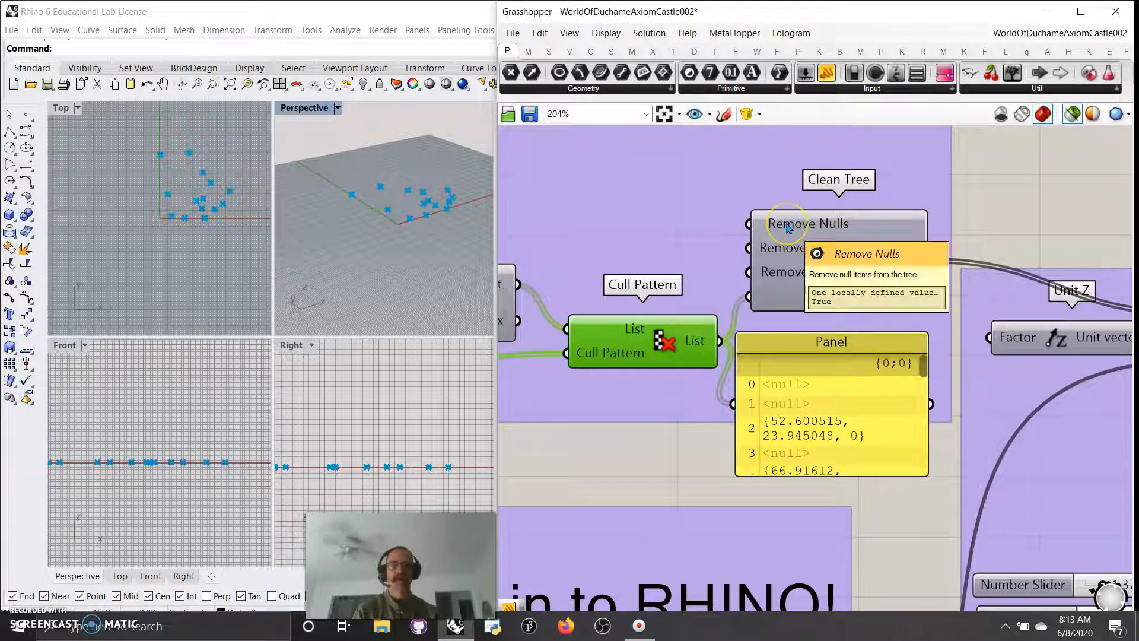
# Inspect the Clean Tree output and preview the Point Deform, Scale and second Project Point components that follow it
pyautogui.moveTo(965, 350); pyautogui.dragTo(728, 245, button='right')
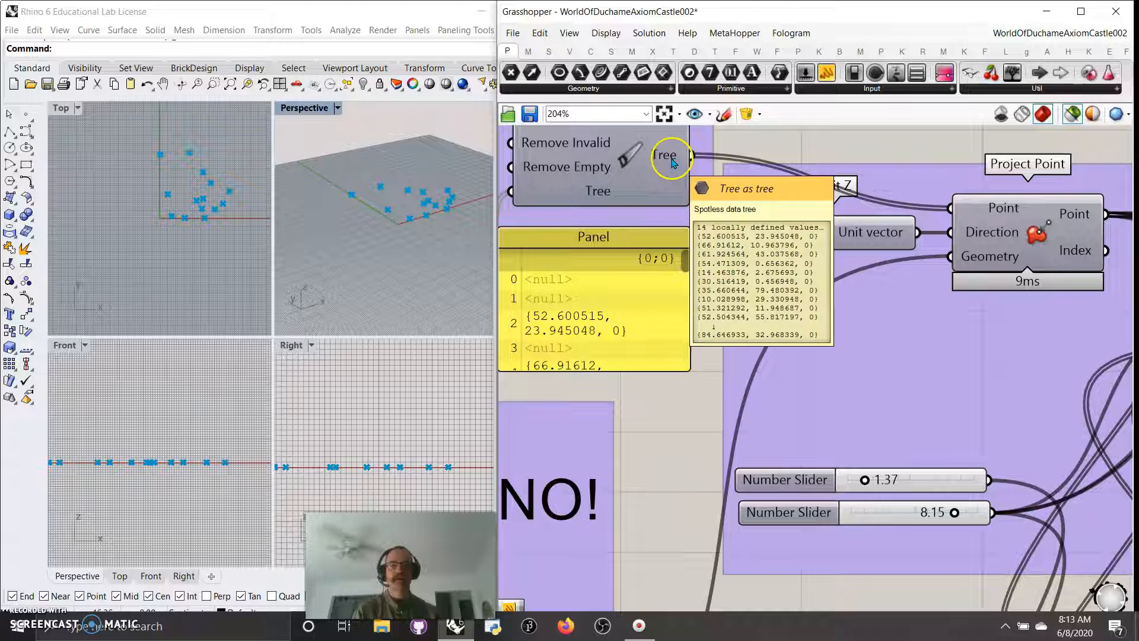
pyautogui.scroll(-5, 833, 248)
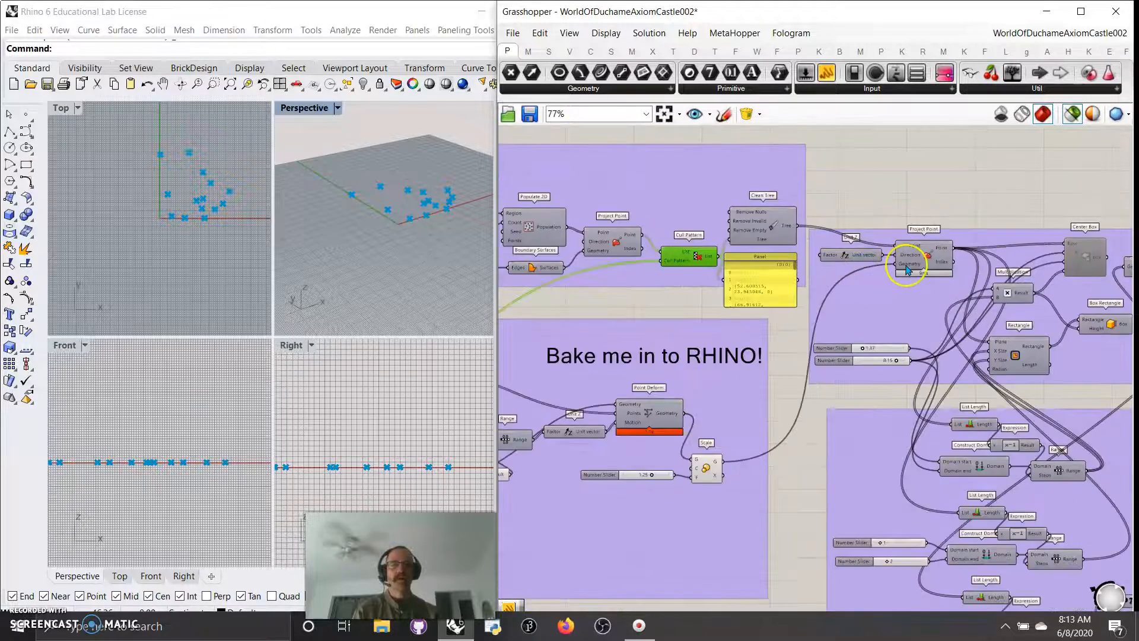
pyautogui.moveTo(708, 475); pyautogui.dragTo(718, 466)
pyautogui.click(676, 415)
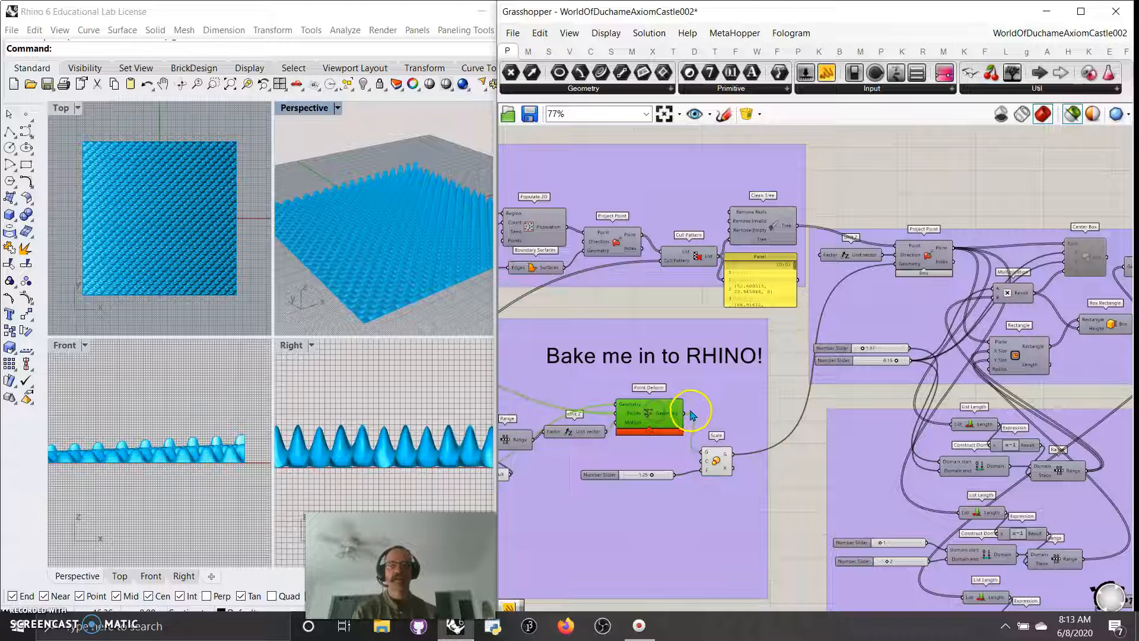
pyautogui.click(714, 461)
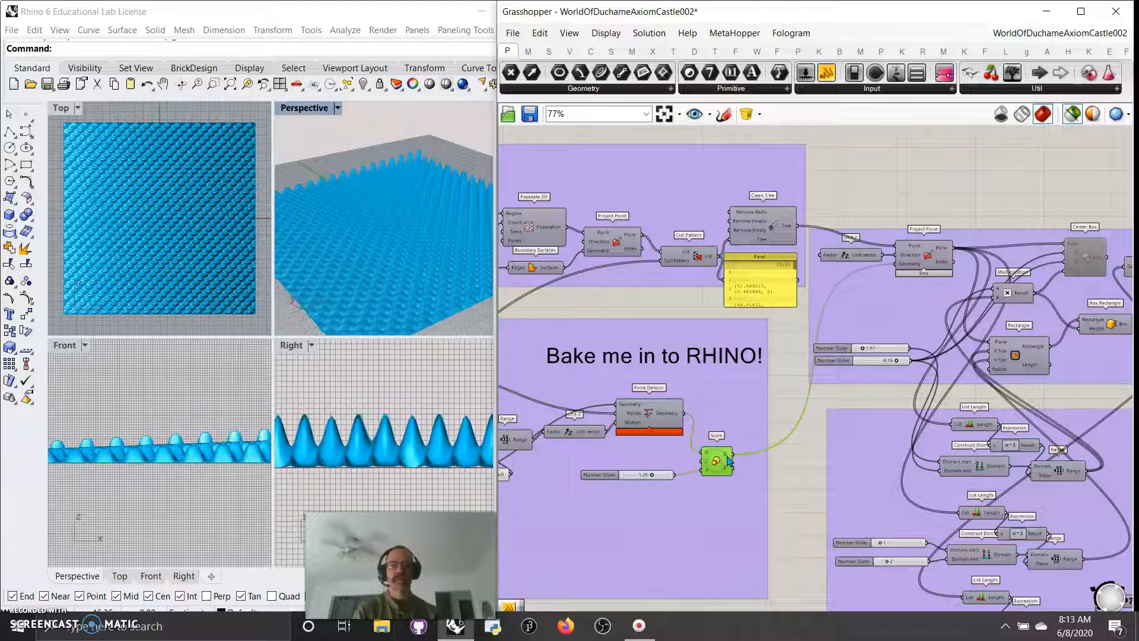
pyautogui.click(921, 259)
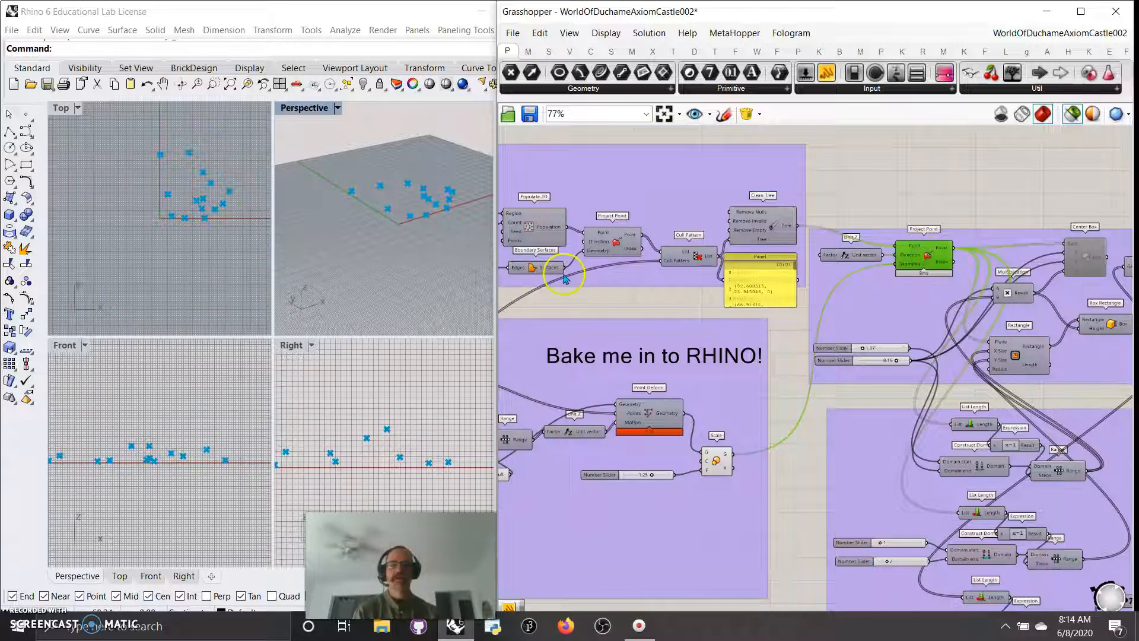
# Compare the Center Box and Box Rectangle components that receive the projected points
pyautogui.moveTo(890, 330); pyautogui.dragTo(669, 330, button='right')
pyautogui.moveTo(739, 243); pyautogui.dragTo(754, 178, button='right')
pyautogui.scroll(2, 803, 178)
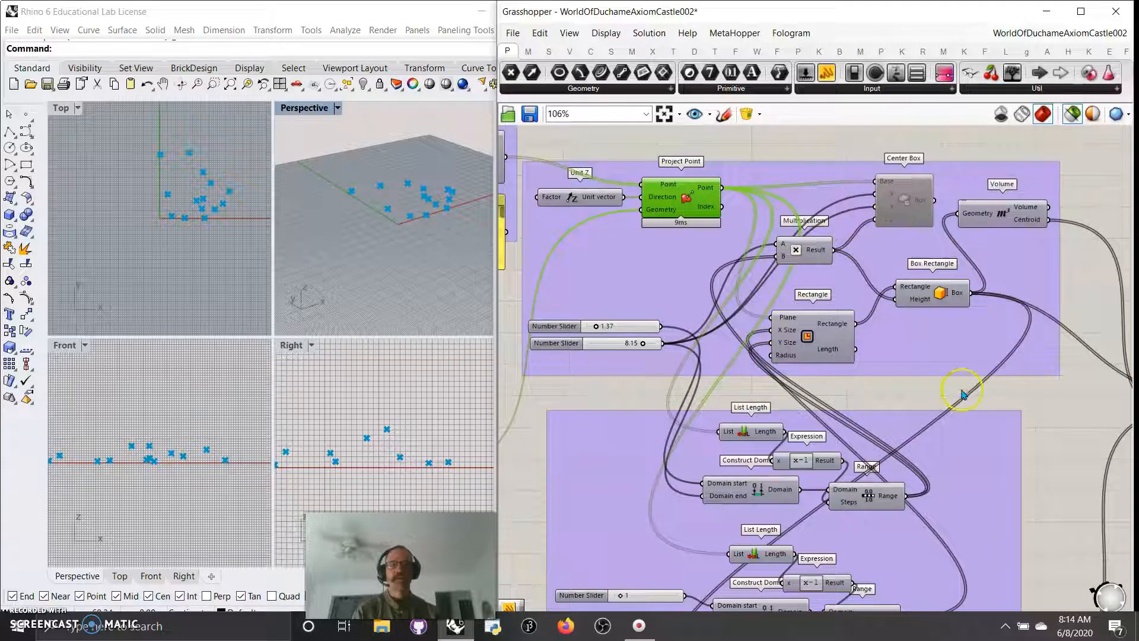
pyautogui.click(902, 205)
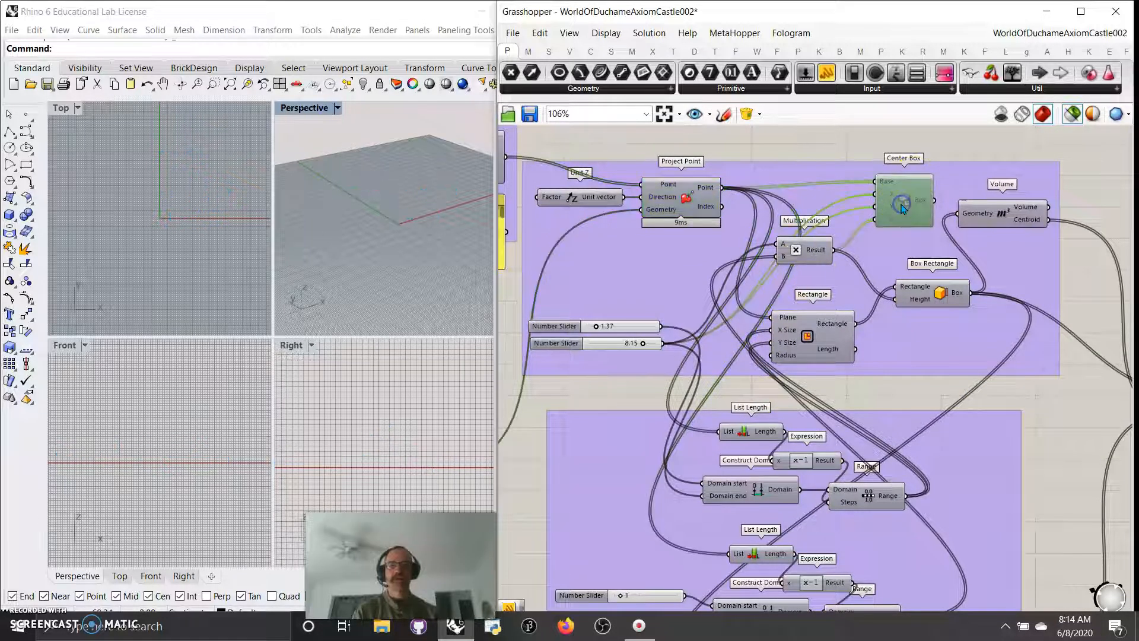
pyautogui.click(942, 297)
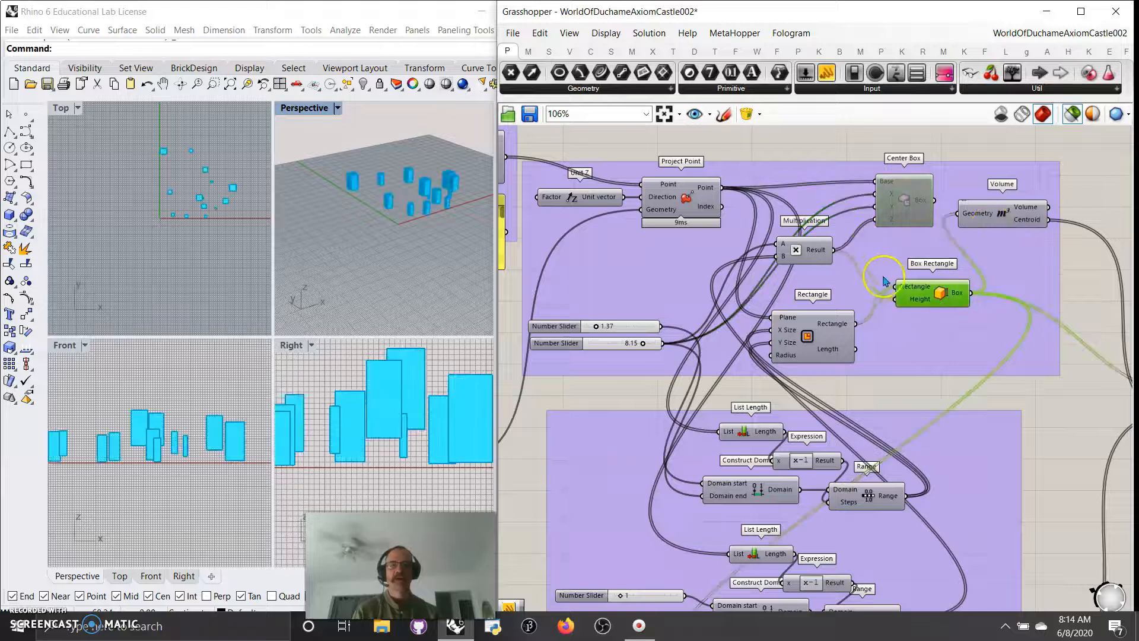
# Turn on the preview of the Center Box component and enable it
pyautogui.click(902, 208)
pyautogui.rightClick(904, 205)
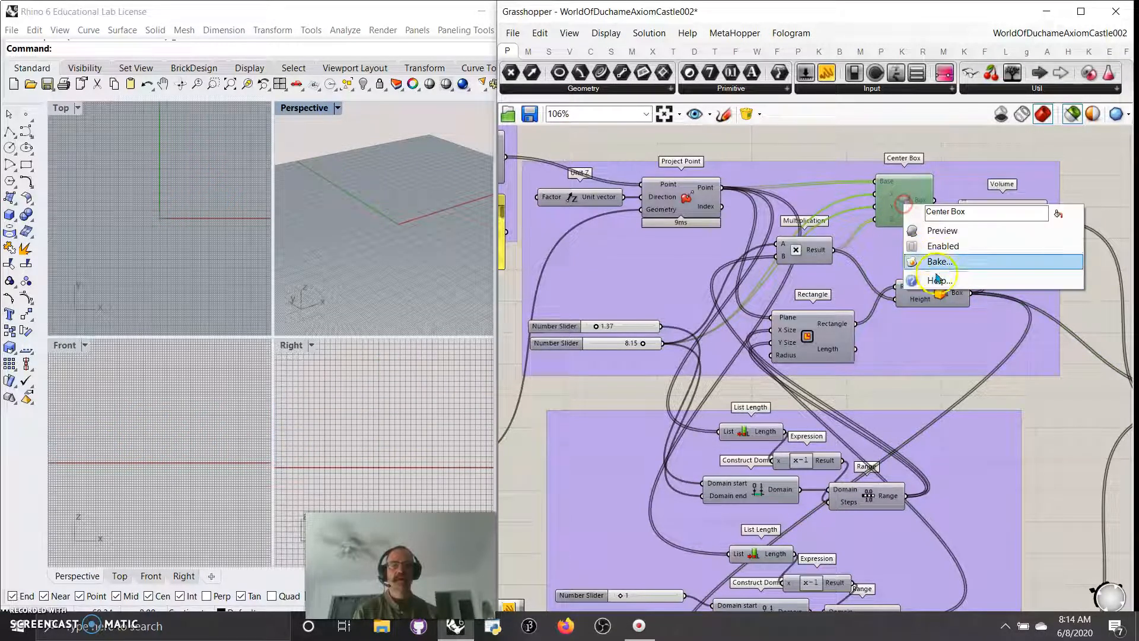
pyautogui.click(939, 233)
pyautogui.rightClick(909, 211)
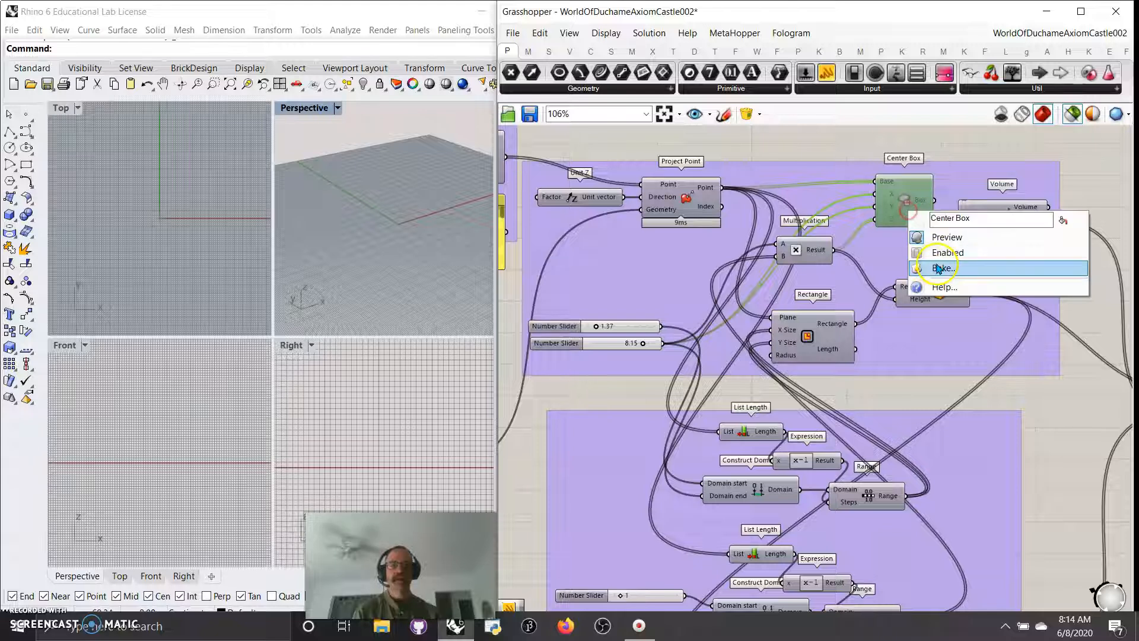
pyautogui.click(947, 252)
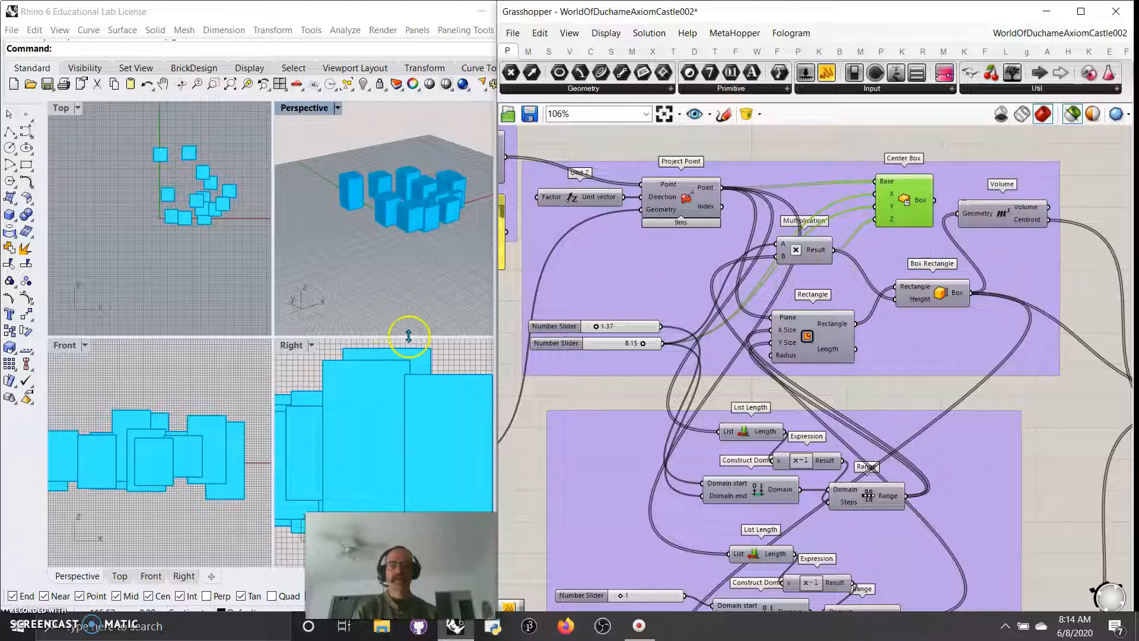
# Disable the Center Box component and preview the Box Rectangle boxes instead
pyautogui.rightClick(900, 208)
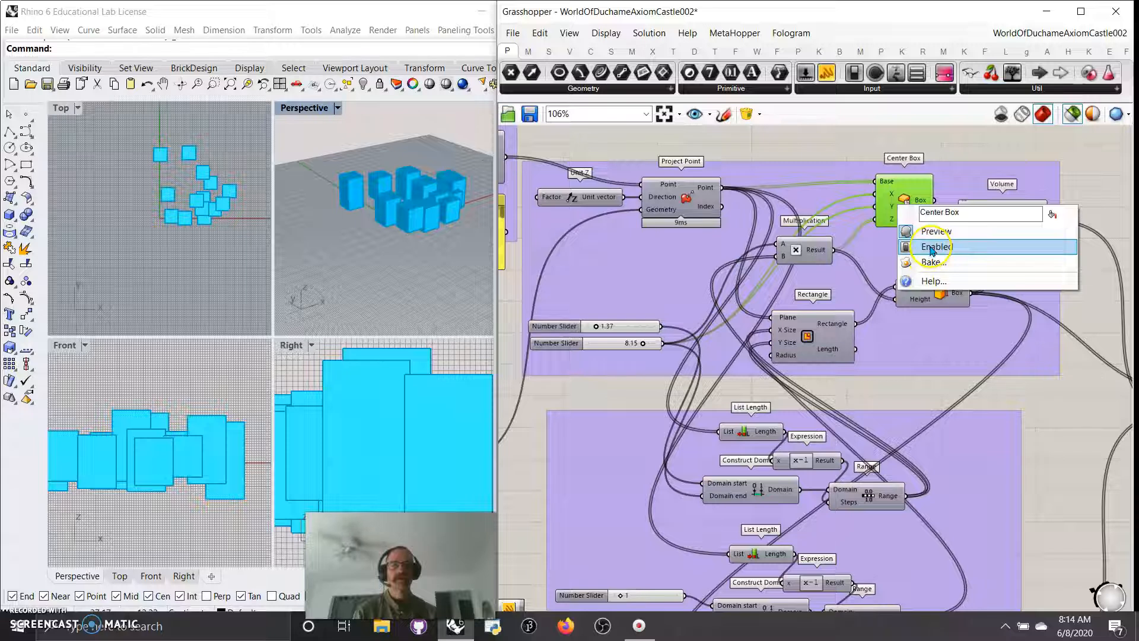
pyautogui.click(933, 247)
pyautogui.click(942, 300)
pyautogui.hotkey('ctrl', 'e')
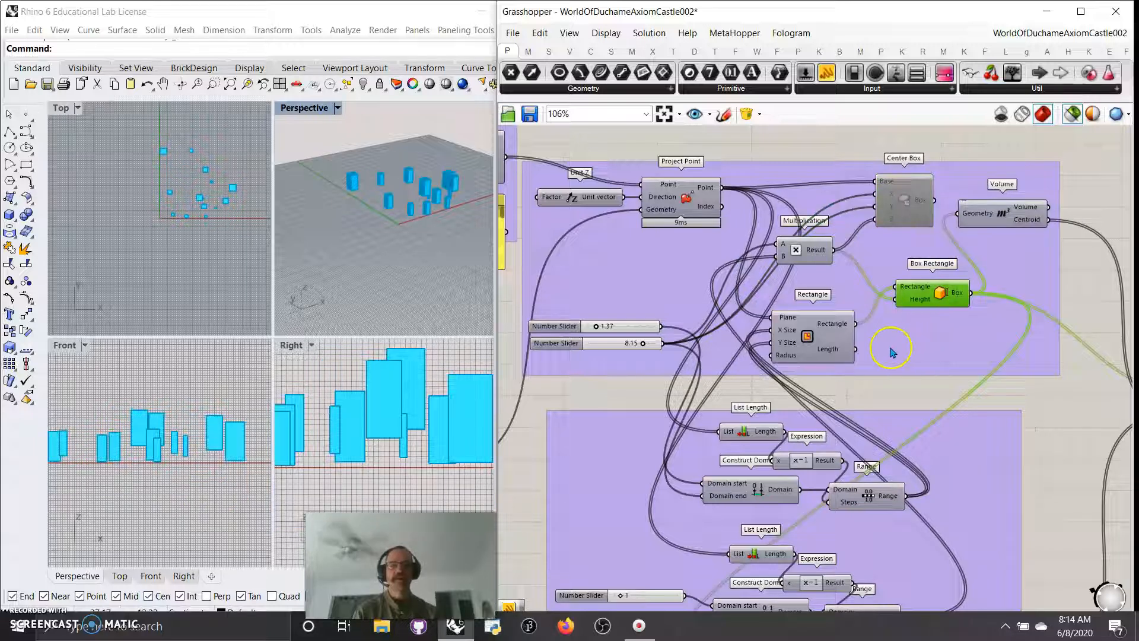
# Preview the Rectangle that feeds Box Rectangle and trace its sizes back through Range and Expression to the number sliders
pyautogui.moveTo(810, 343); pyautogui.dragTo(826, 337)
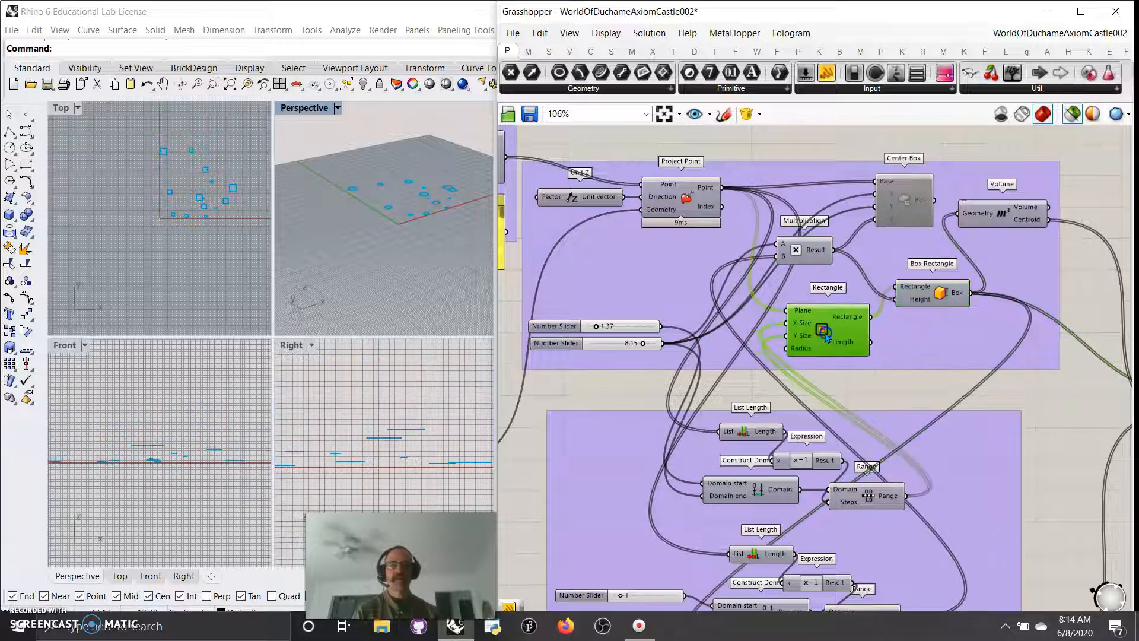
pyautogui.moveTo(837, 392); pyautogui.dragTo(871, 321, button='right')
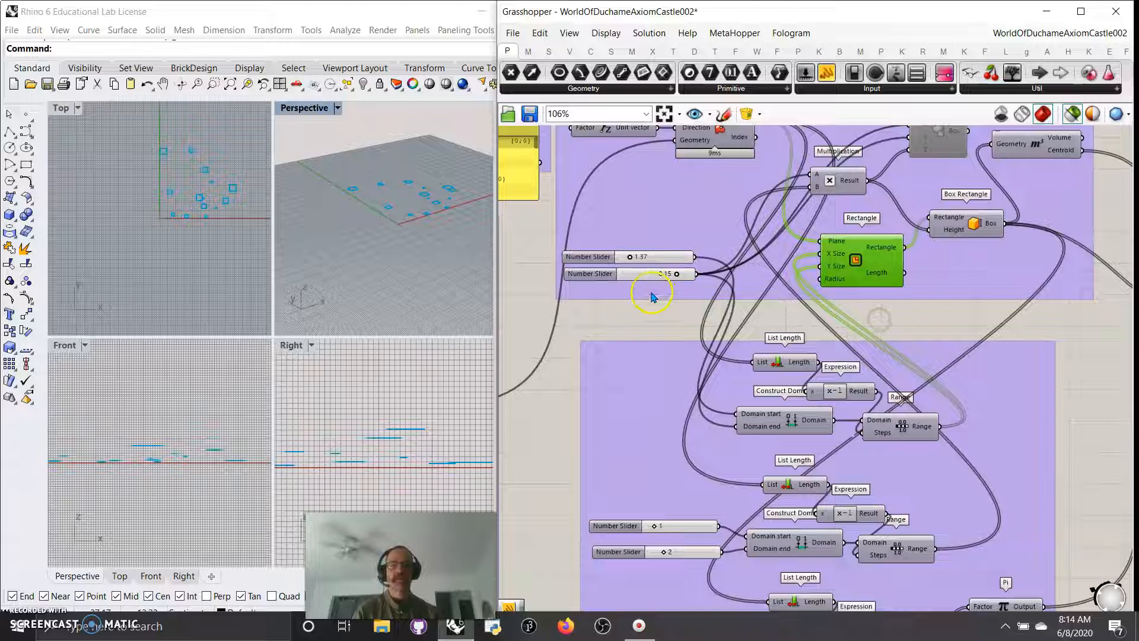
pyautogui.moveTo(654, 281); pyautogui.dragTo(647, 285)
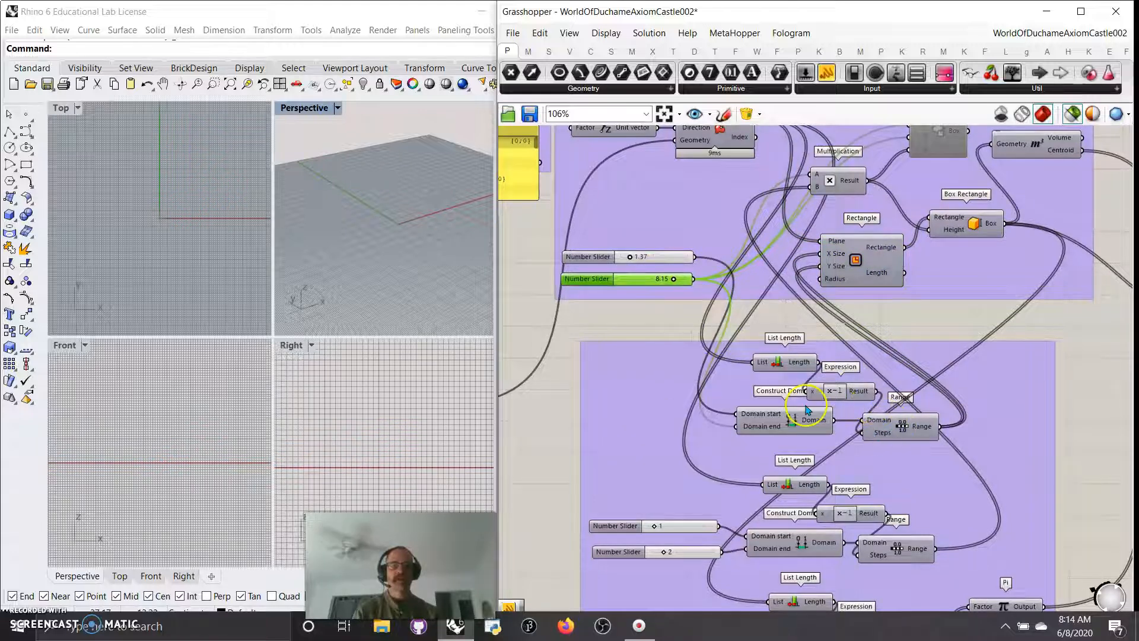
pyautogui.scroll(-2, 794, 414)
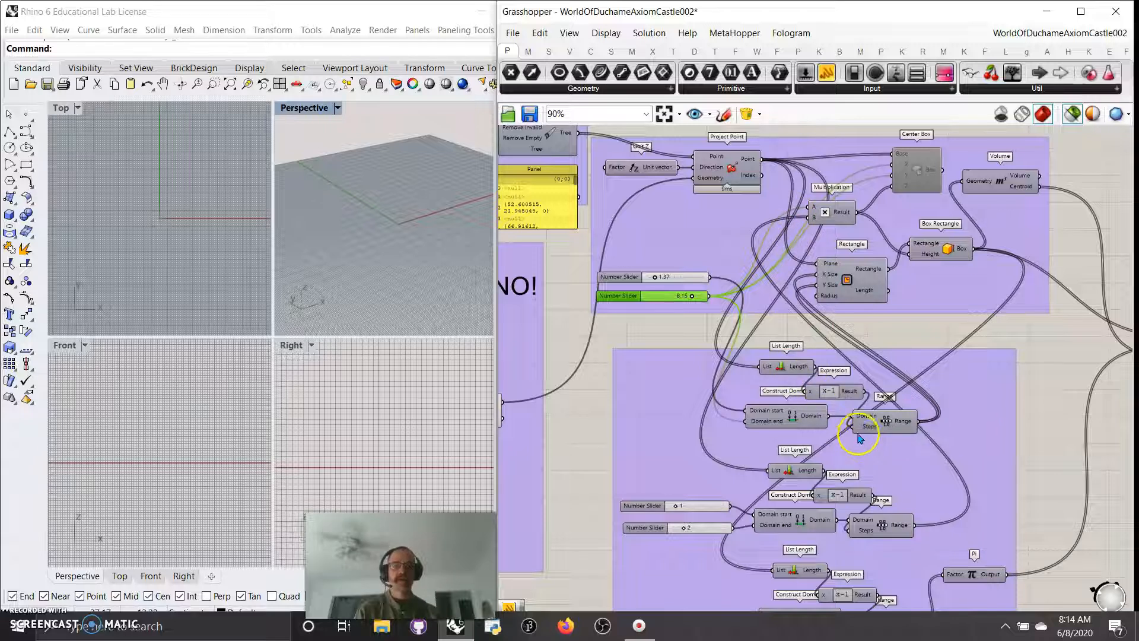
pyautogui.click(845, 393)
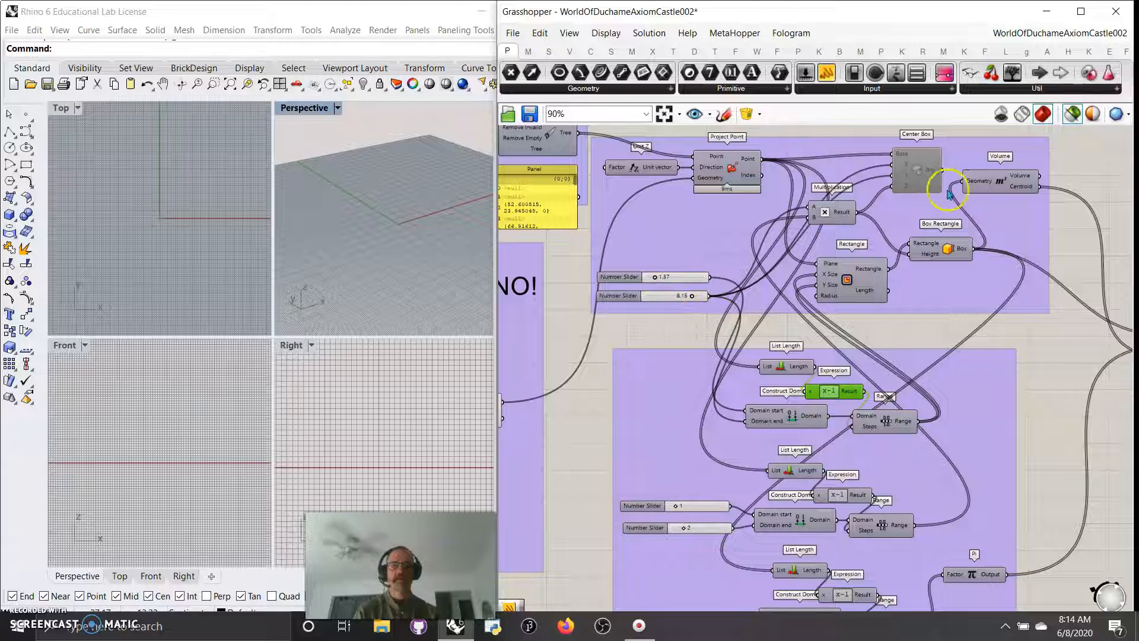
# With Box Rectangle previewed, raise the lower of the two box size sliders to 10.00 and check the boxes in the Right viewport
pyautogui.click(946, 252)
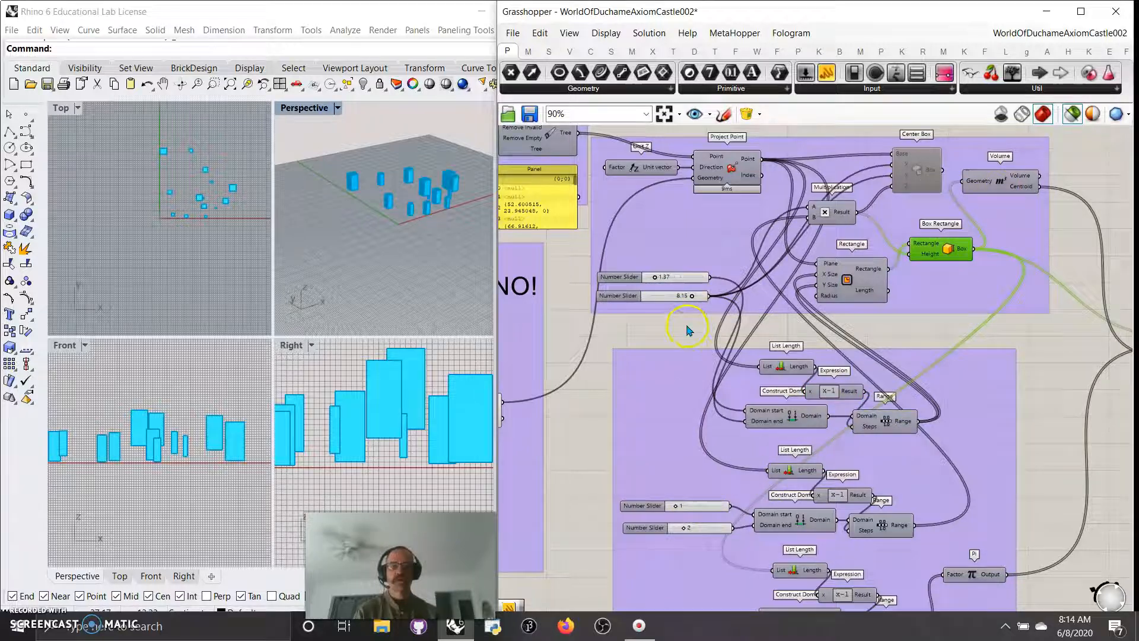
pyautogui.moveTo(691, 300)
pyautogui.mouseDown()
pyautogui.moveTo(676, 300)
pyautogui.moveTo(707, 306)
pyautogui.mouseUp()
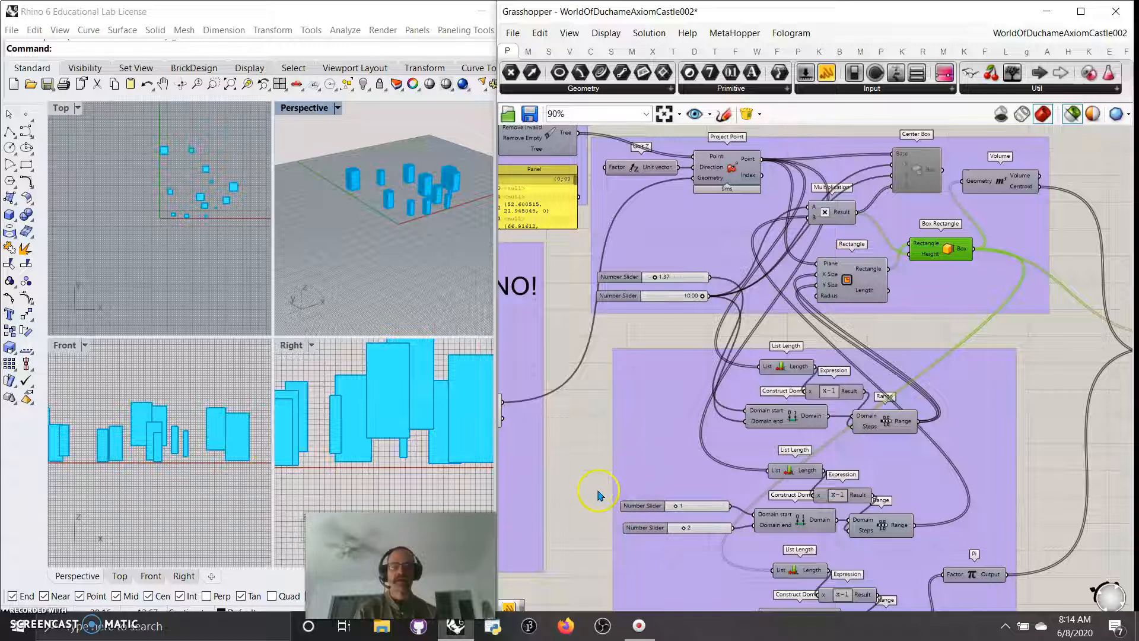
pyautogui.moveTo(595, 489); pyautogui.dragTo(621, 452, button='right')
pyautogui.scroll(-2, 398, 430)
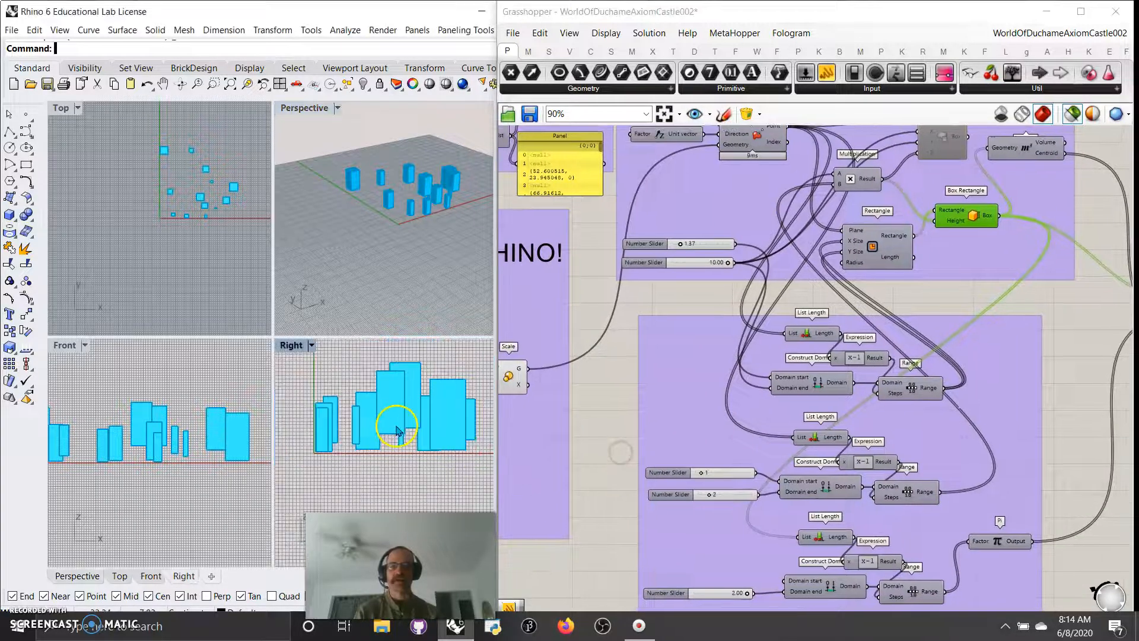
# In the optional gene pool for the dispatch pattern, set genes 1, 4, 5 and 8 to 1 and all others to 0
pyautogui.moveTo(546, 488); pyautogui.dragTo(904, 391, button='right')
pyautogui.moveTo(602, 482); pyautogui.dragTo(890, 450, button='right')
pyautogui.moveTo(529, 484); pyautogui.dragTo(920, 443, button='right')
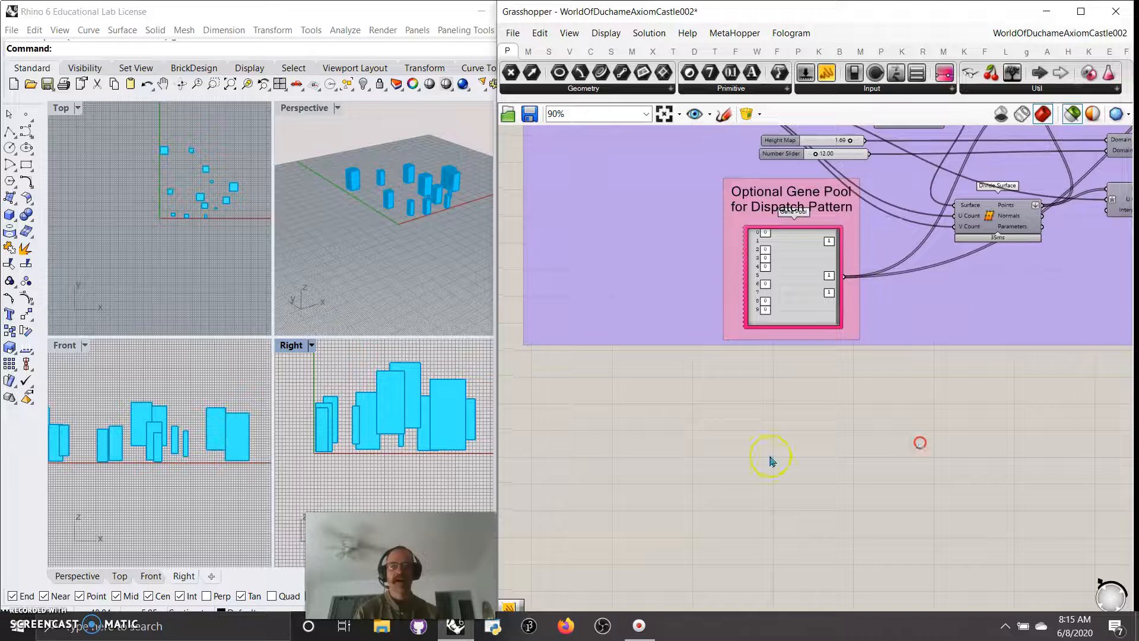
pyautogui.moveTo(764, 300); pyautogui.dragTo(764, 279)
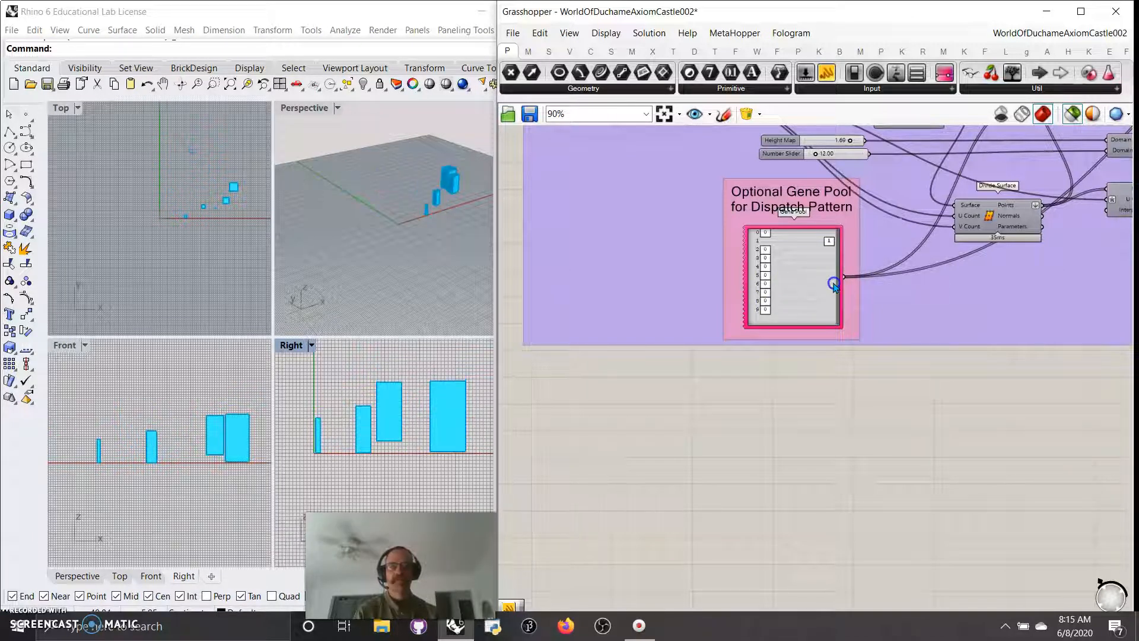
pyautogui.click(834, 279)
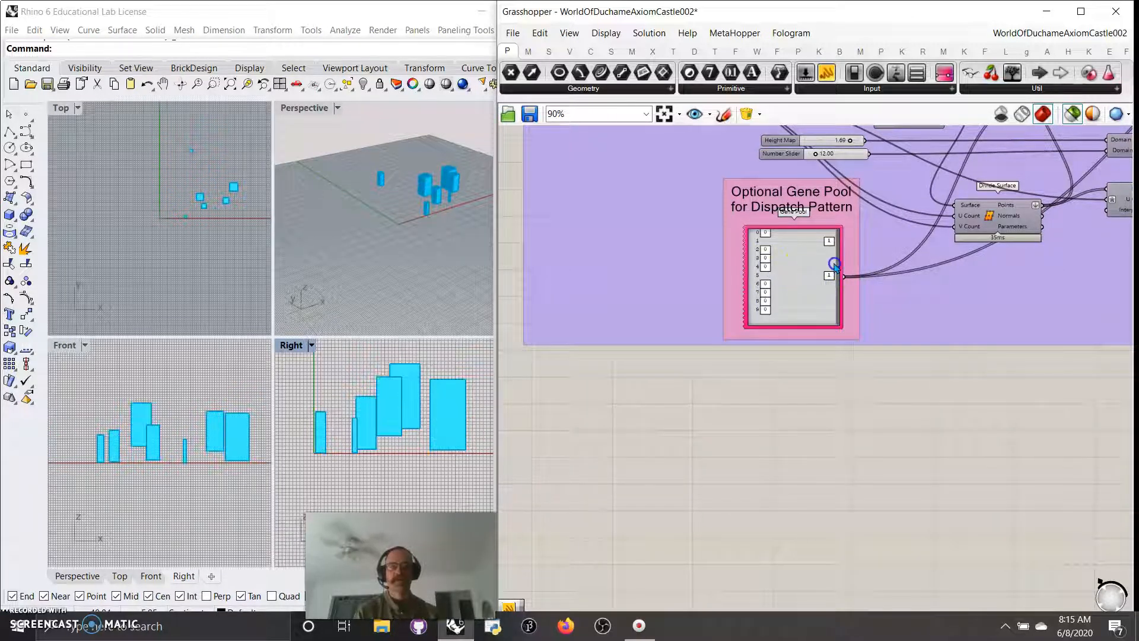
pyautogui.click(834, 265)
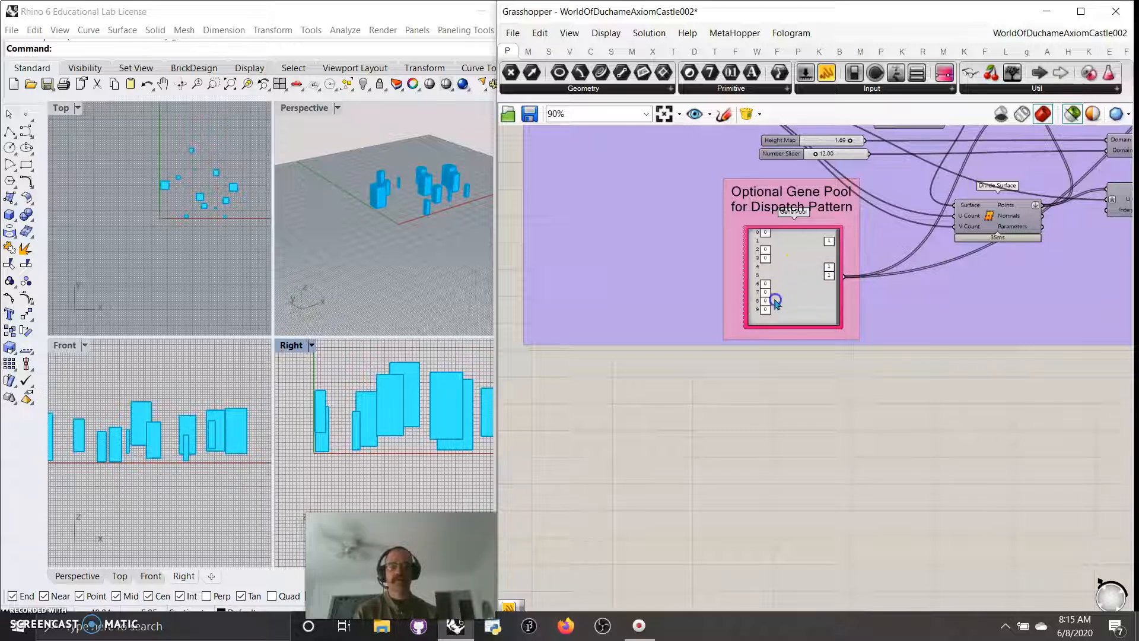
pyautogui.click(829, 301)
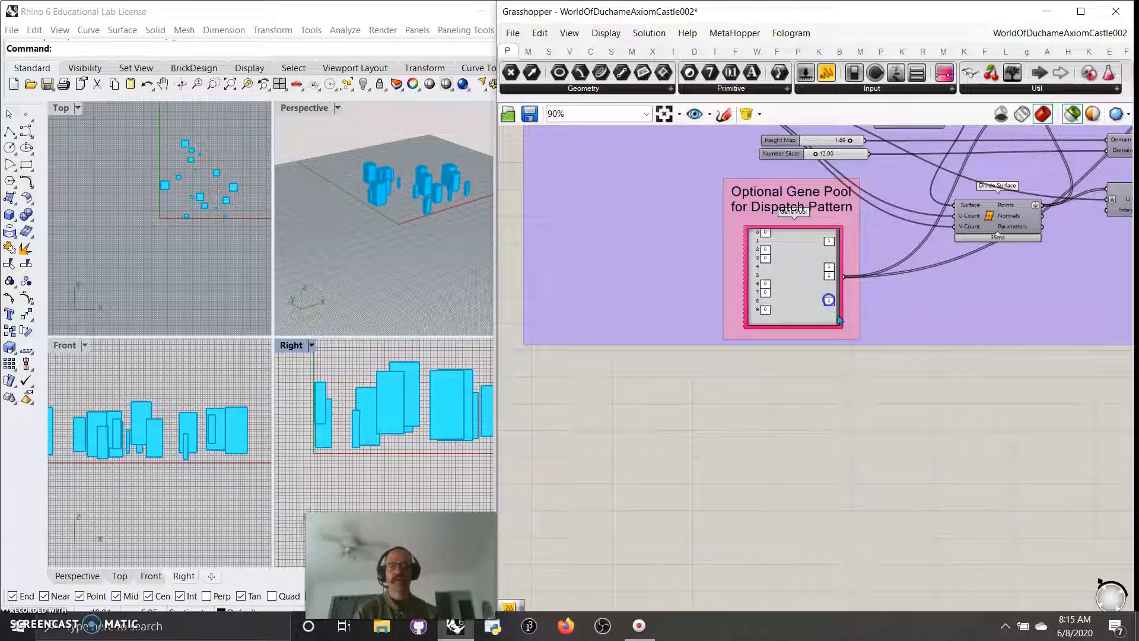
# Preview the Rotate 3D boxes and set the number slider driving the rotation angle through Pi to 1.14
pyautogui.scroll(-5, 950, 403)
pyautogui.moveTo(960, 394); pyautogui.dragTo(613, 361, button='right')
pyautogui.scroll(5, 789, 368)
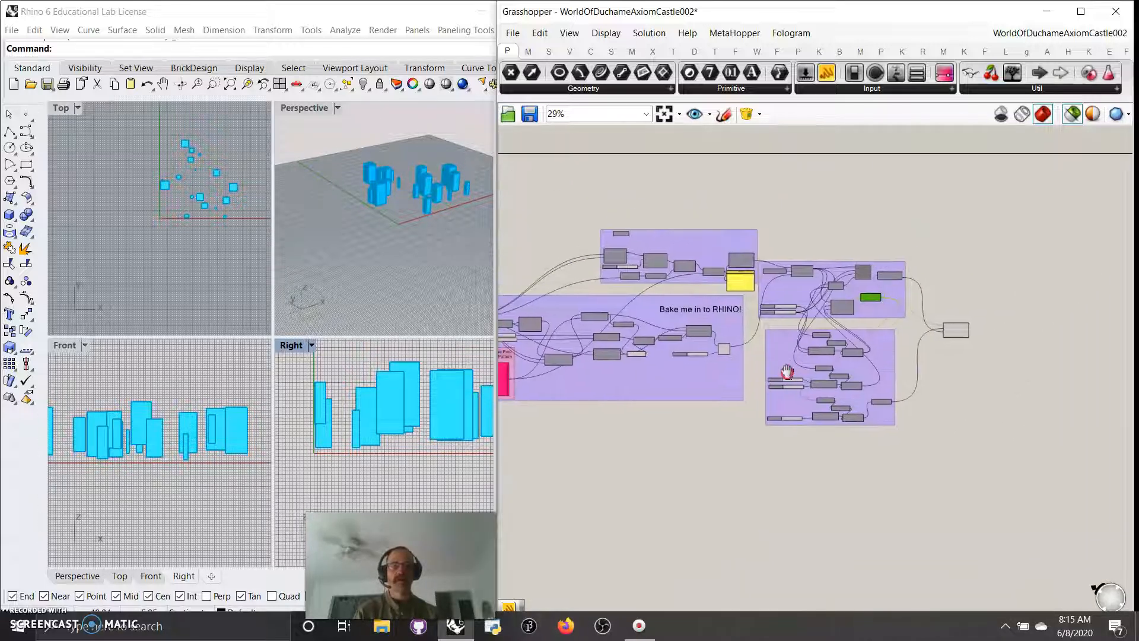
pyautogui.moveTo(943, 467); pyautogui.dragTo(890, 412, button='right')
pyautogui.moveTo(1104, 222); pyautogui.dragTo(1041, 245, button='right')
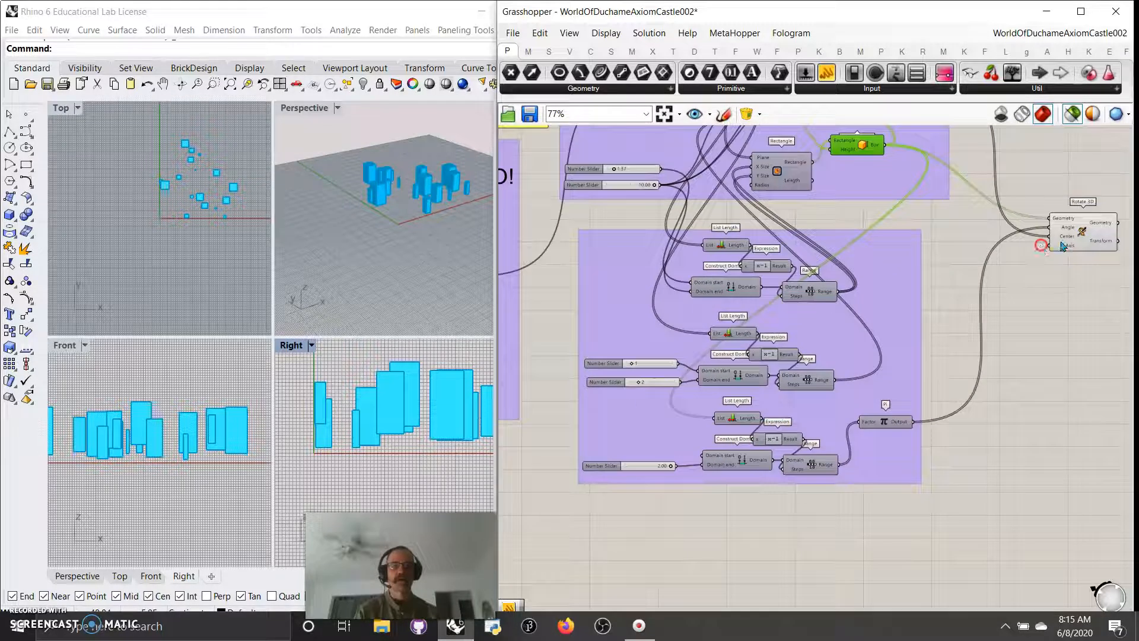
pyautogui.click(1062, 246)
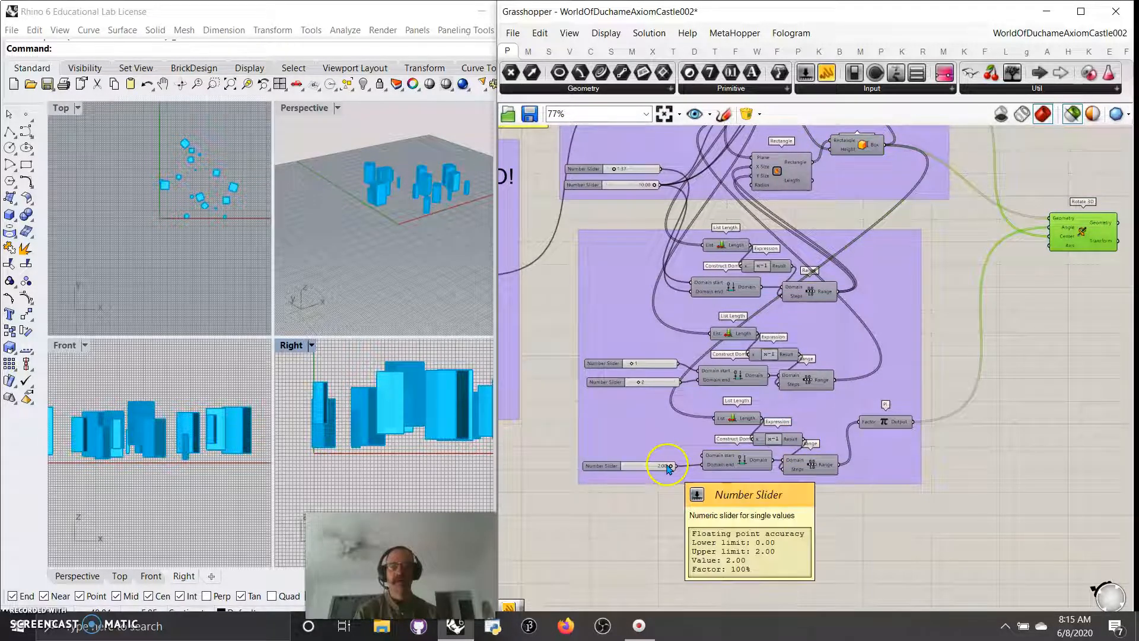
pyautogui.moveTo(669, 467)
pyautogui.mouseDown()
pyautogui.moveTo(637, 468)
pyautogui.moveTo(653, 469)
pyautogui.mouseUp()
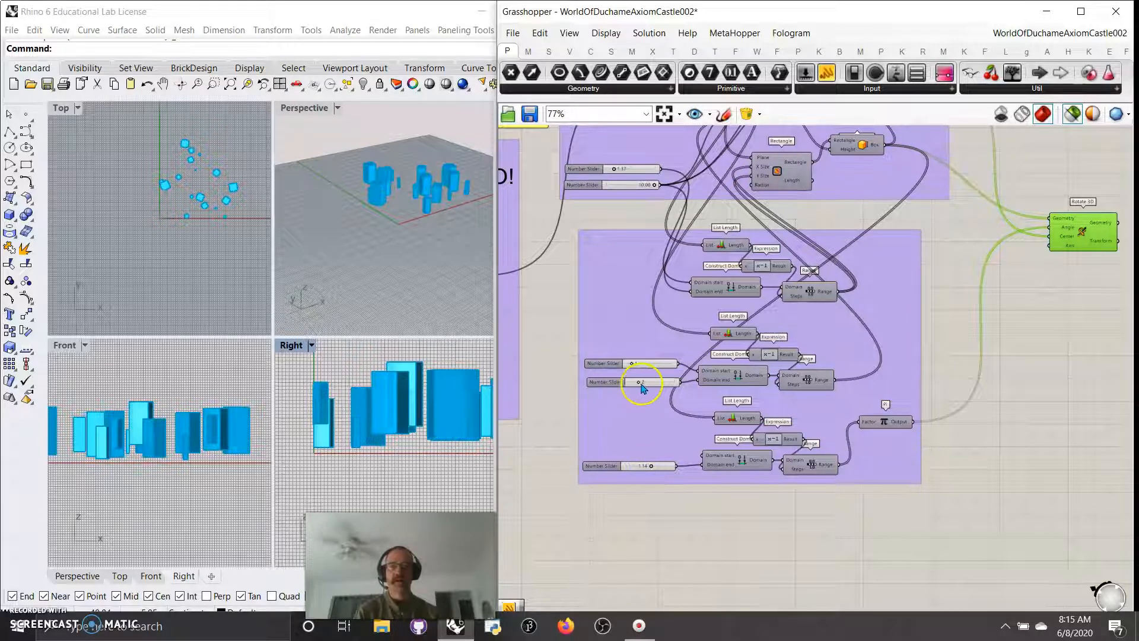
# Try a larger end value for the second Range's domain, lower the larger box size slider to 8.51, and return the domain end to 2
pyautogui.moveTo(639, 385); pyautogui.dragTo(654, 389)
pyautogui.moveTo(609, 237); pyautogui.dragTo(630, 303, button='right')
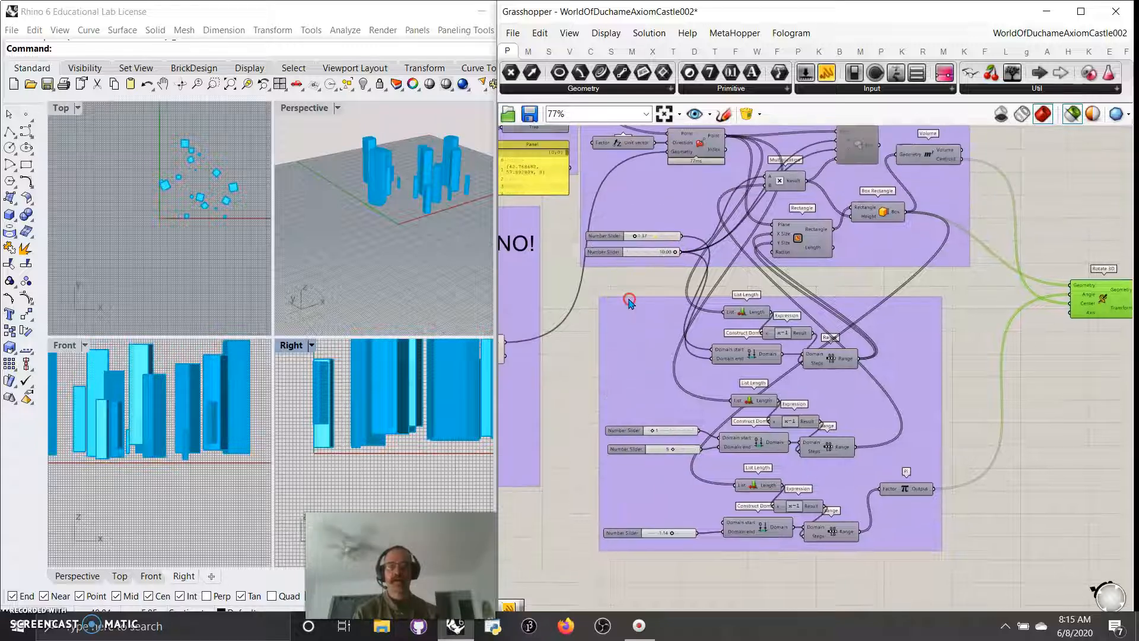
pyautogui.moveTo(677, 255)
pyautogui.mouseDown()
pyautogui.moveTo(657, 254)
pyautogui.moveTo(668, 258)
pyautogui.mouseUp()
pyautogui.moveTo(672, 449); pyautogui.dragTo(646, 446)
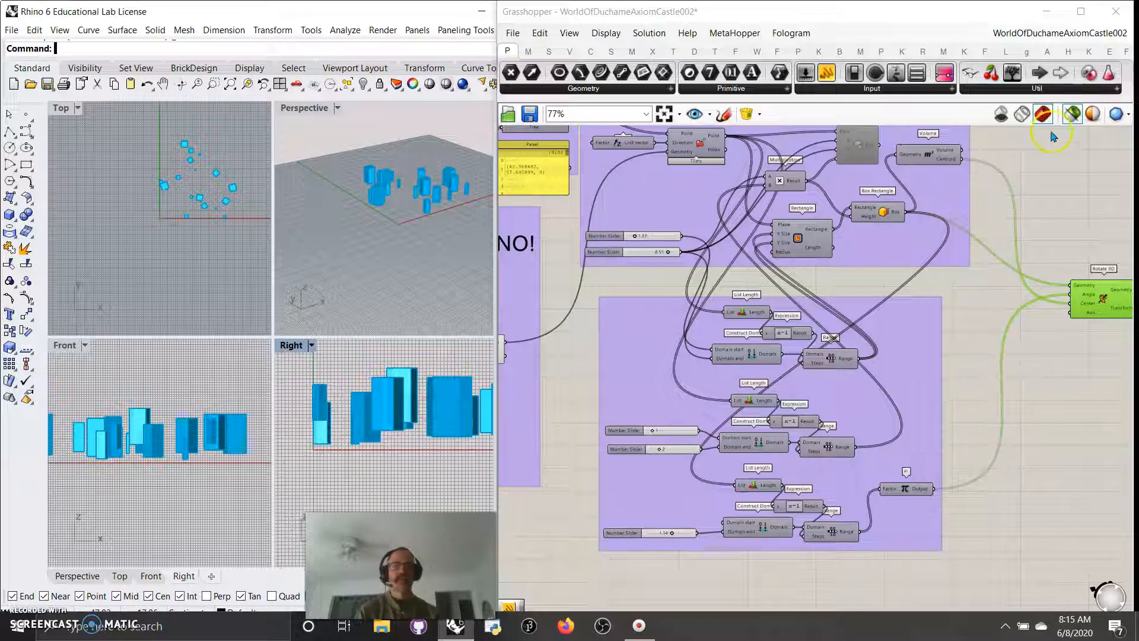
# Turn off the selected-only preview to show the terrain together with the rotated boxes
pyautogui.click(1072, 114)
pyautogui.moveTo(1106, 299); pyautogui.dragTo(1105, 299, button='right')
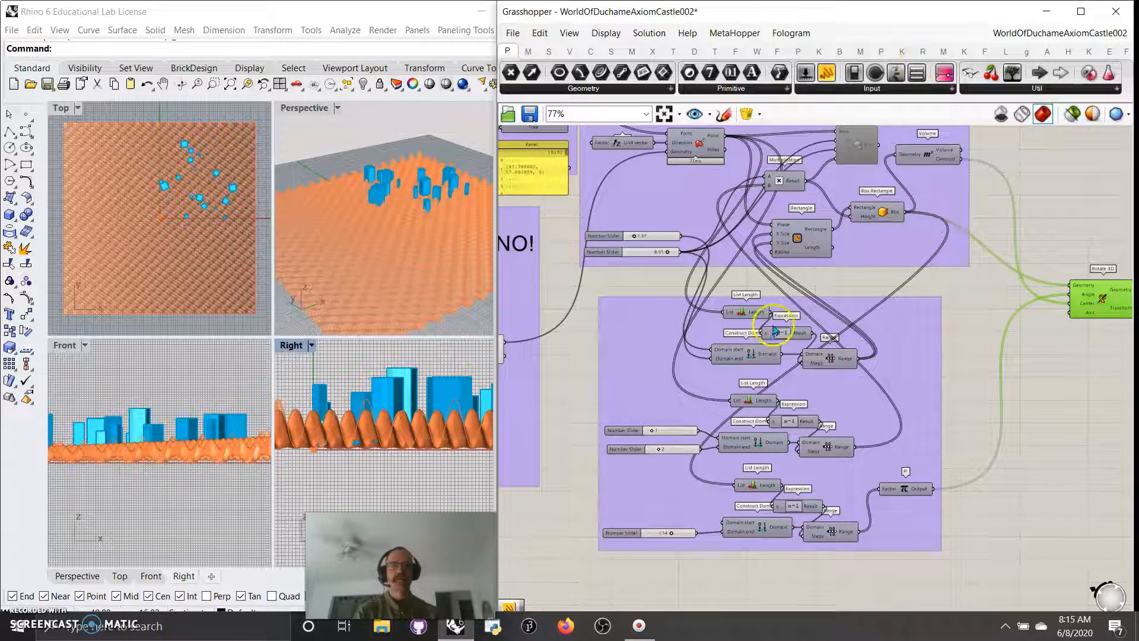
pyautogui.scroll(-6, 899, 351)
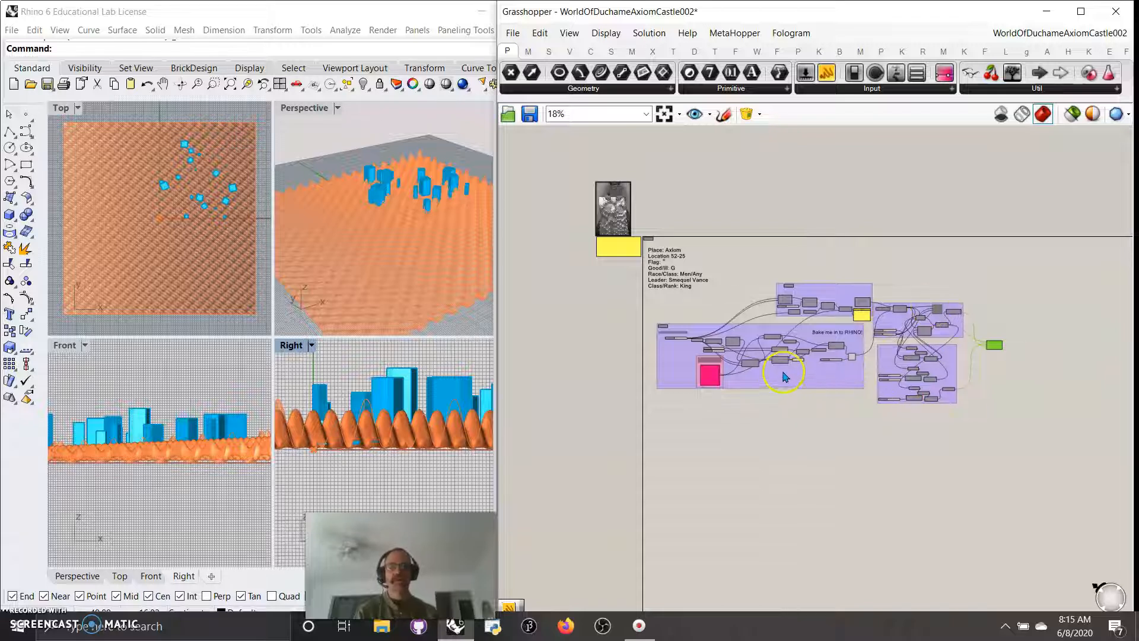
# Move the Unit Z component feeding Point Deform slightly down and add a Jitter component below it
pyautogui.scroll(8, 818, 366)
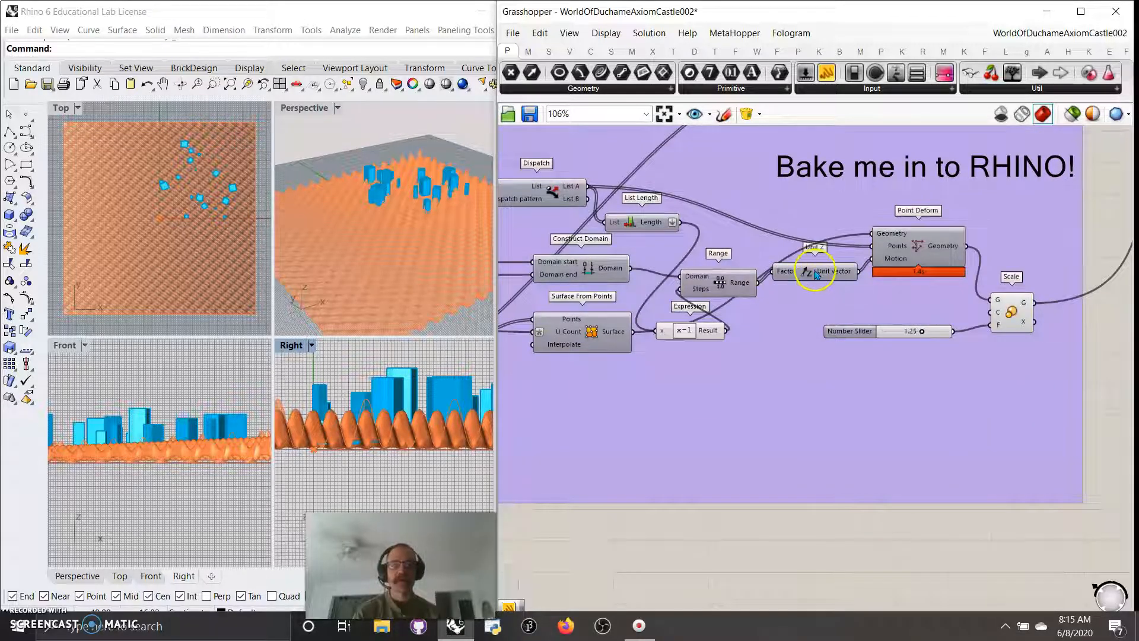
pyautogui.moveTo(822, 280)
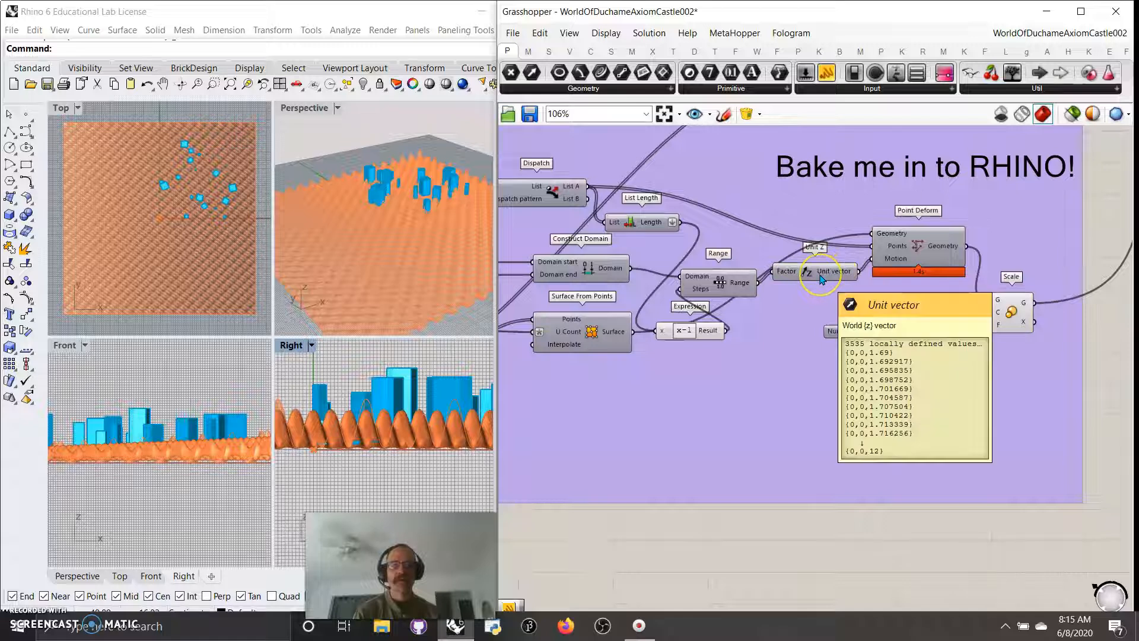
pyautogui.moveTo(822, 280); pyautogui.dragTo(817, 310)
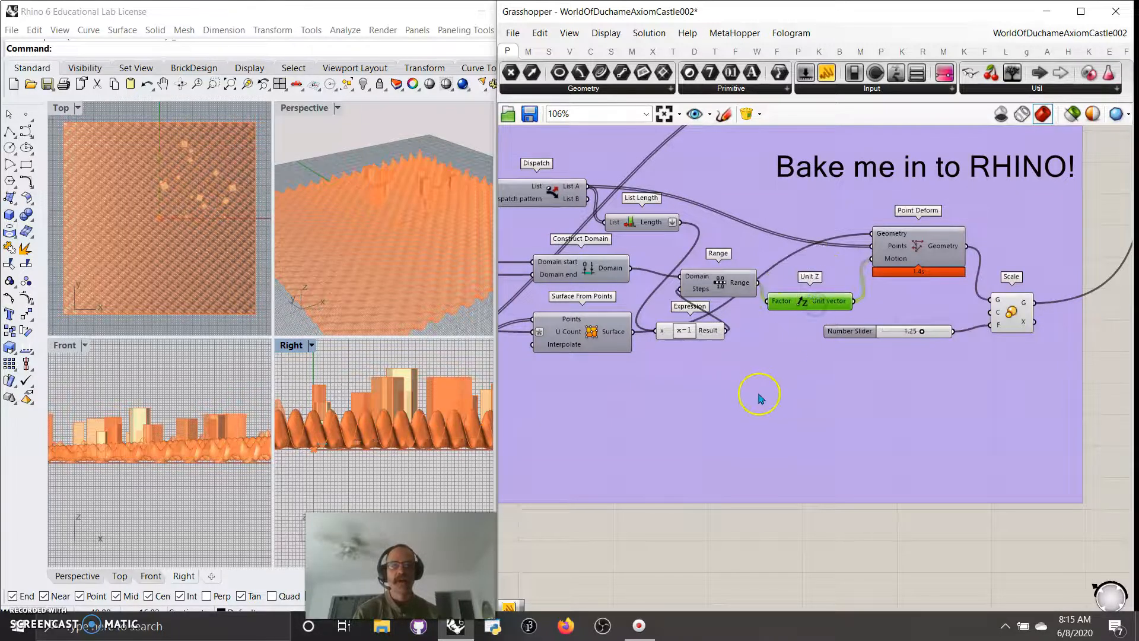
pyautogui.click(760, 396)
pyautogui.doubleClick(768, 427)
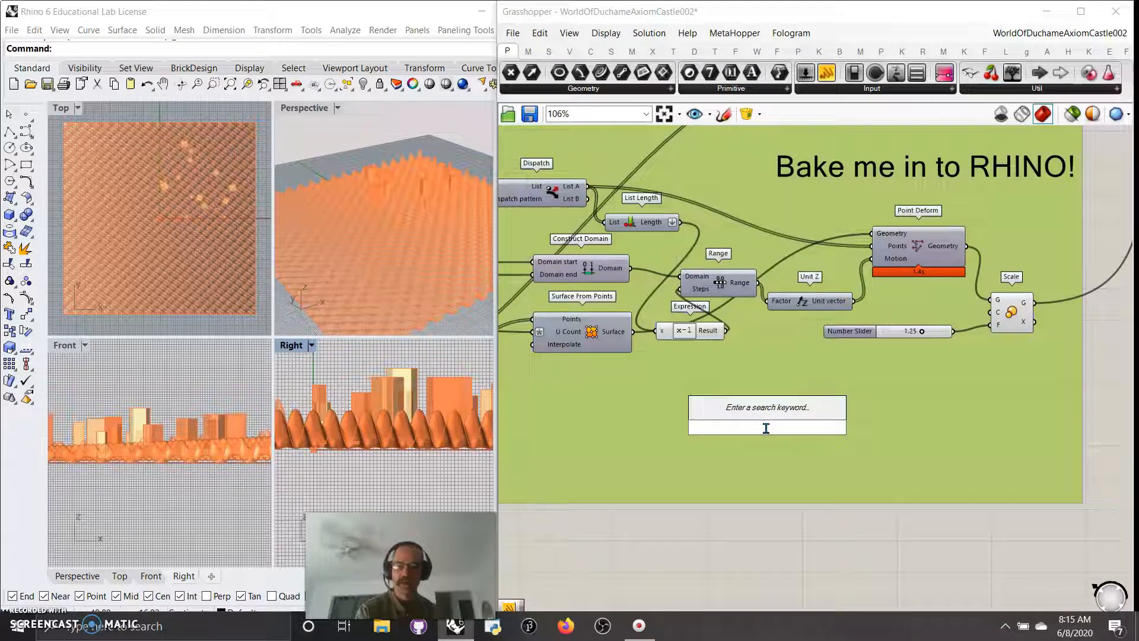
pyautogui.write('jitt')
pyautogui.click(726, 410)
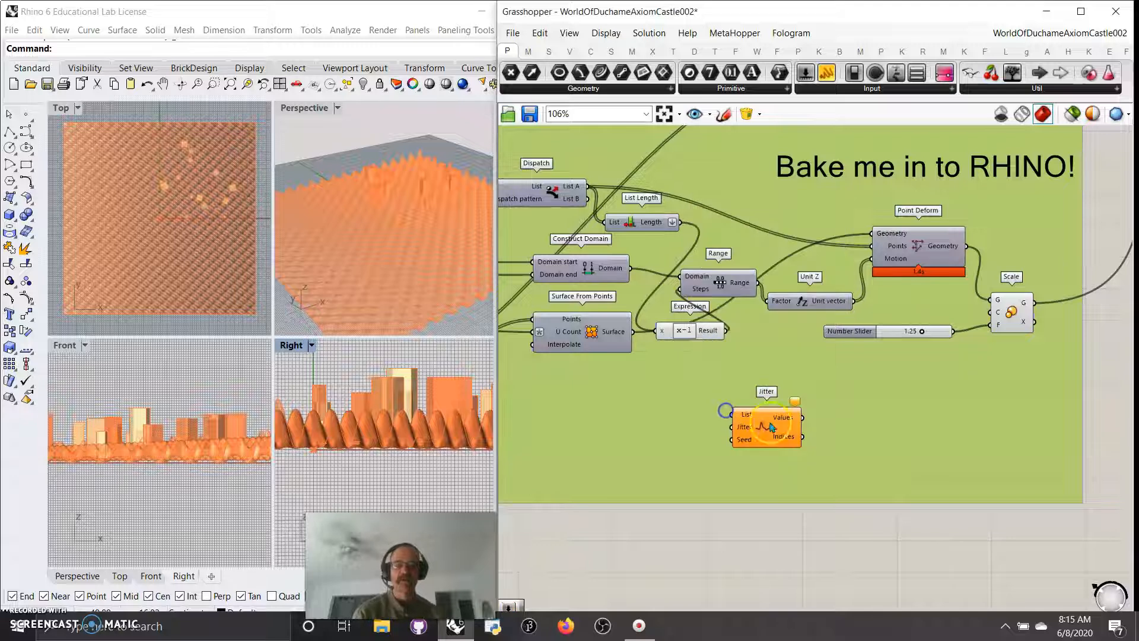
# Wire Unit Z's vector output into Jitter's List and Jitter's Values into Point Deform's Motion, and check the terrain in the Right viewport
pyautogui.moveTo(852, 301); pyautogui.dragTo(731, 413)
pyautogui.moveTo(806, 425); pyautogui.dragTo(872, 262)
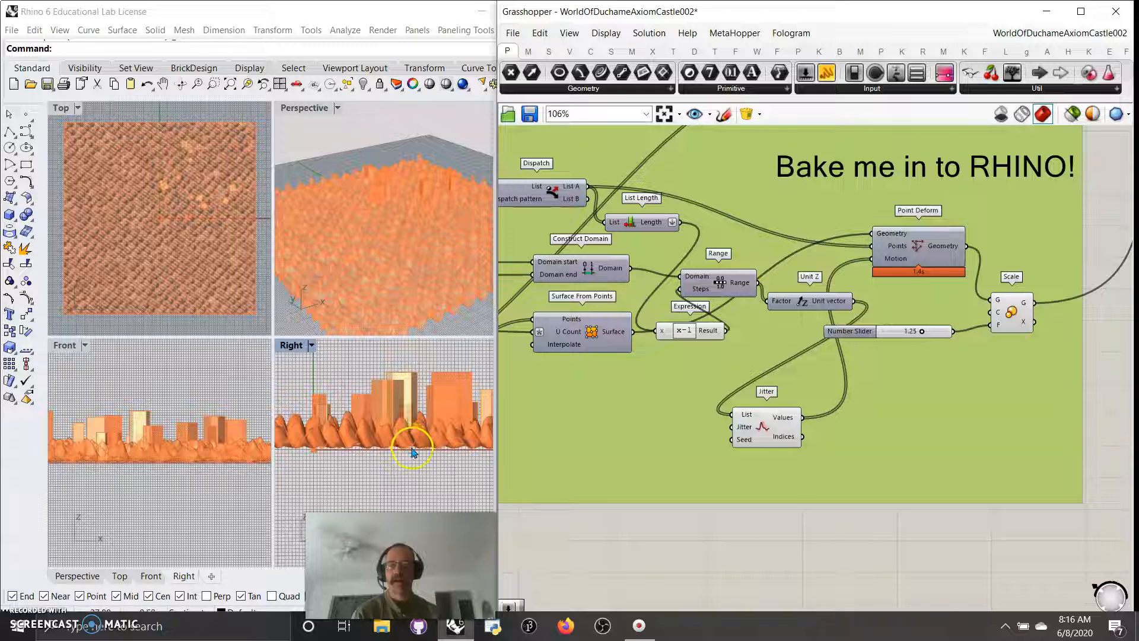
pyautogui.scroll(-2, 397, 409)
pyautogui.moveTo(430, 411); pyautogui.dragTo(390, 430, button='right')
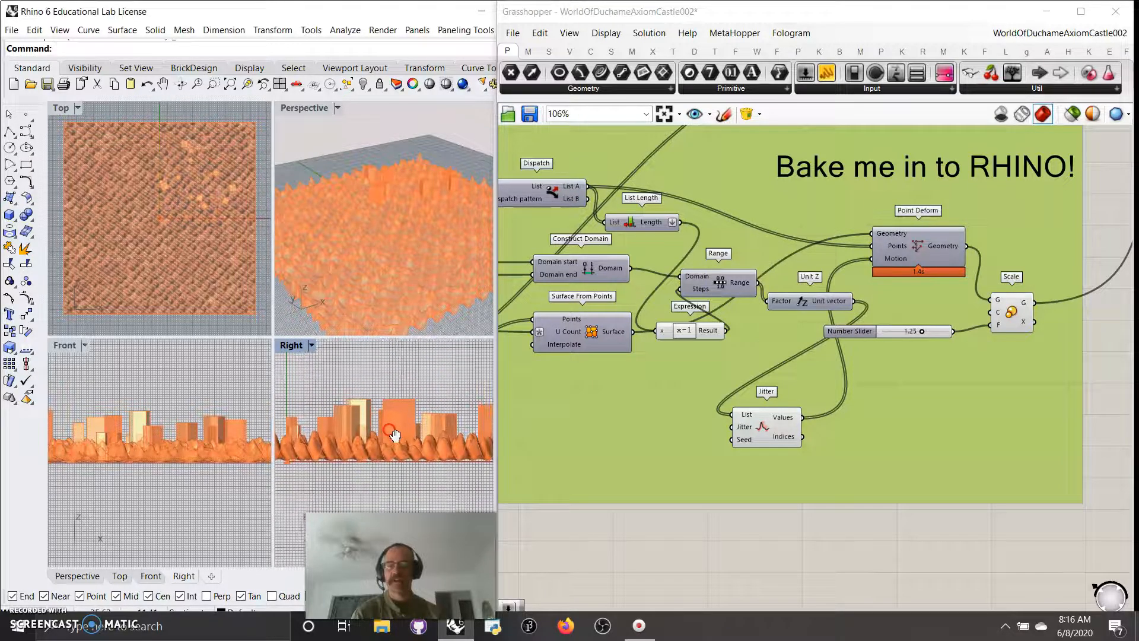
# Review the whole definition from the terrain group to the box groups, and select Rotate 3D to highlight the final boxes
pyautogui.scroll(-5, 891, 368)
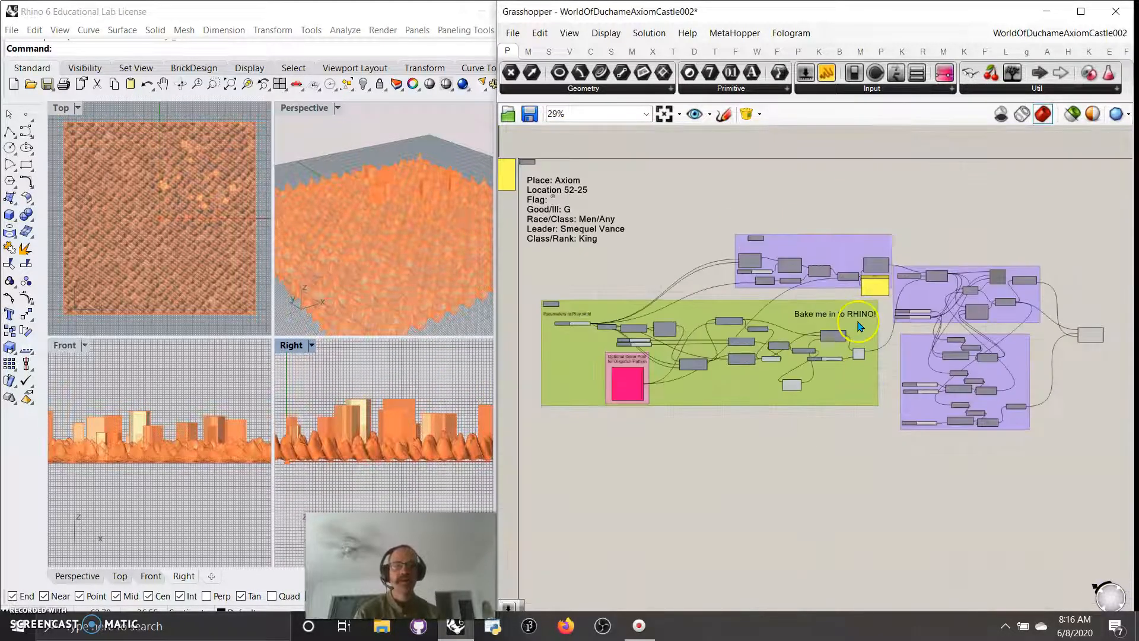
pyautogui.scroll(4, 890, 284)
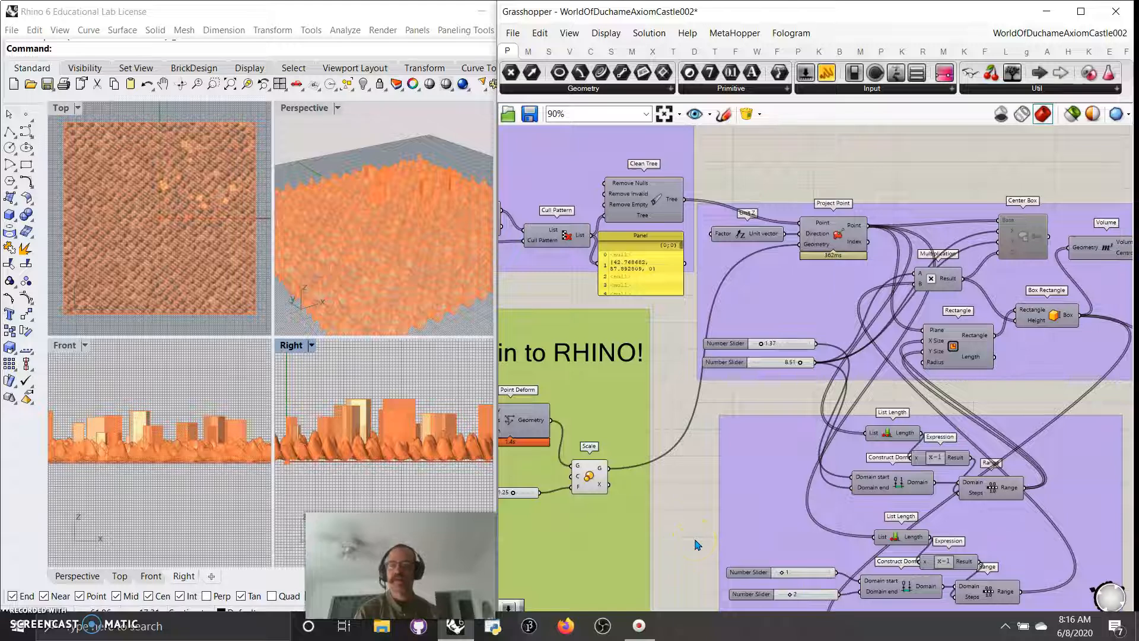
pyautogui.scroll(-5, 688, 522)
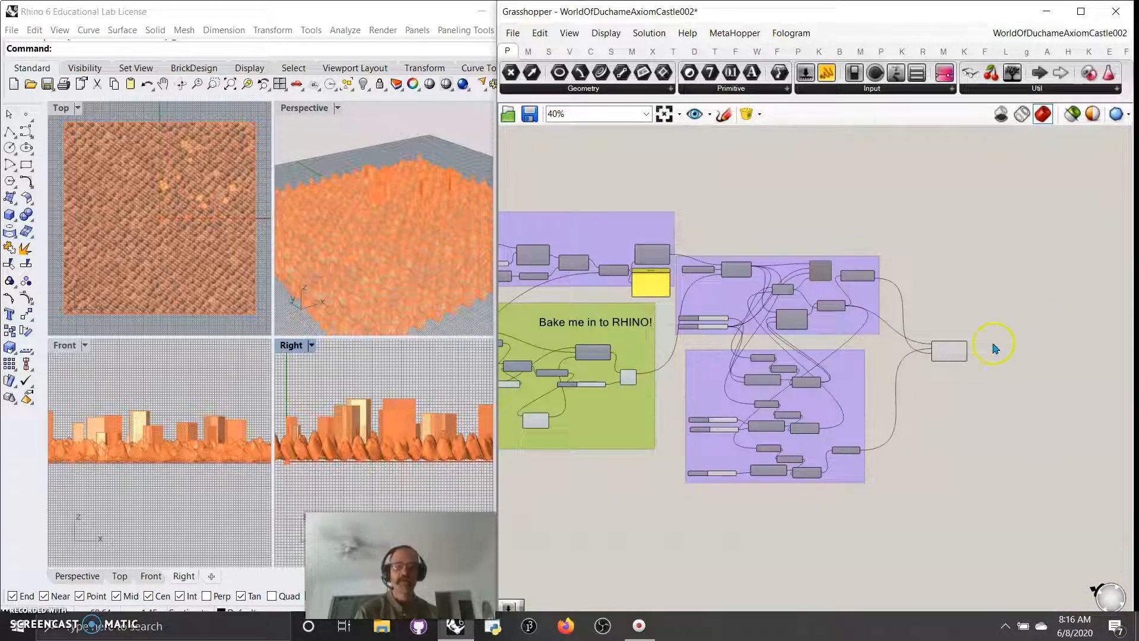
pyautogui.click(955, 349)
pyautogui.moveTo(777, 546); pyautogui.dragTo(897, 537, button='right')
pyautogui.scroll(-3, 853, 518)
pyautogui.moveTo(731, 530); pyautogui.dragTo(780, 518, button='right')
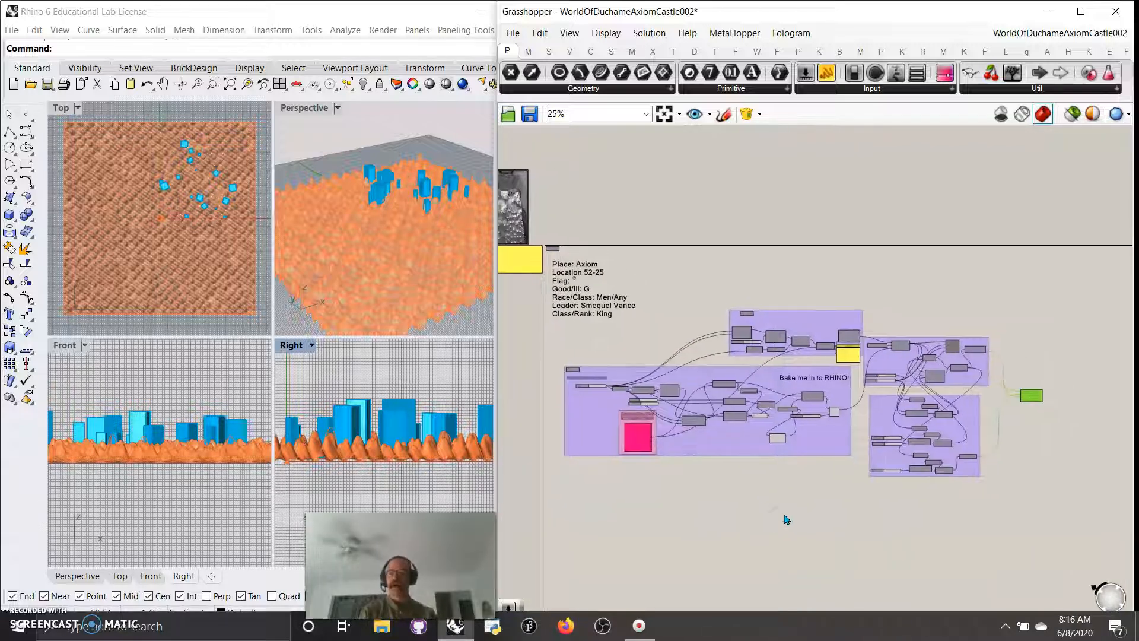